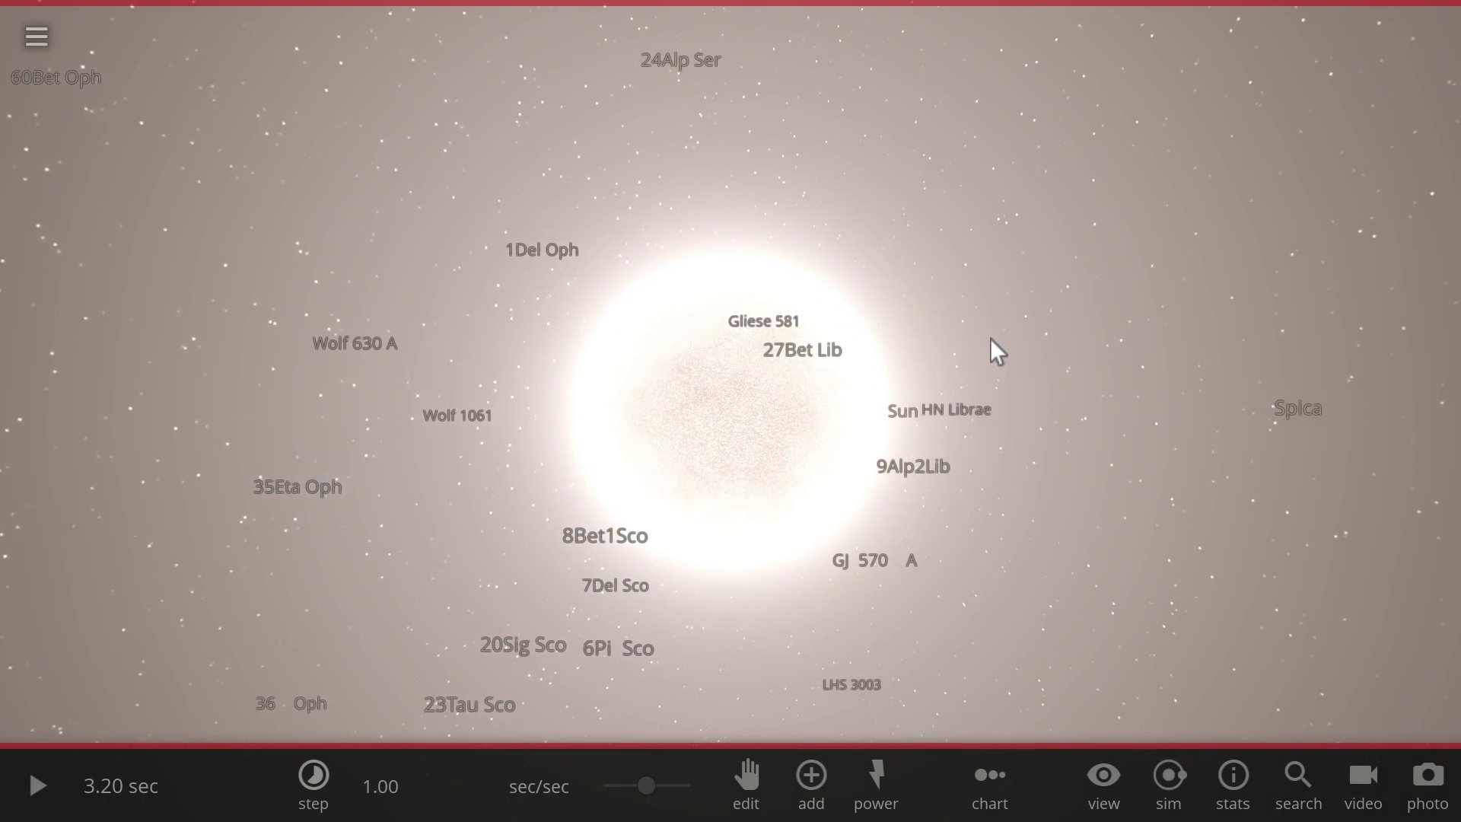
Zoom out and orbit the view around the Sun
scroll(1001, 339, "down", 2)
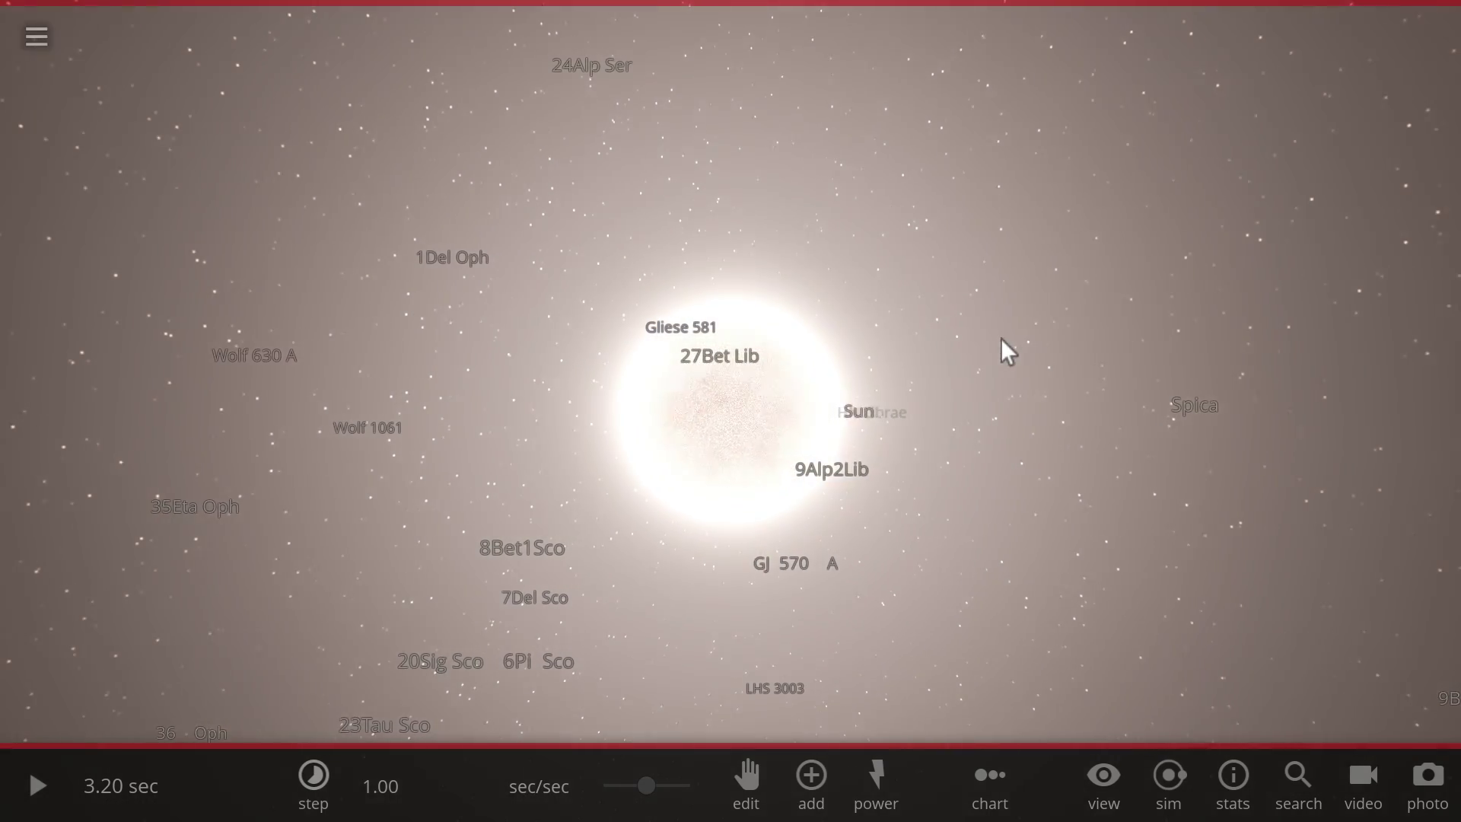
scroll(1000, 339, "down", 3)
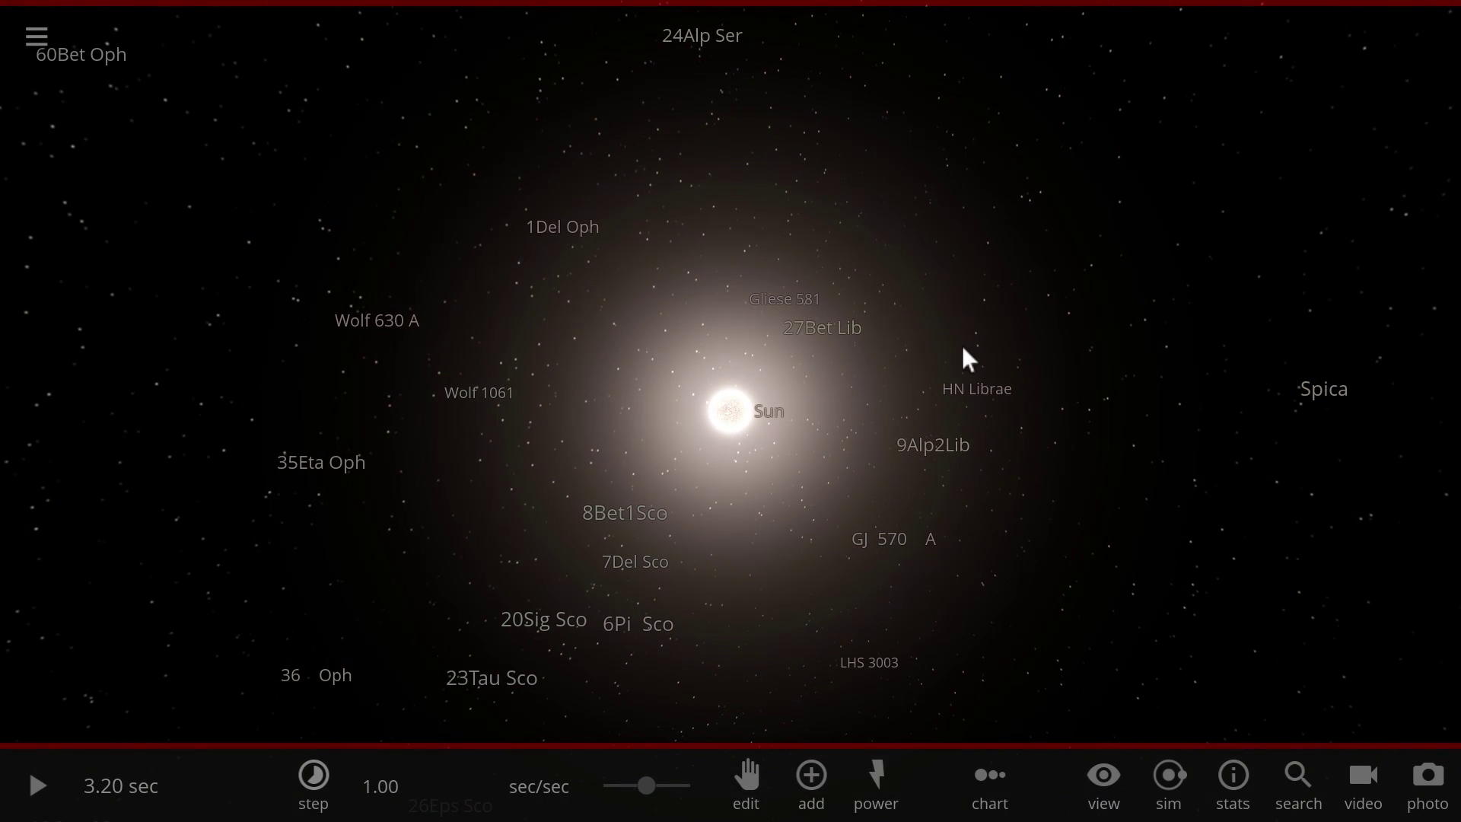
left_click_drag(962, 349, 919, 335)
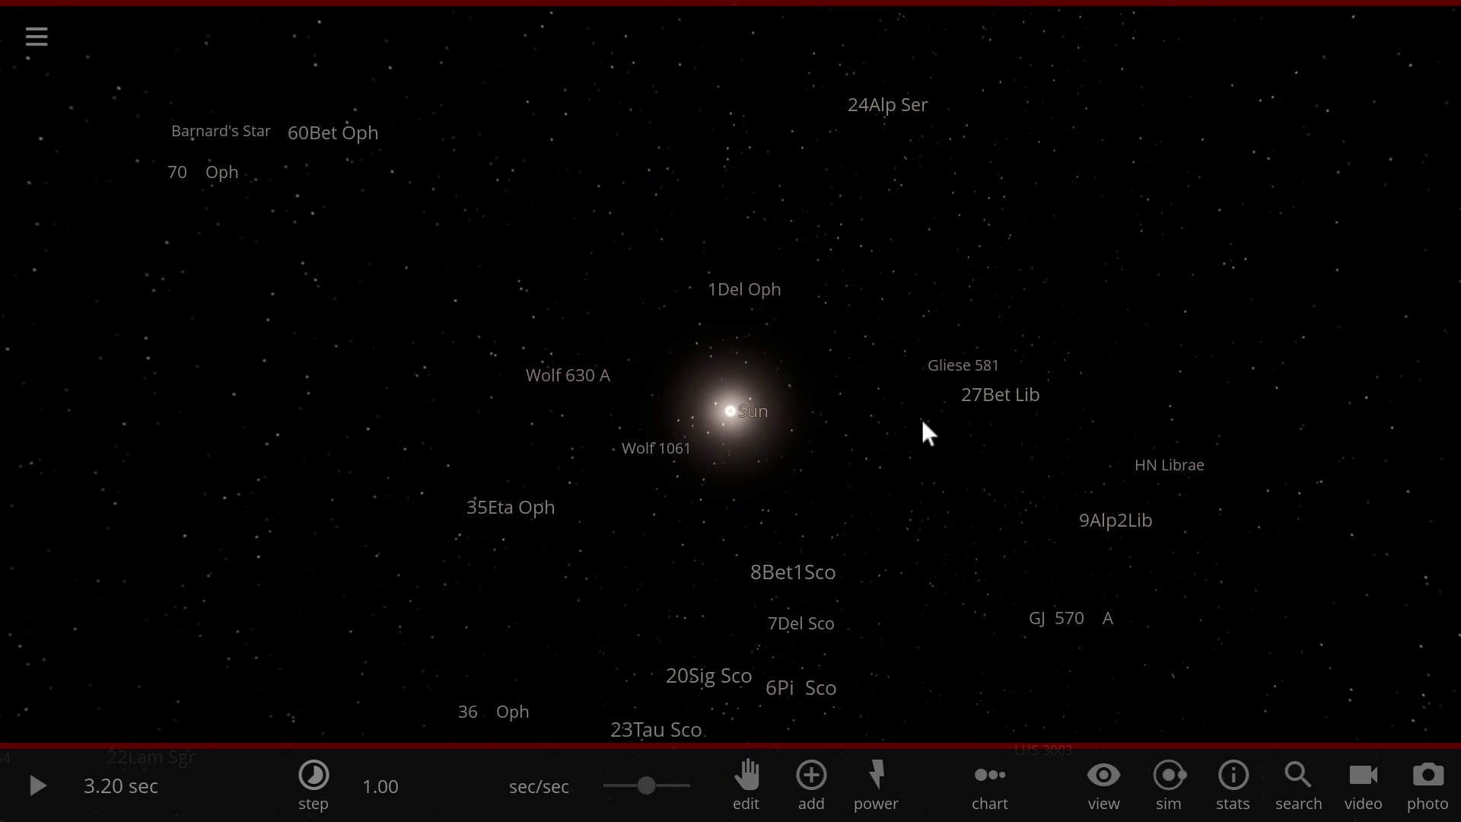
left_click_drag(923, 431, 894, 411)
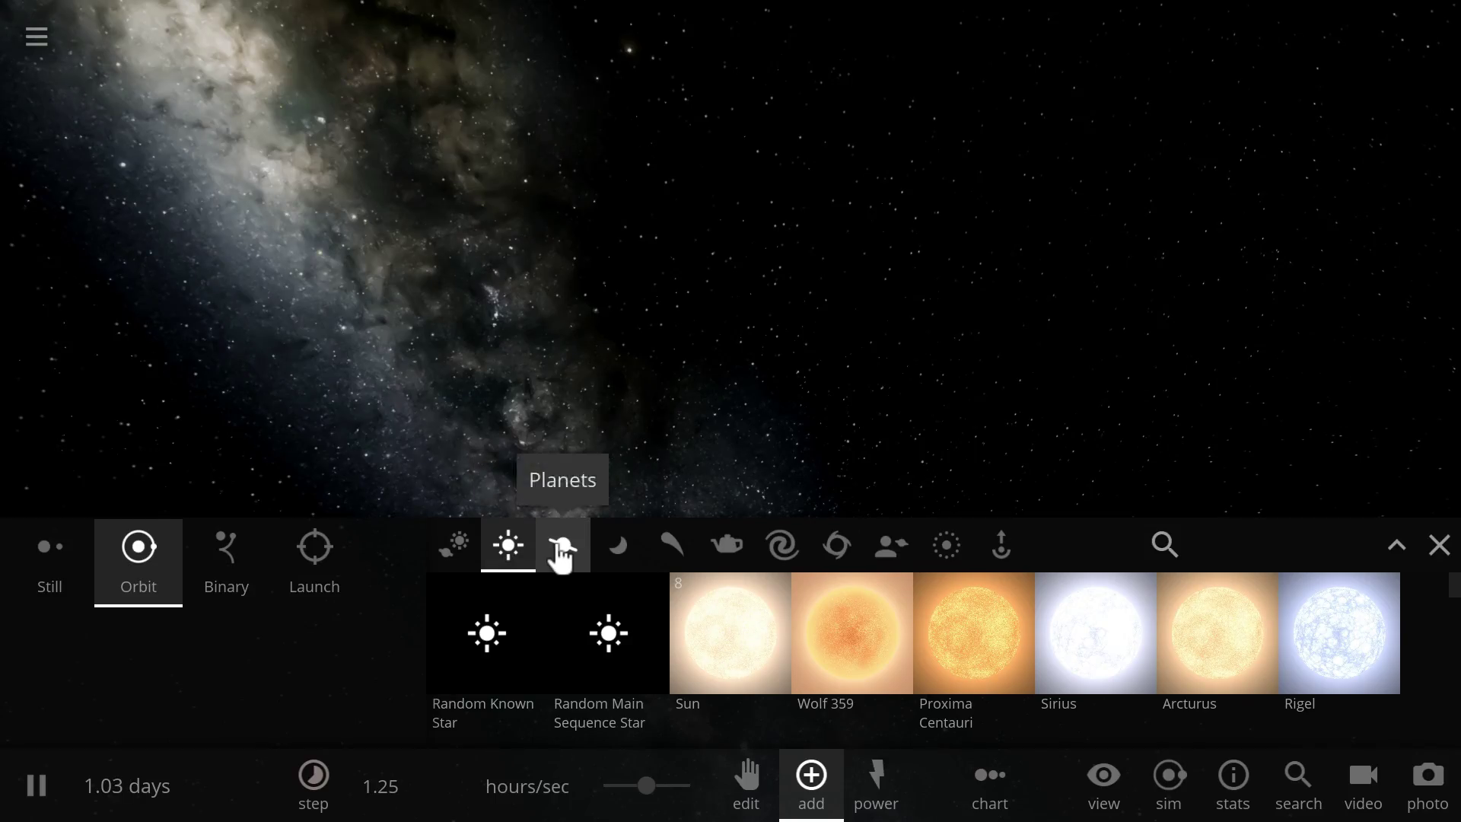
Place the planet 2MASS J2126-8140 in empty space with Still placement
left_click(562, 552)
scroll(872, 639, "down", 2)
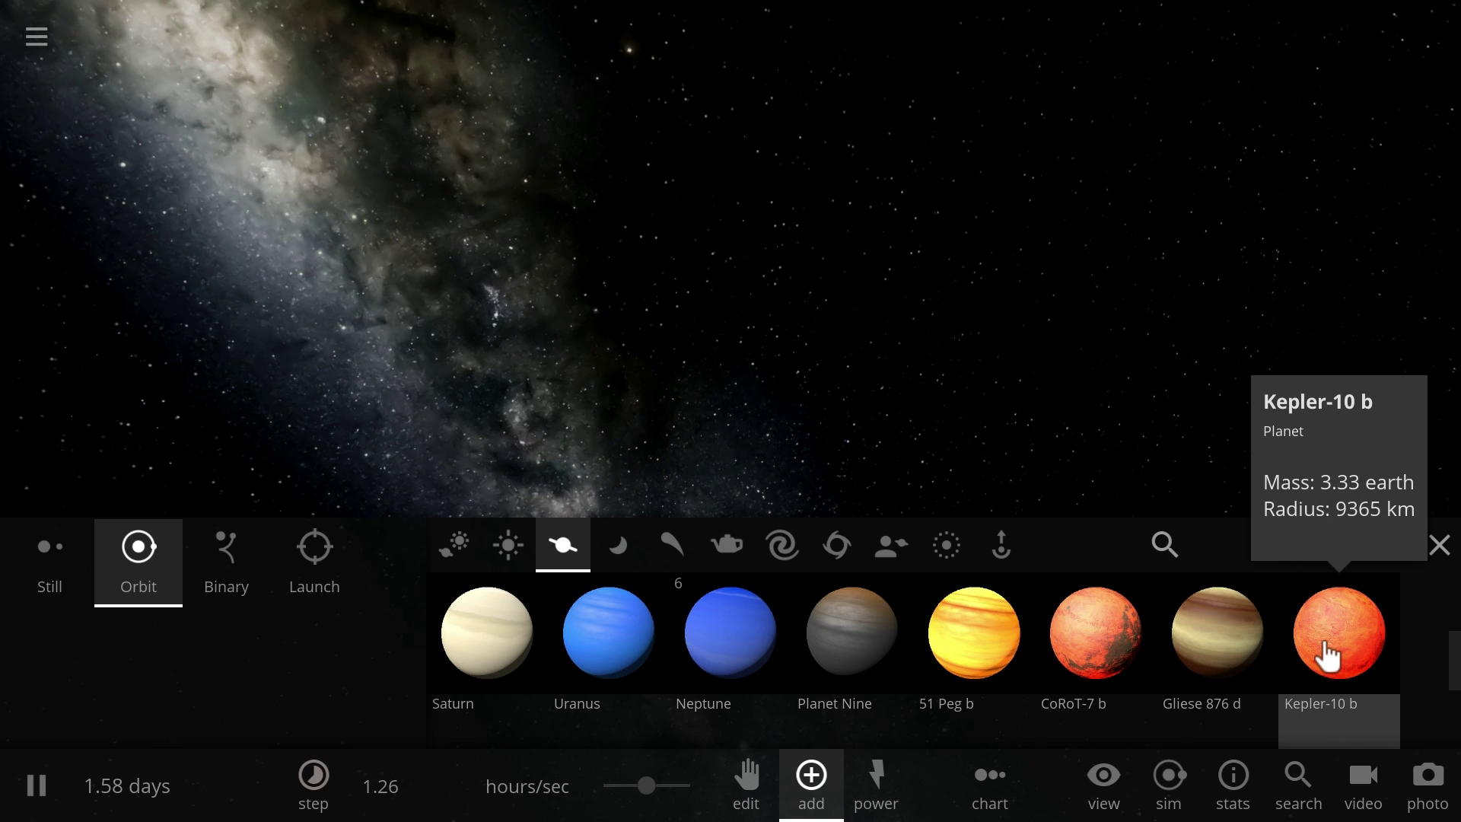
scroll(1328, 656, "down", 2)
mouse_move(818, 645)
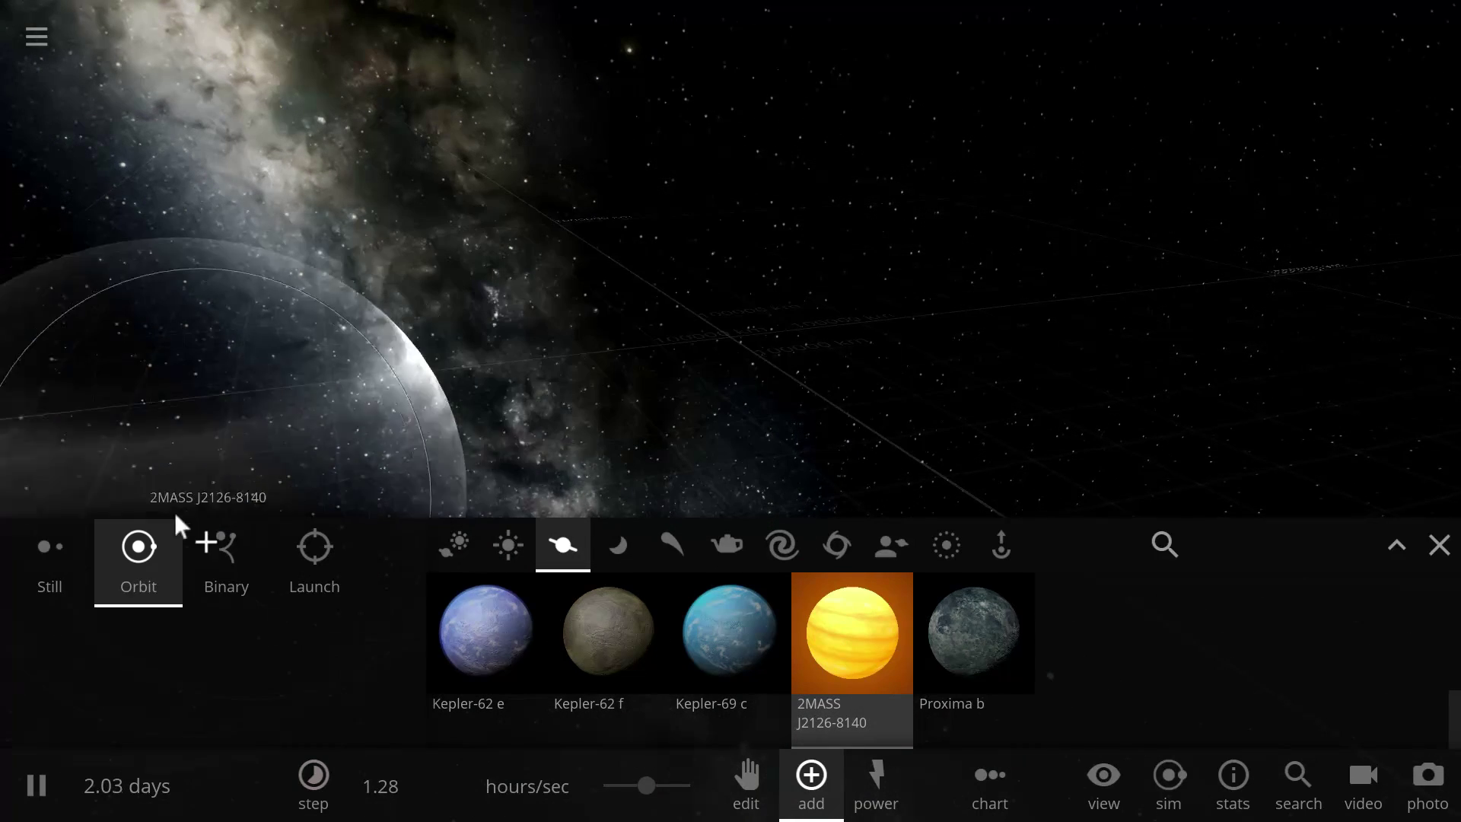
left_click(42, 579)
left_click(735, 377)
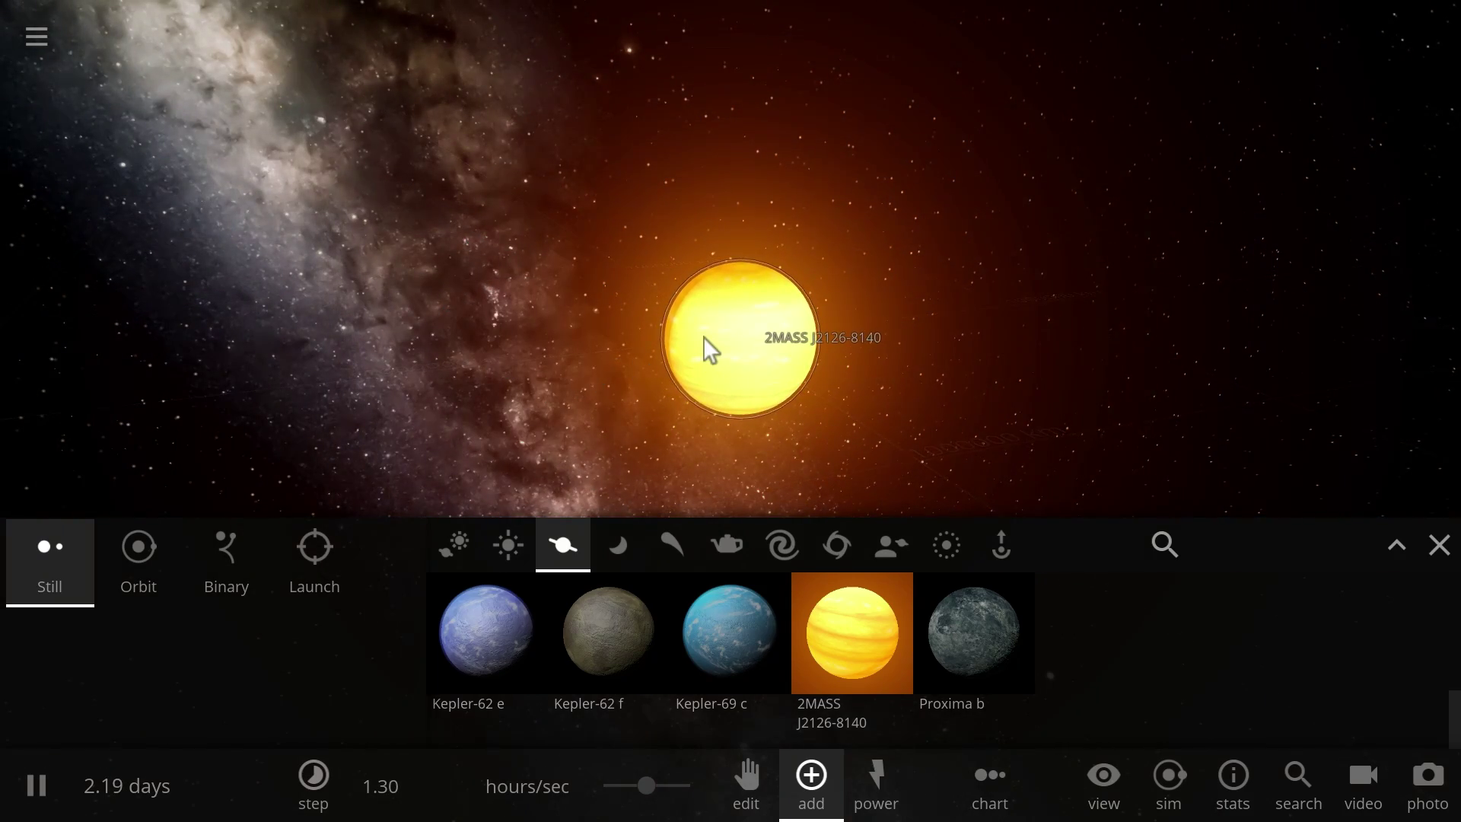
Open the new planet's details, orbit around it, and show the ring presets
left_click(703, 337)
left_click_drag(495, 361, 551, 426)
left_click(947, 551)
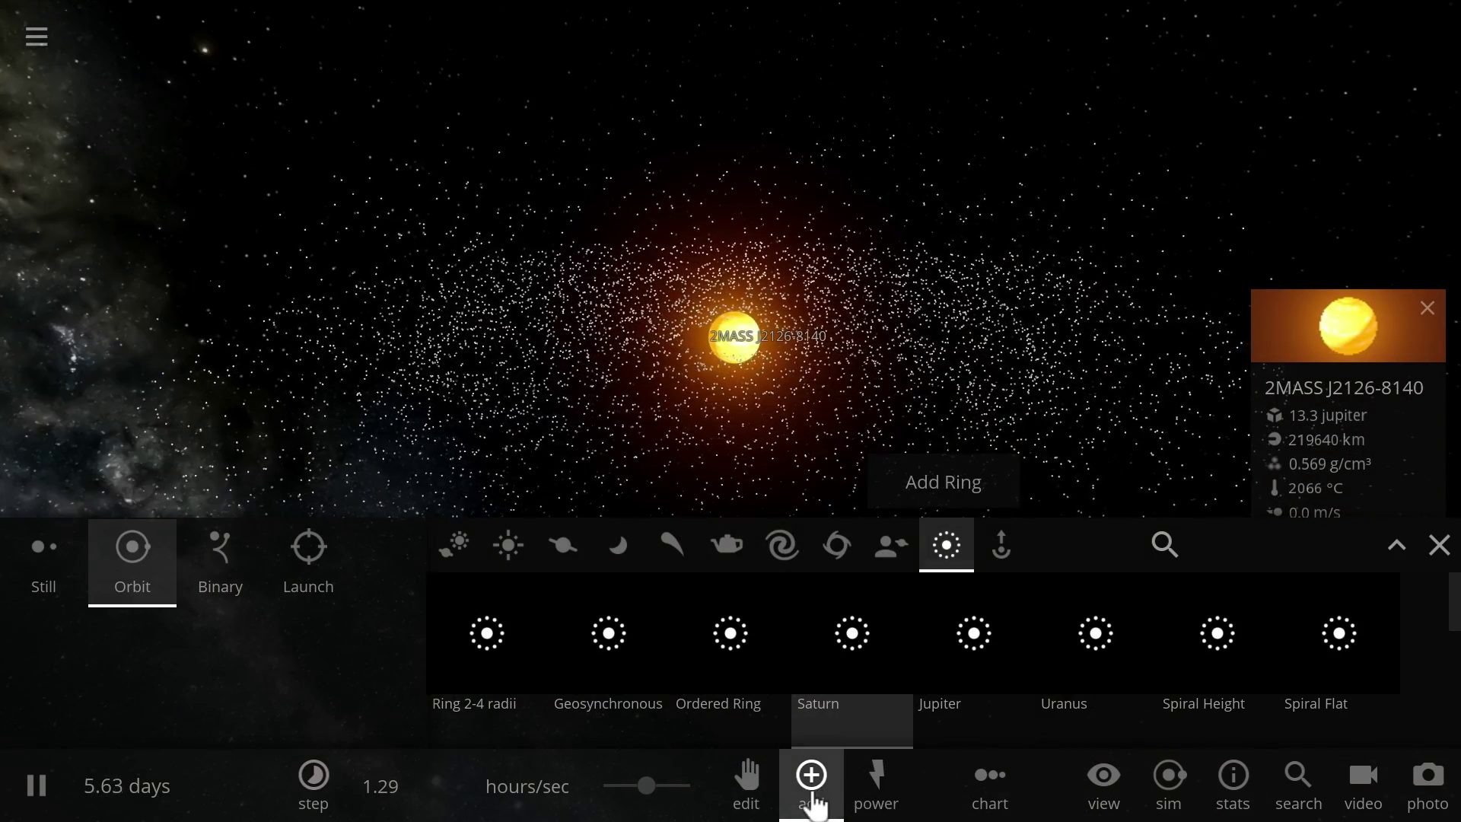
Add a Saturn-style particle ring around the planet and tilt the view to see it obliquely
left_click(811, 792)
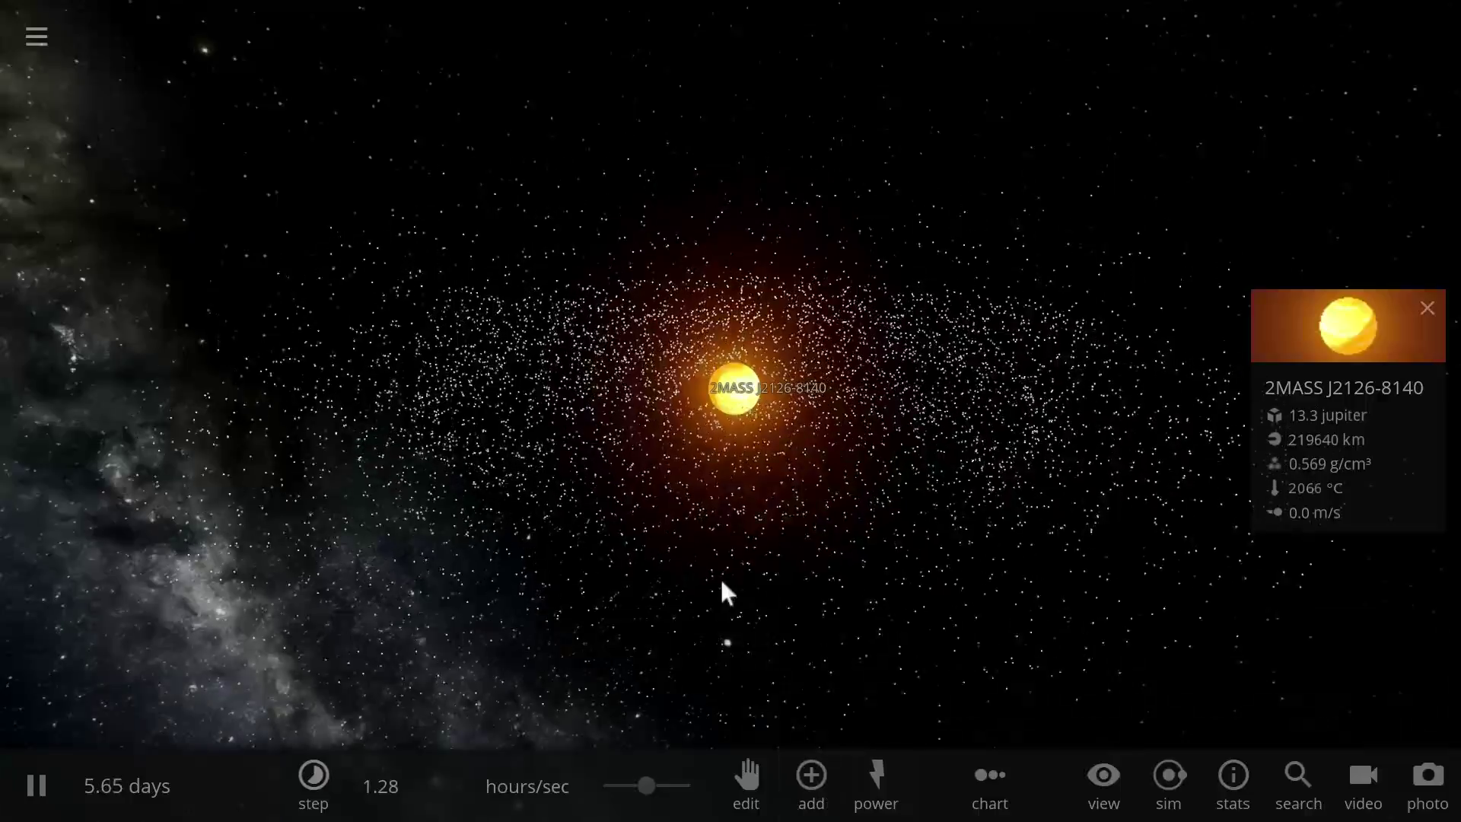
left_click_drag(809, 542, 901, 532)
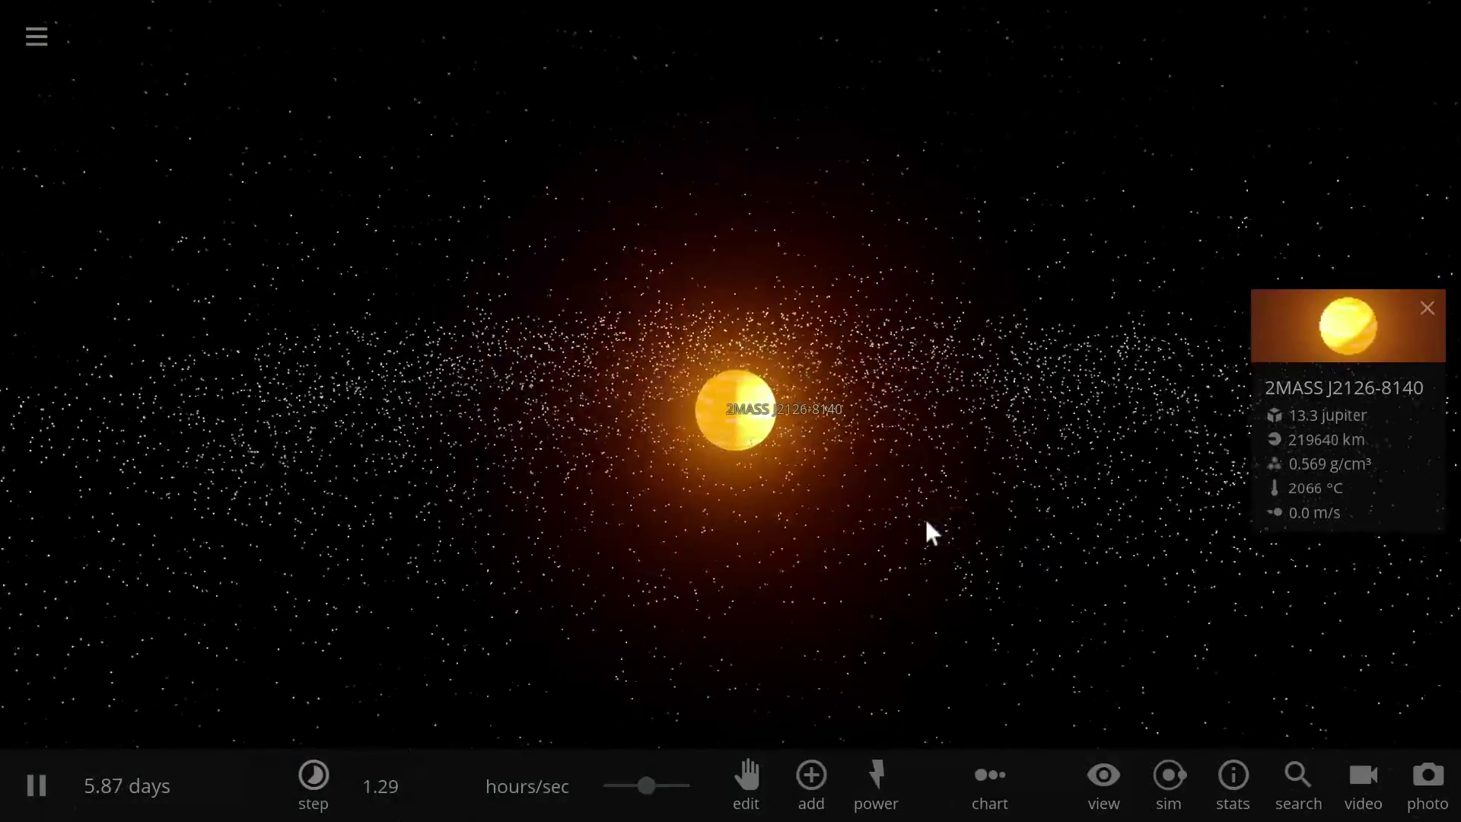
scroll(935, 518, "down", 3)
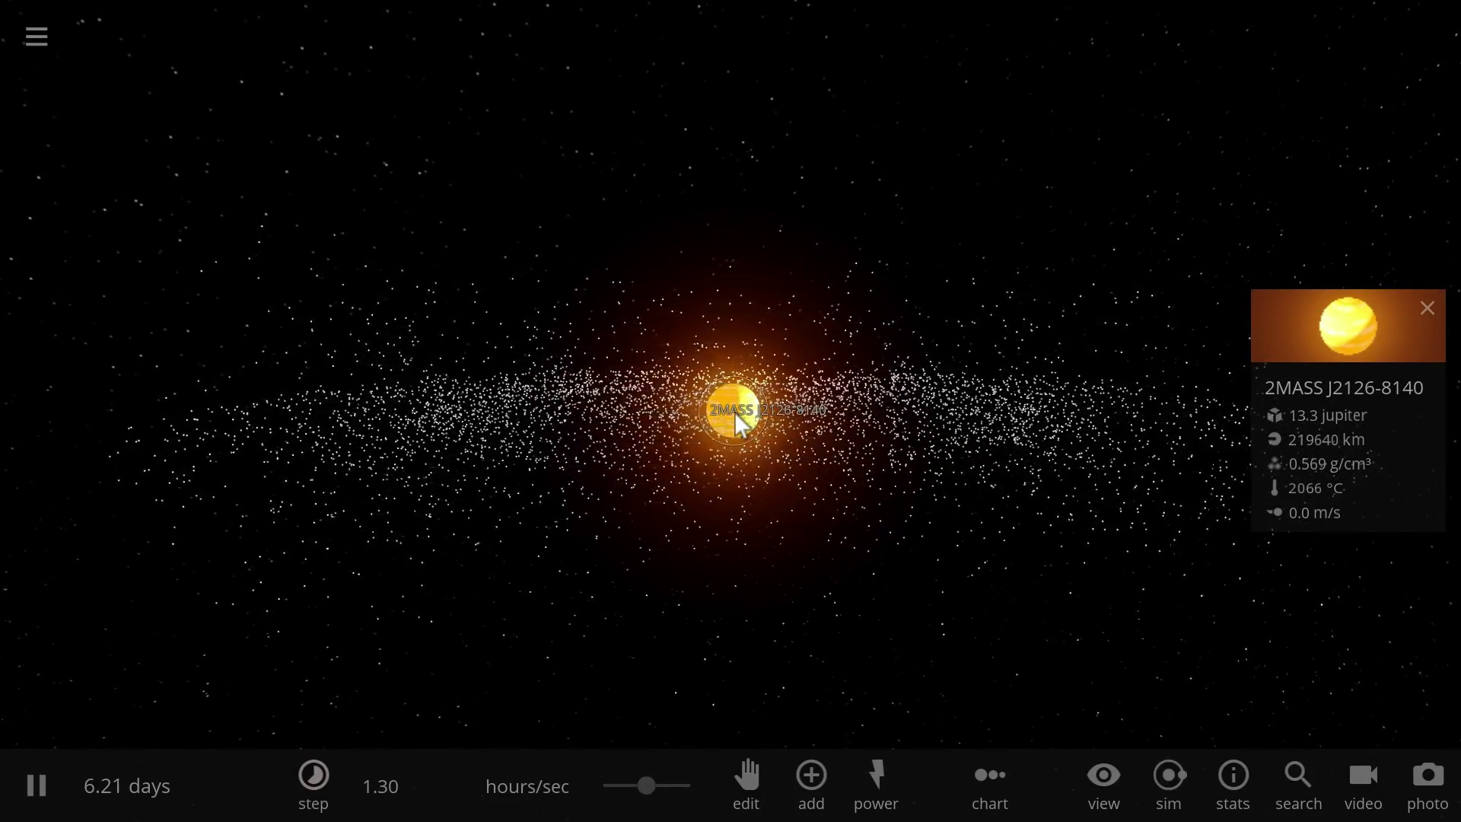
left_click_drag(629, 440, 796, 488)
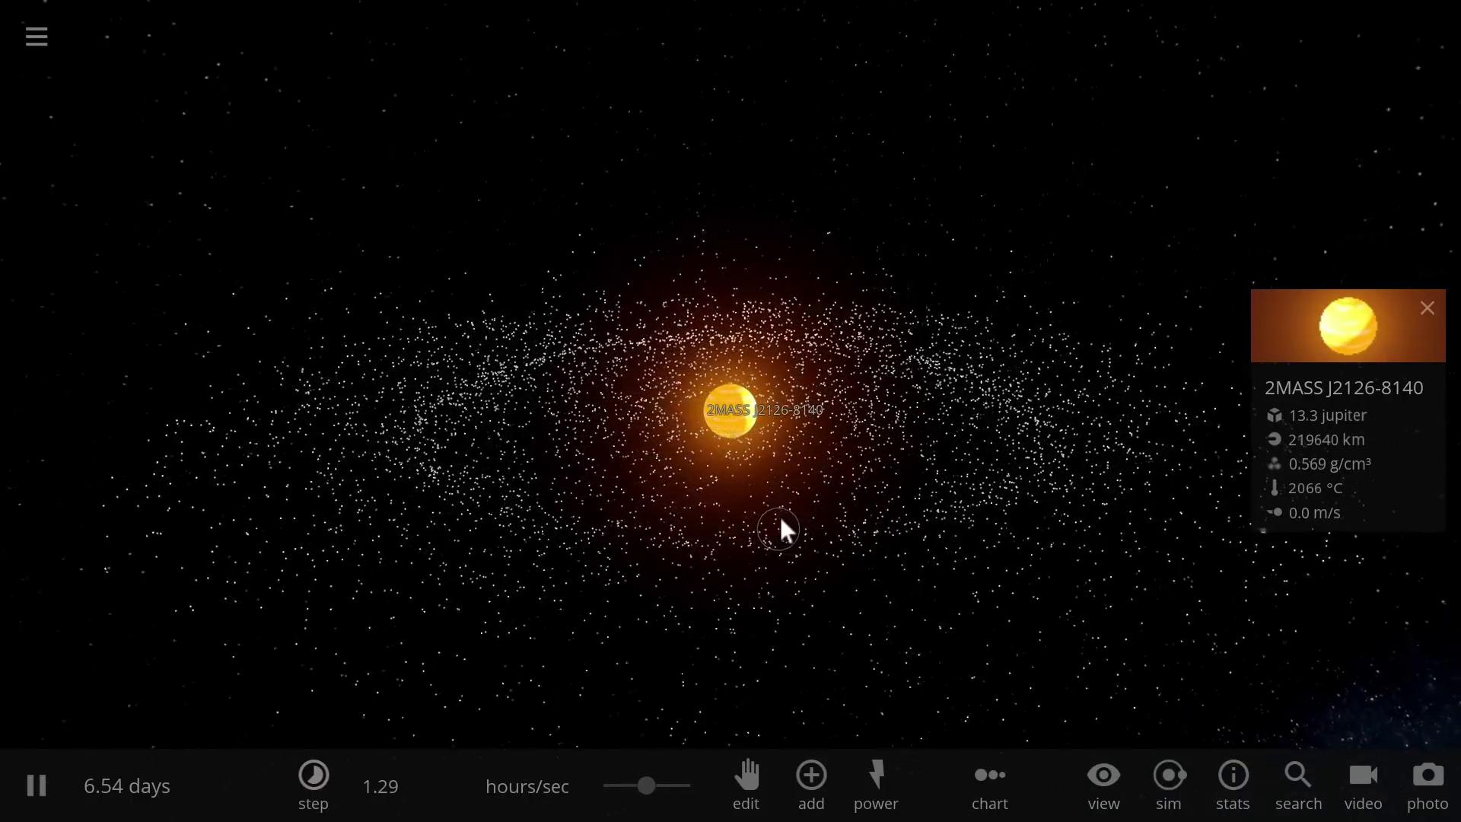
Zoom closer to the disk, select a ring asteroid, then reselect 2MASS J2126-8140
scroll(700, 503, "up", 3)
left_click_drag(779, 517, 728, 525)
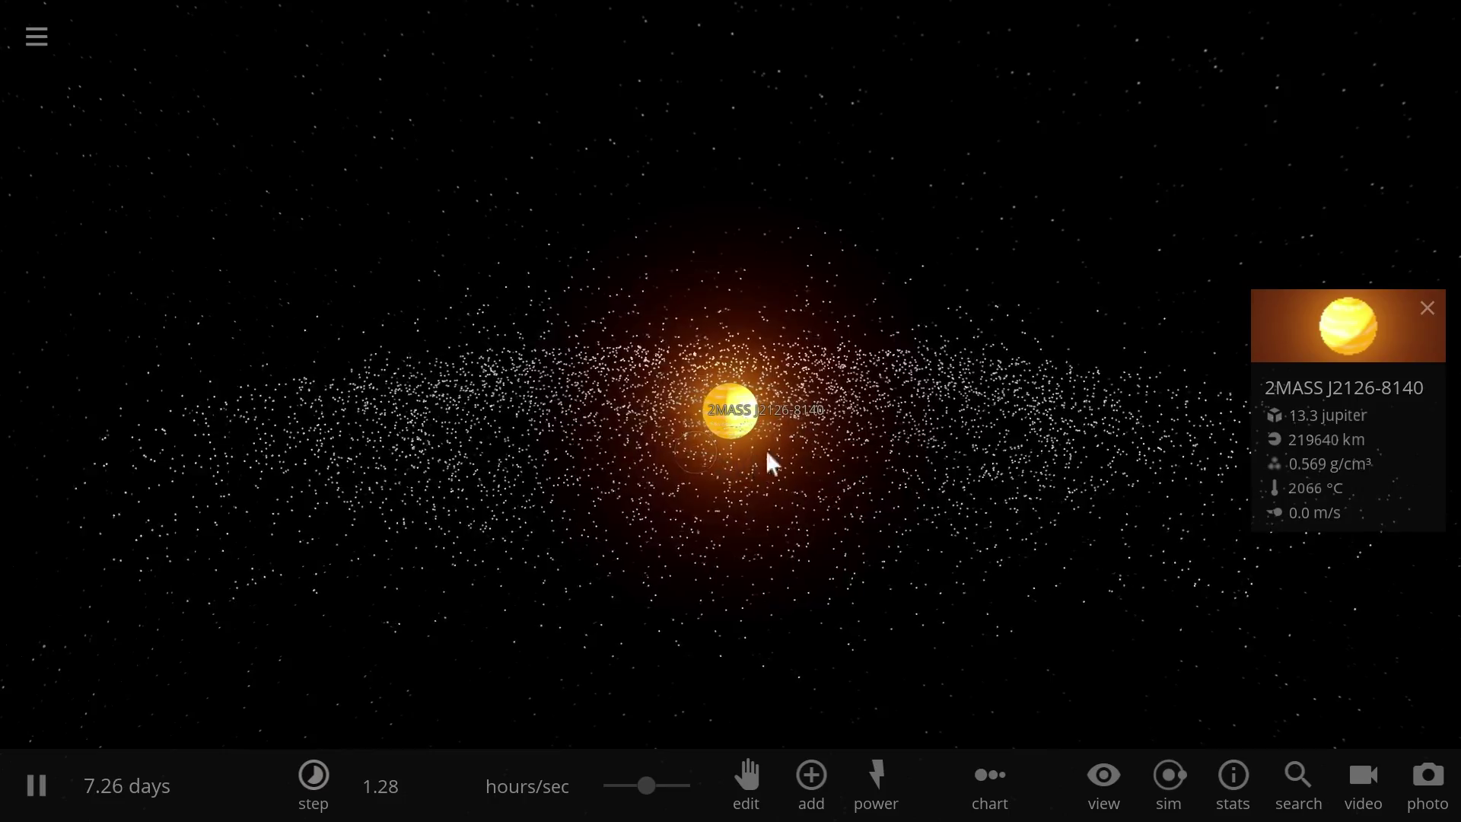
scroll(864, 426, "up", 3)
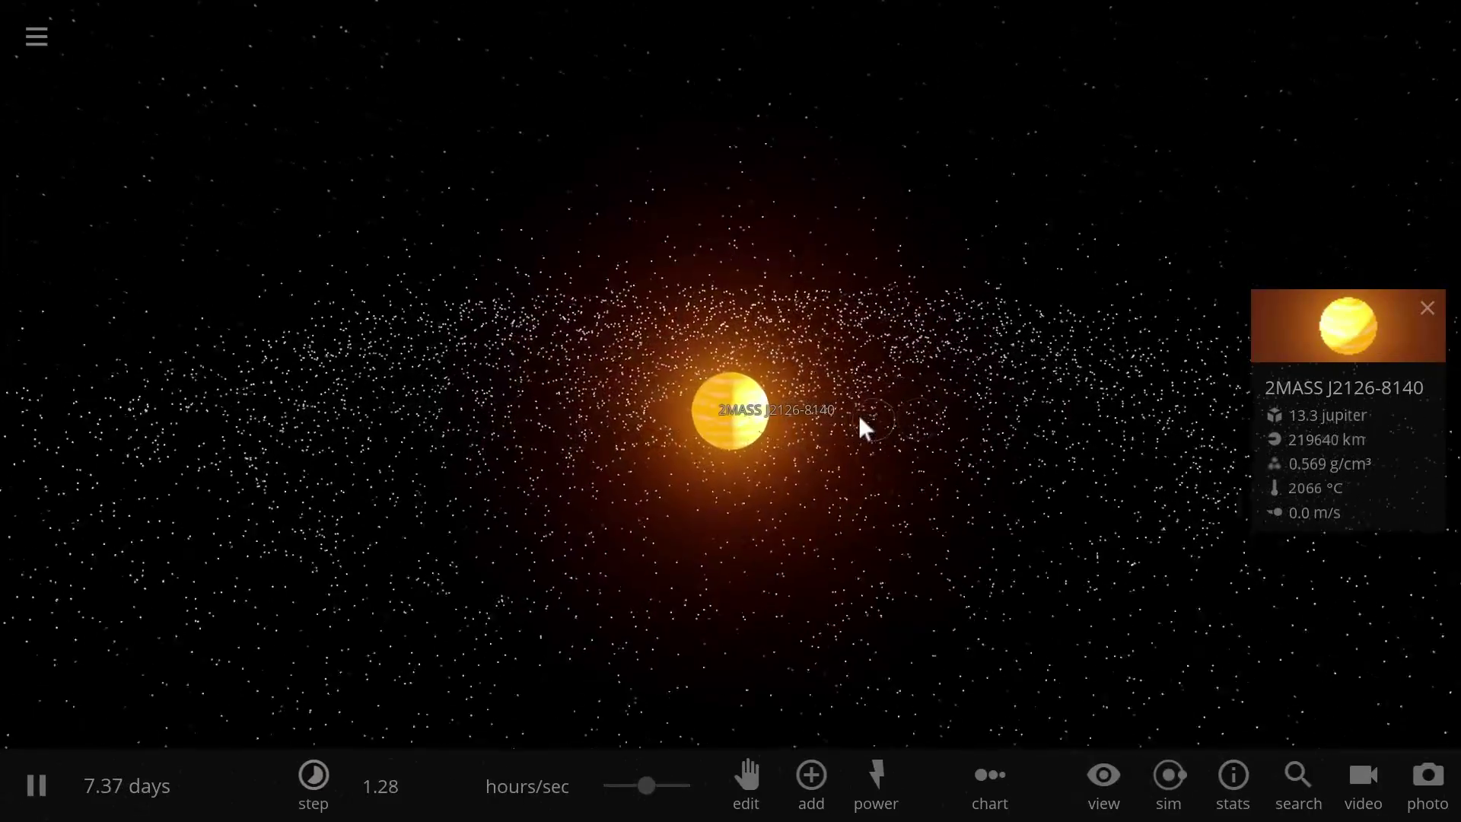
left_click(613, 474)
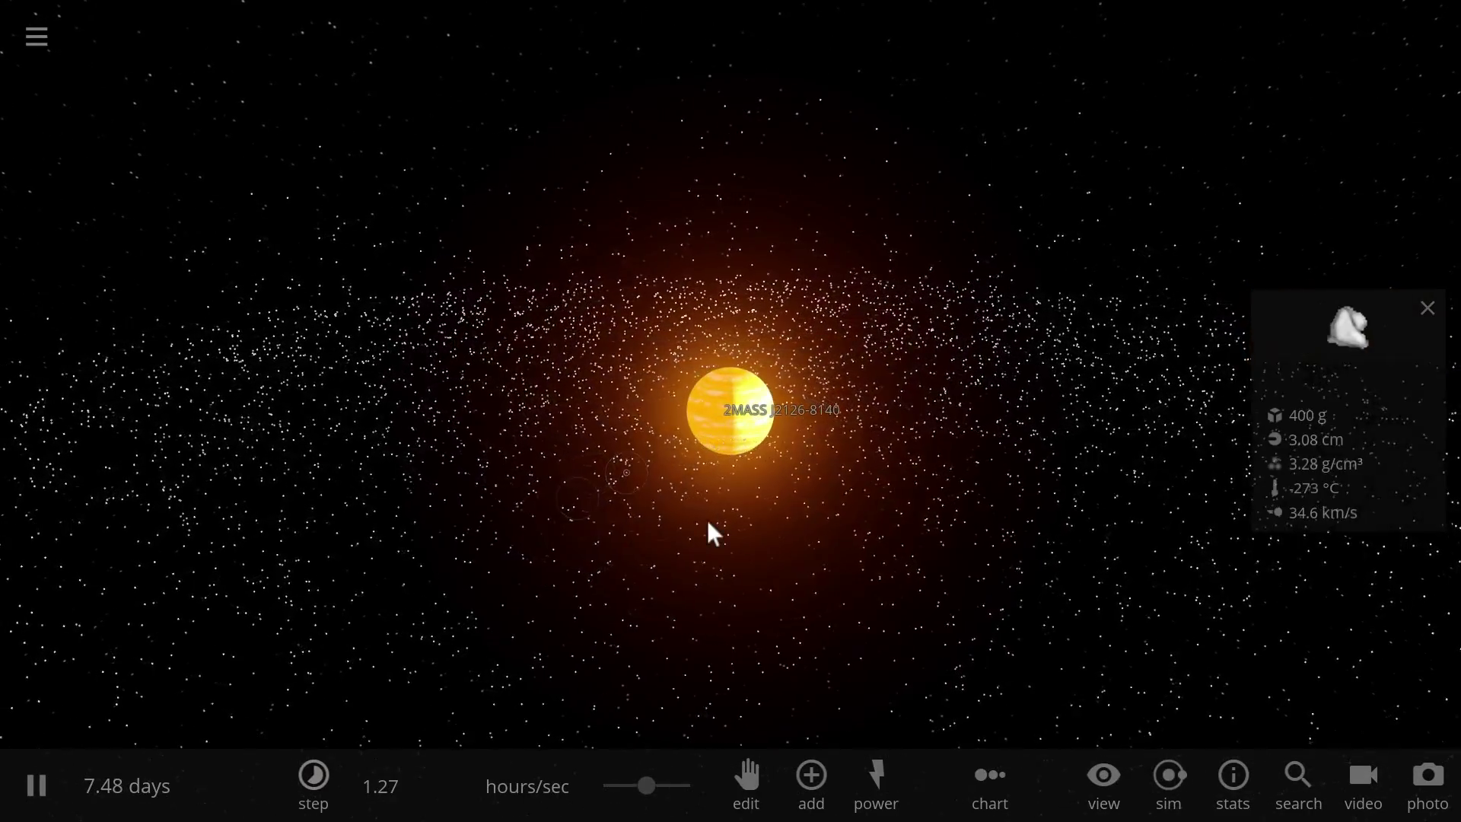
left_click(726, 420)
Set the Saturn ring preset's shape to Sphere in its advanced settings
left_click(811, 776)
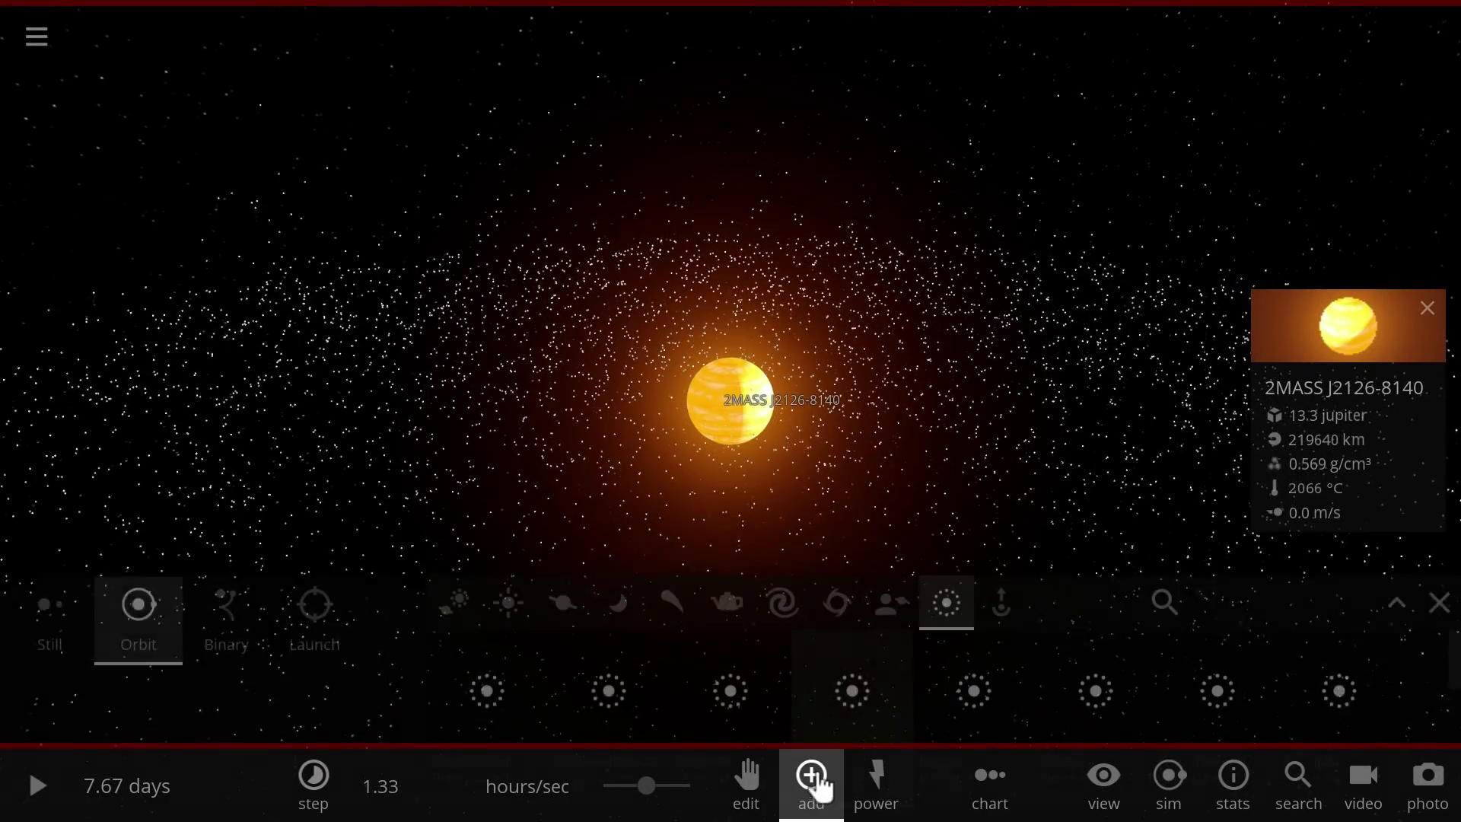
left_click(895, 711)
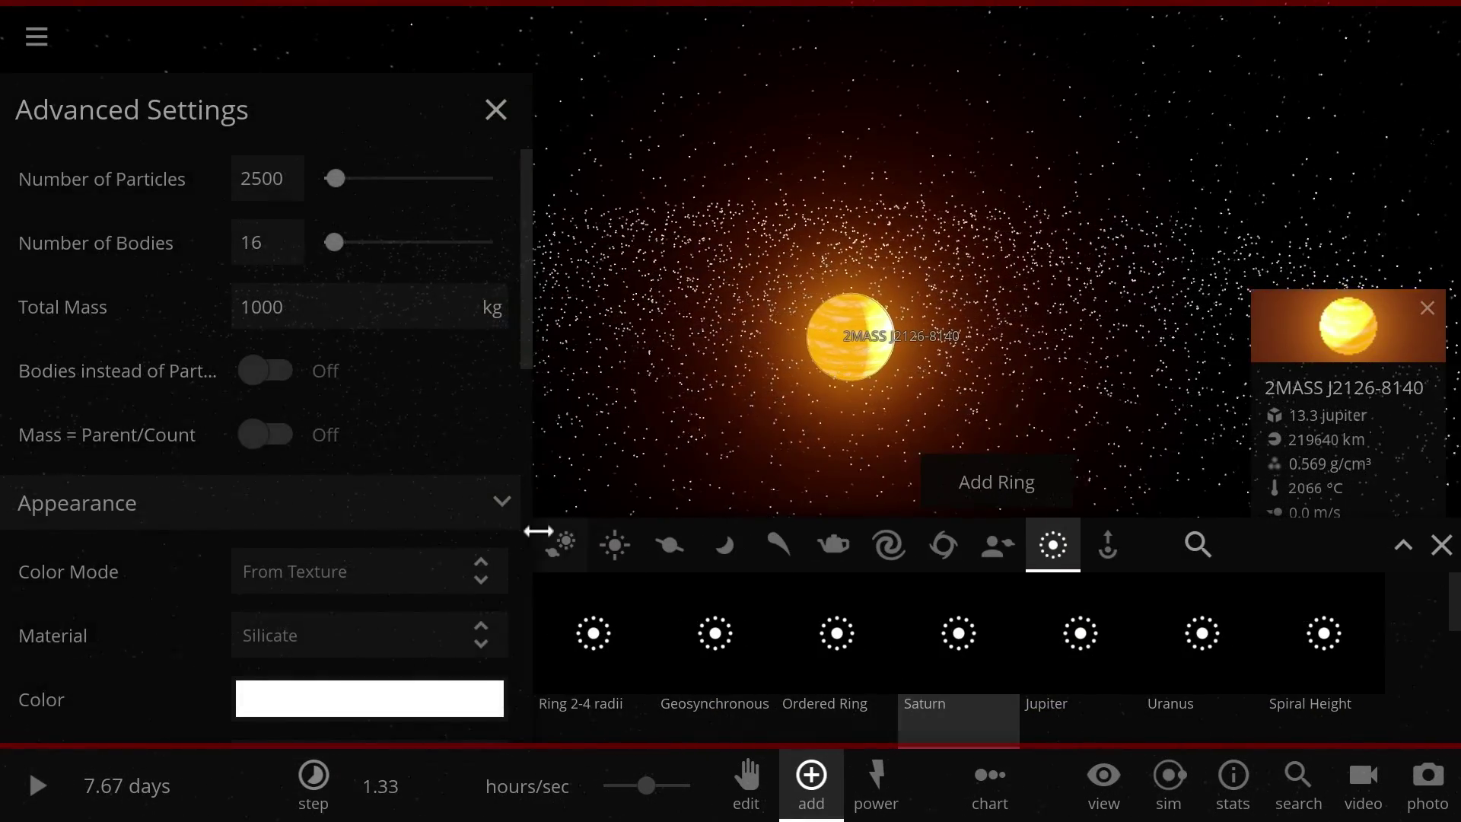
scroll(411, 442, "down", 10)
left_click(350, 343)
left_click(345, 386)
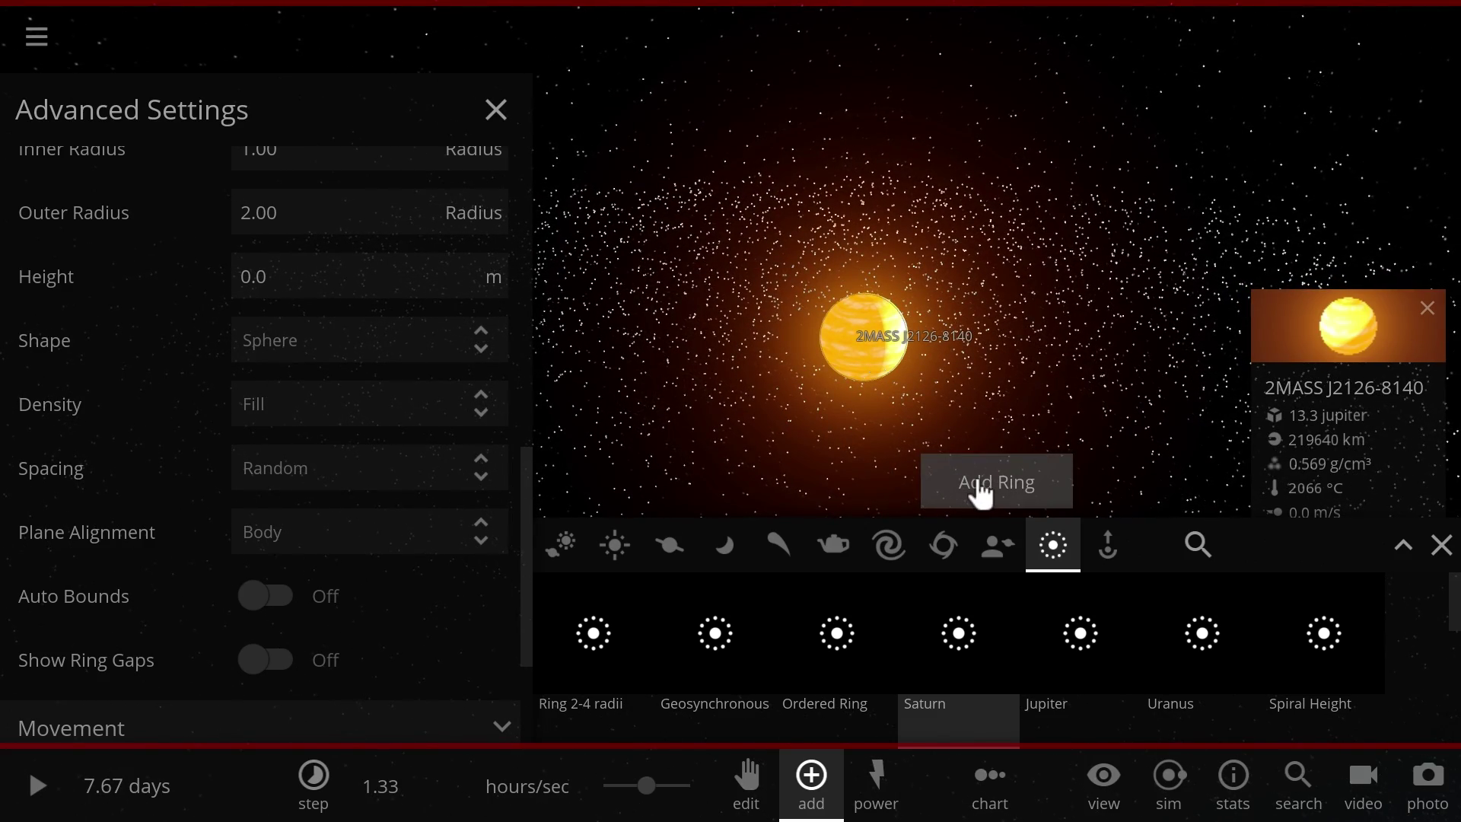
scroll(352, 372, "down", 4)
scroll(339, 359, "up", 4)
left_click(340, 358)
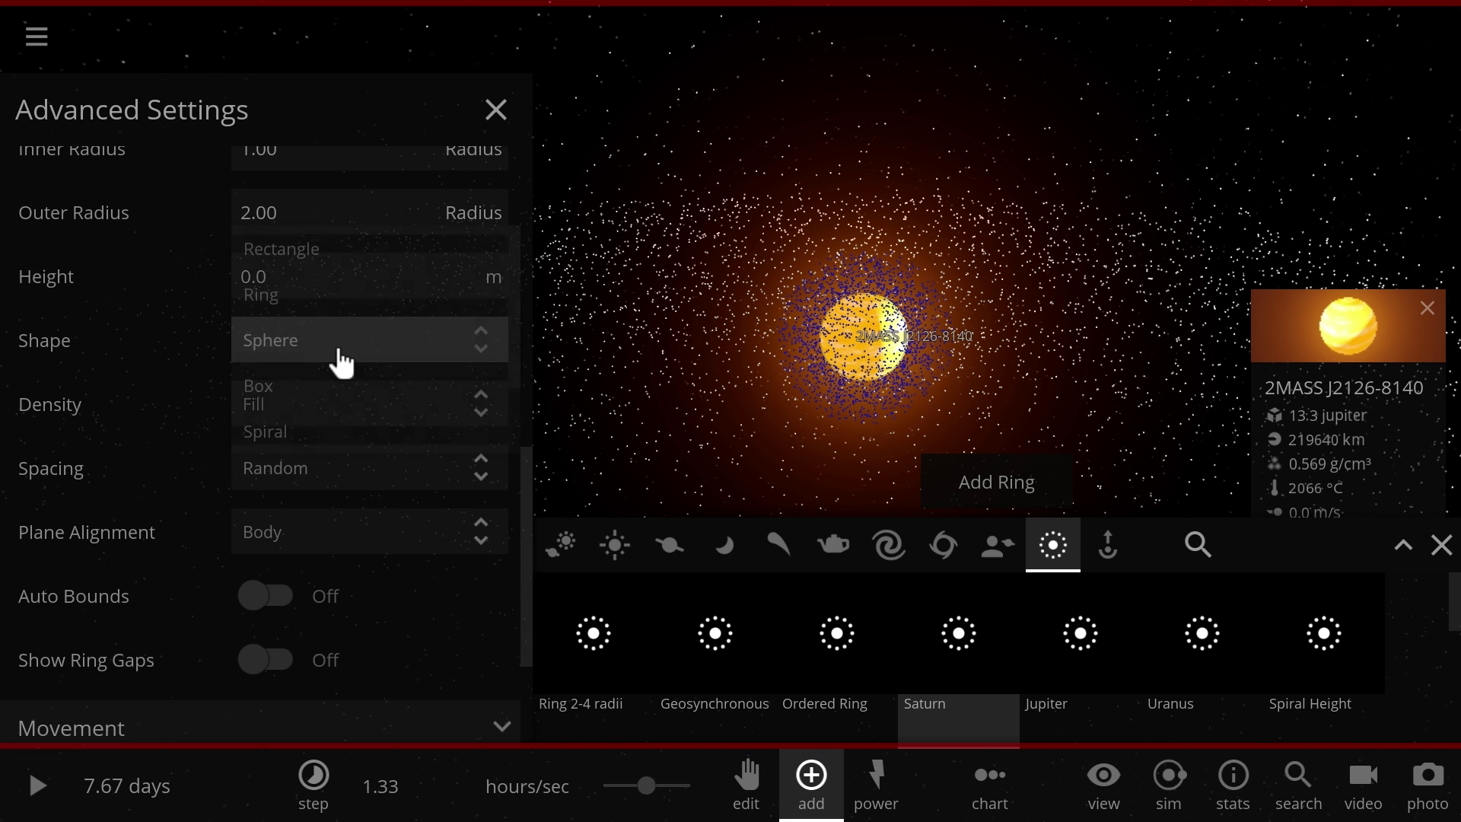
scroll(347, 335, "down", 2)
scroll(329, 304, "up", 2)
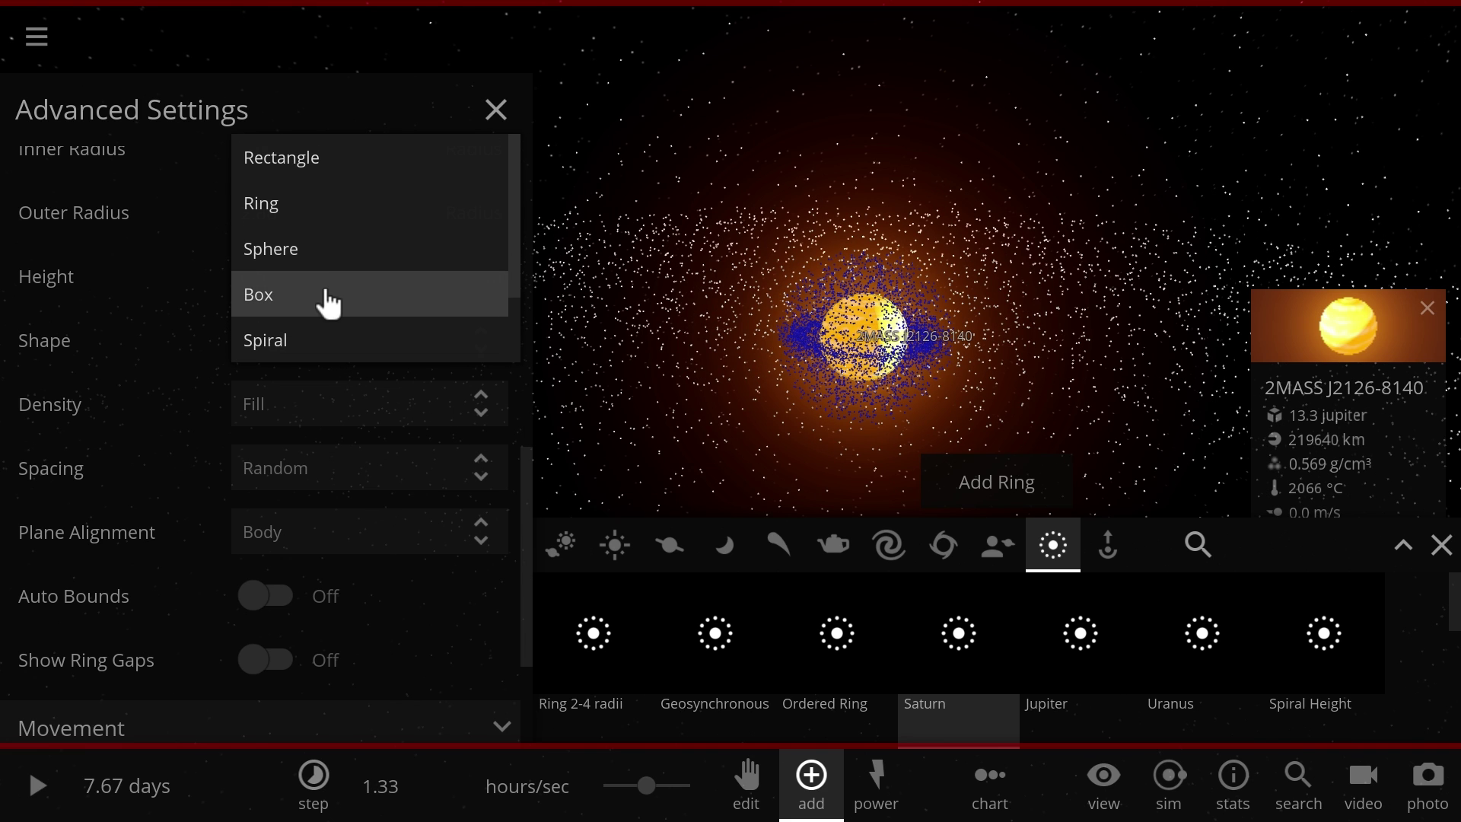
left_click(483, 335)
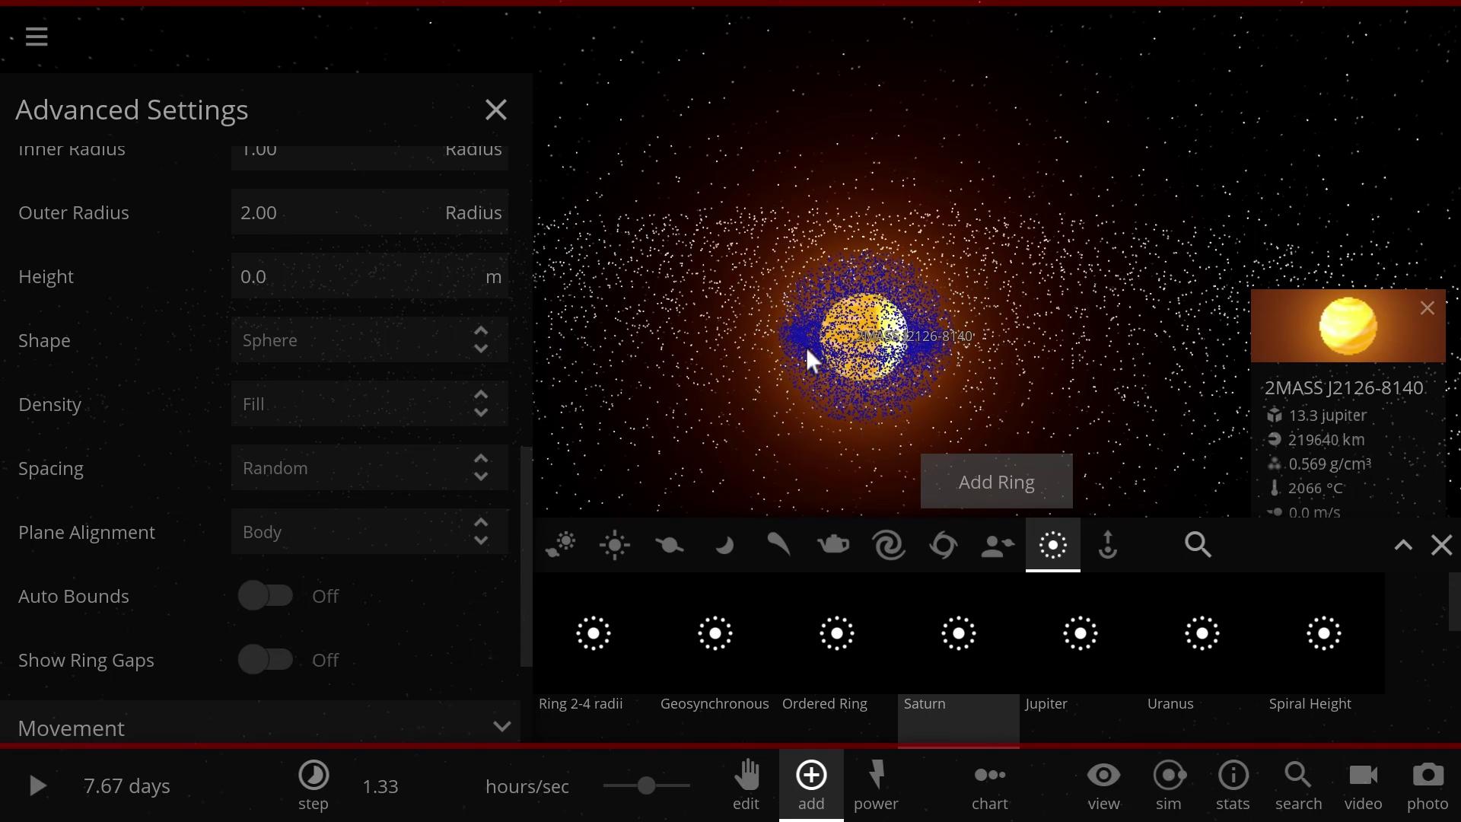
Add the spherical particle shell around the planet, briefly running the simulation
key("space")
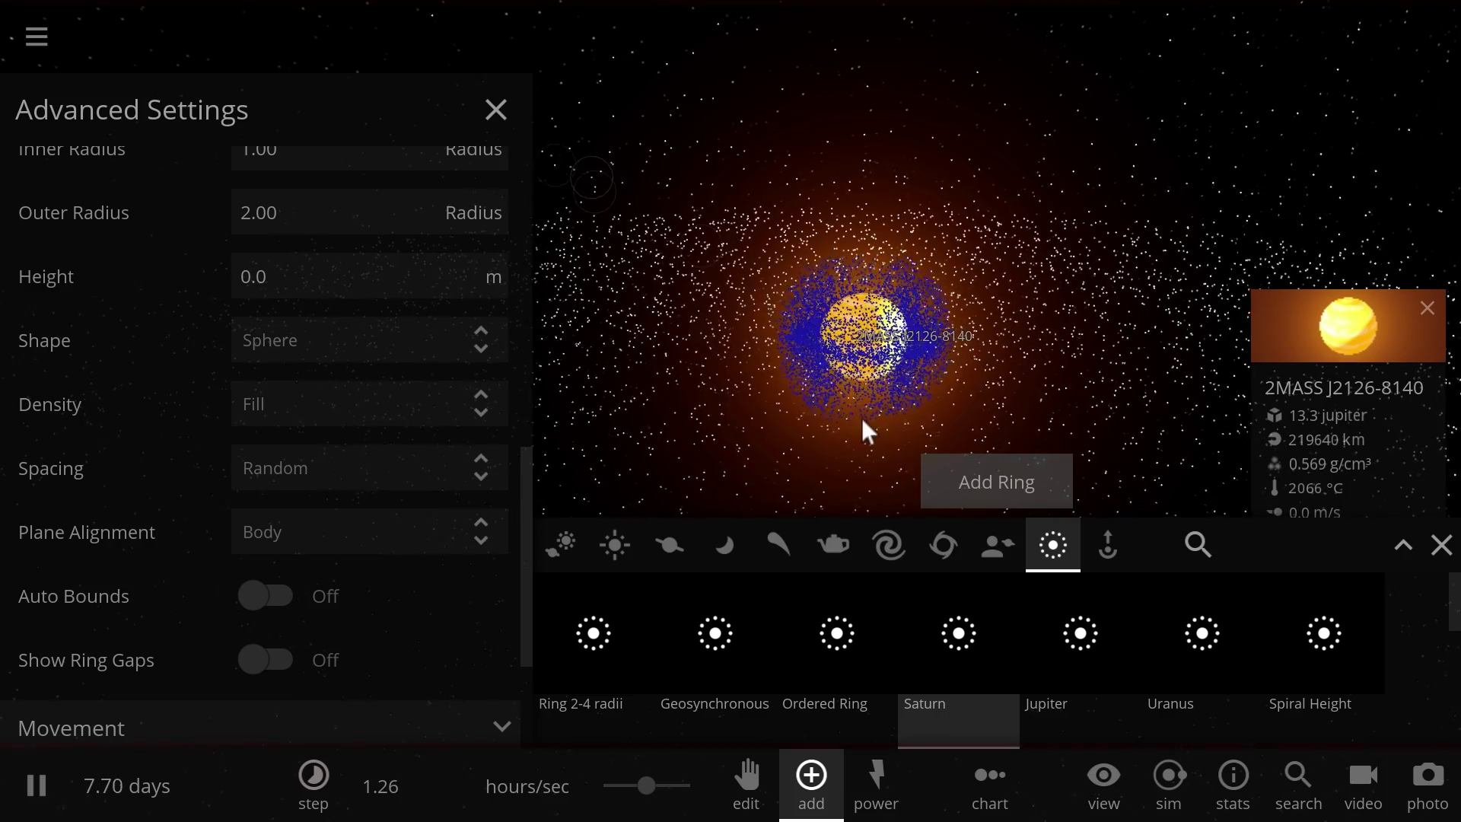
left_click(981, 484)
key("space")
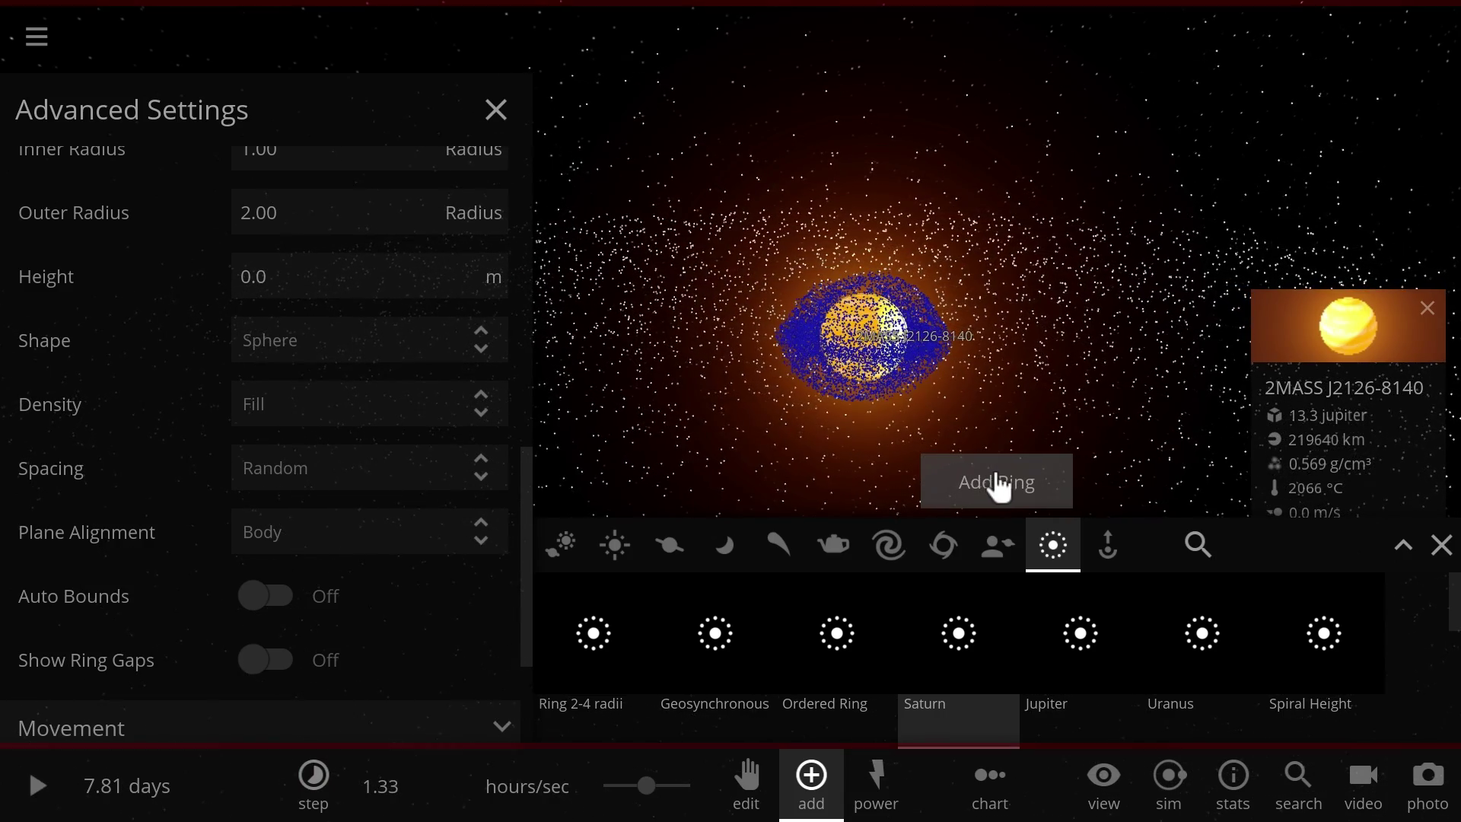
Close the ring settings, slow the simulation speed, and resume running
left_click(495, 109)
left_click_drag(646, 787, 627, 791)
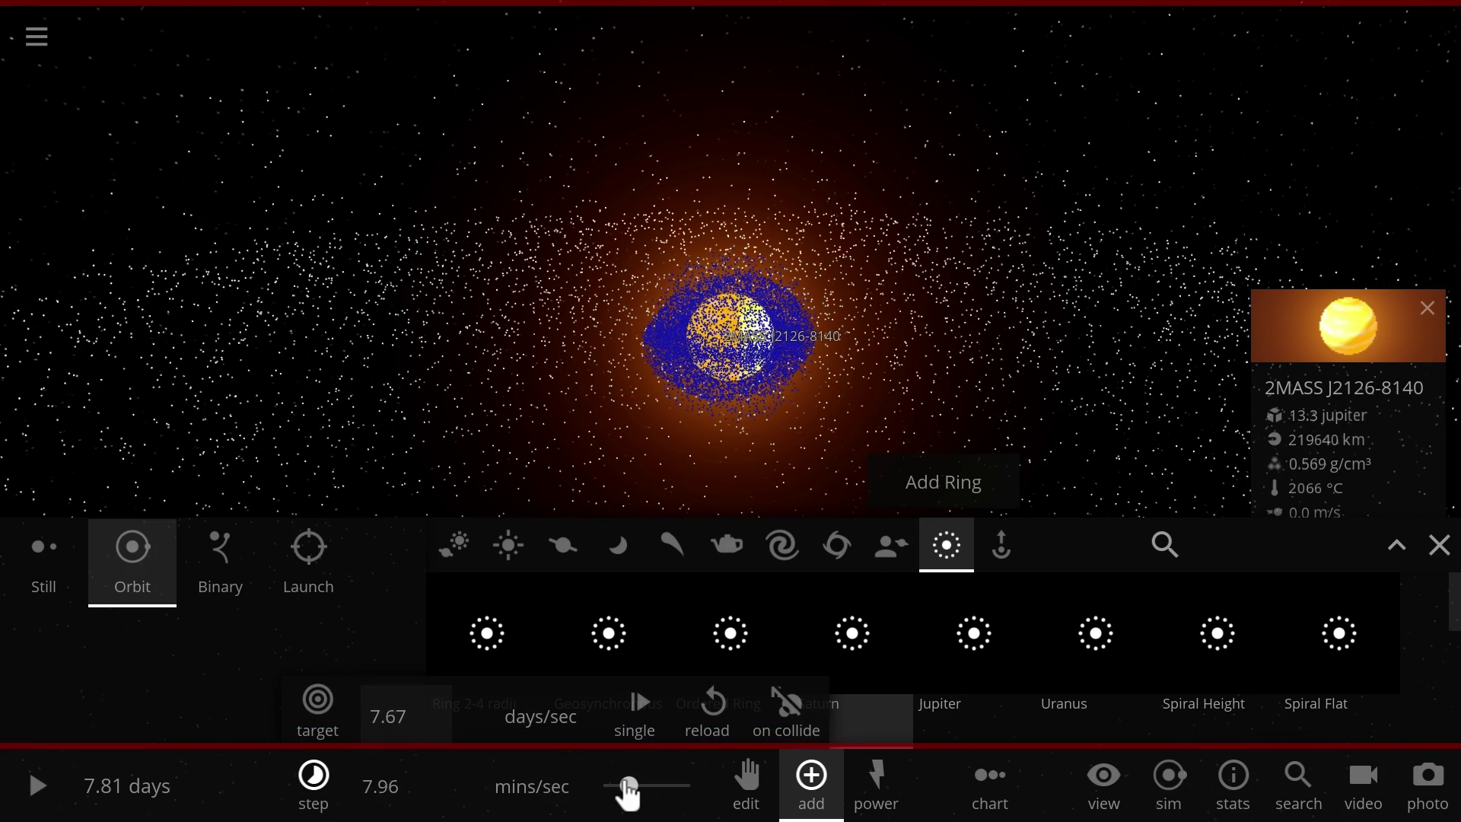
key("space")
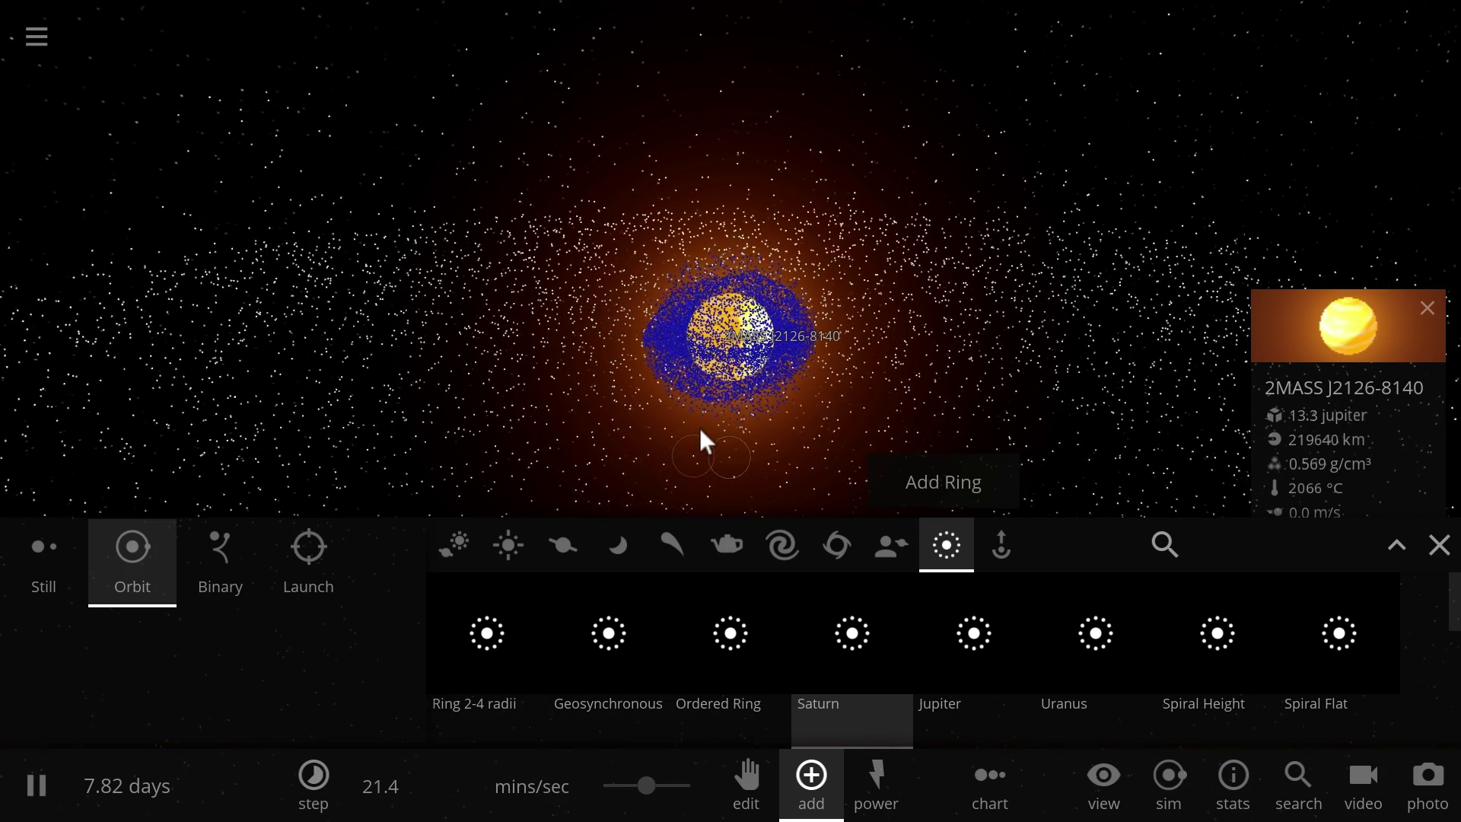
Add another Saturn-preset particle ring around the planet
scroll(700, 428, "up", 3)
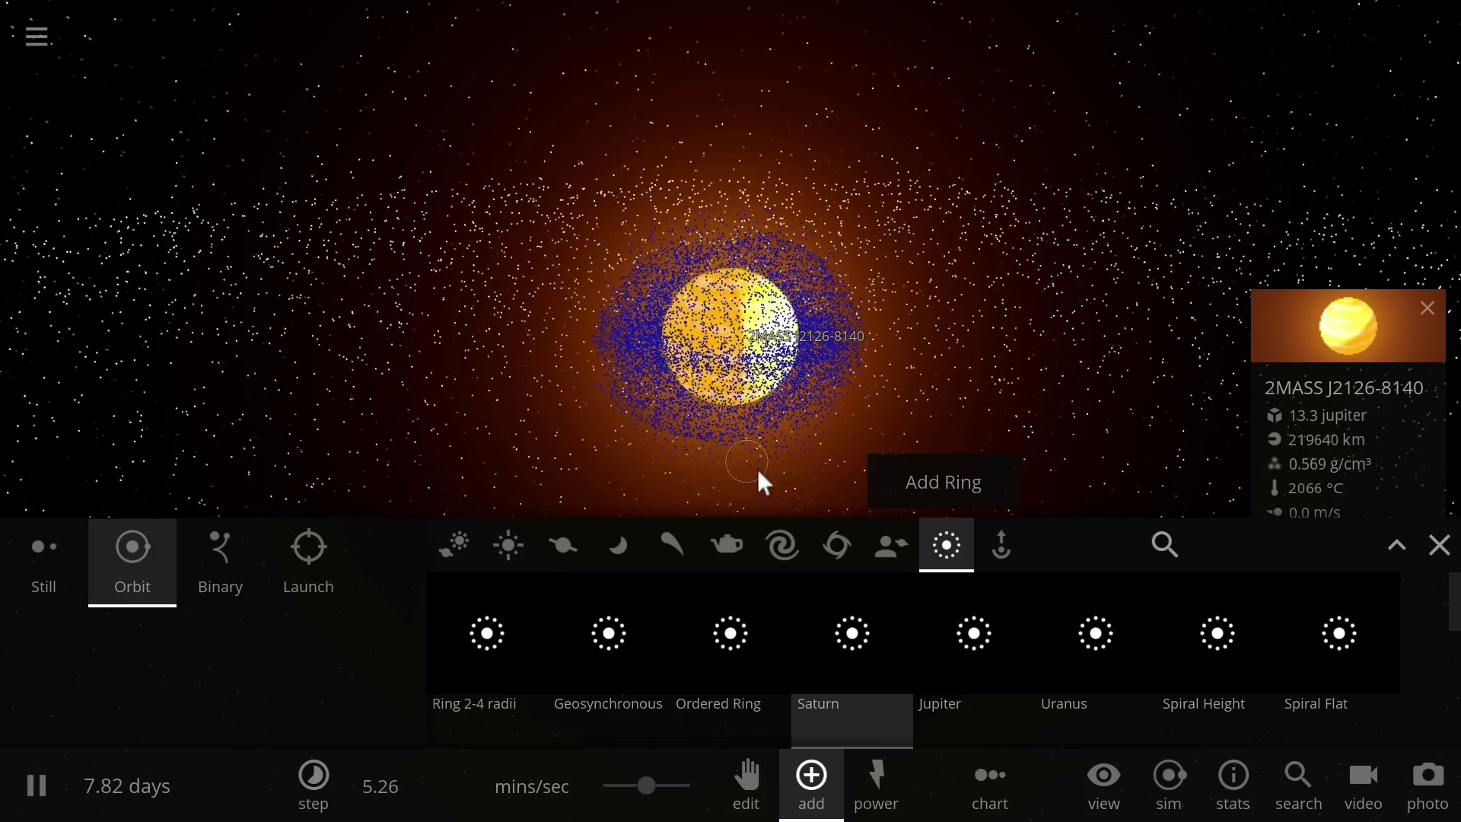
scroll(719, 453, "down", 2)
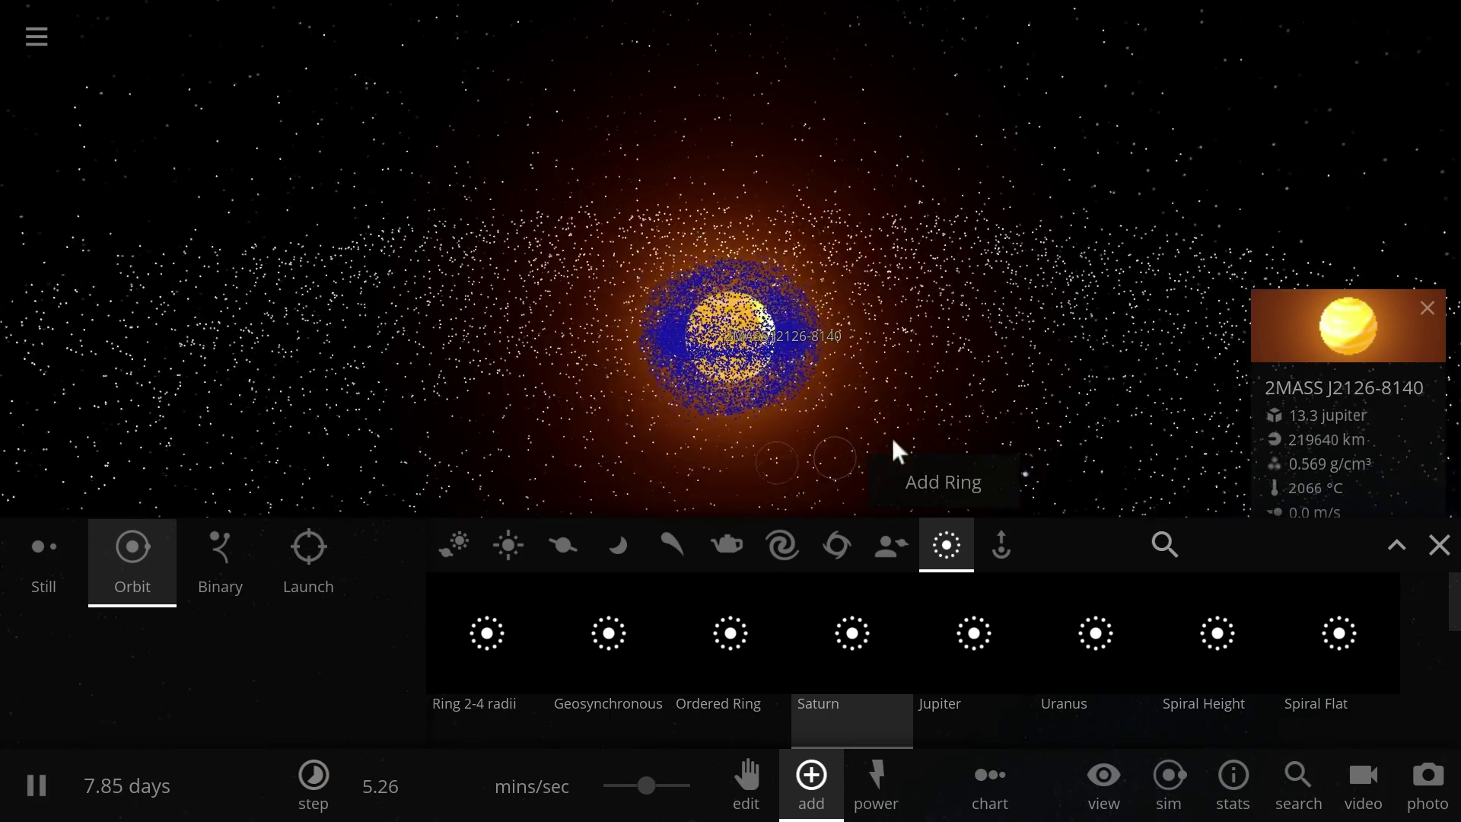
left_click(992, 464)
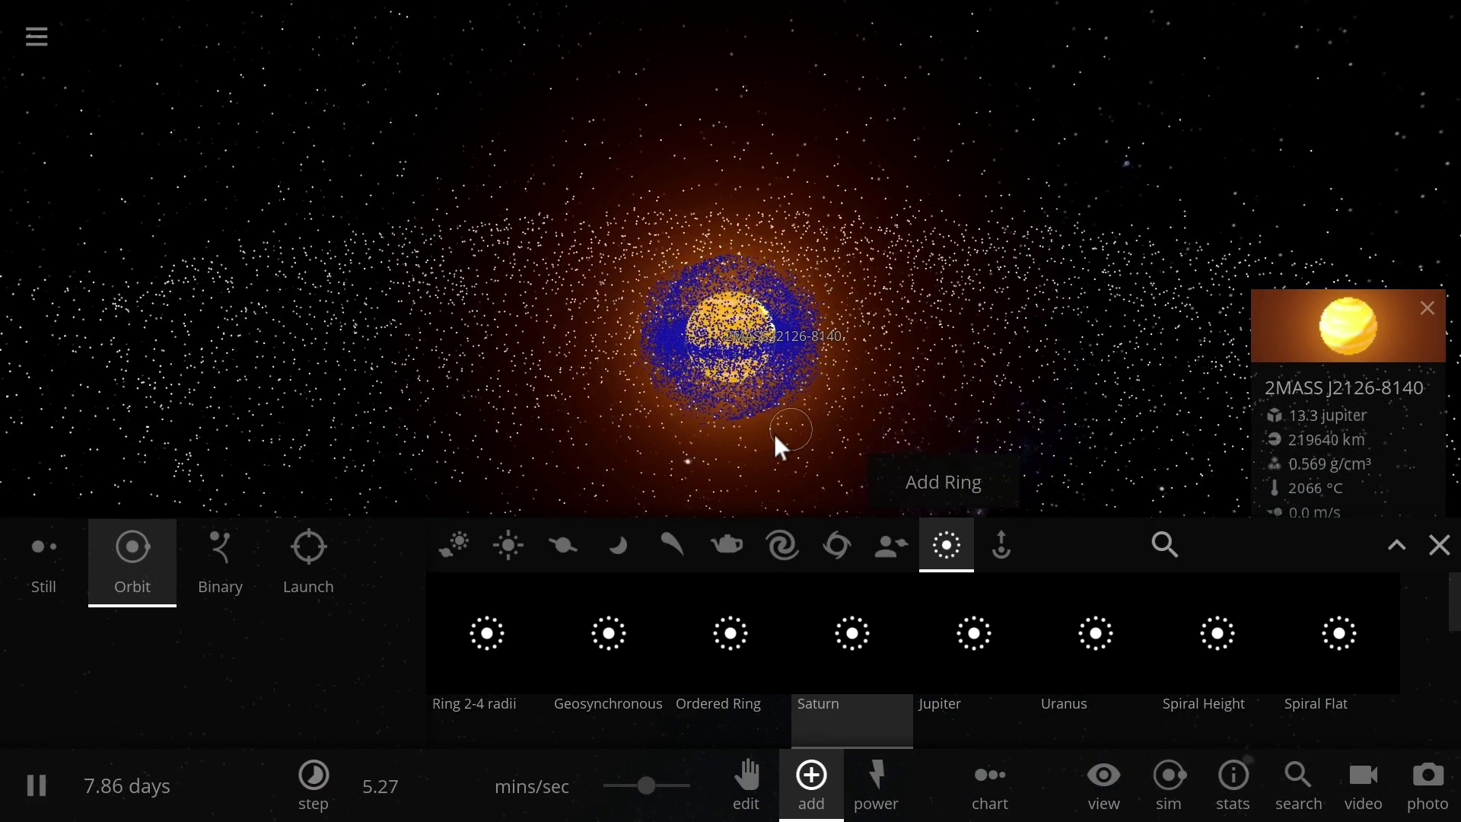
scroll(696, 391, "down", 8)
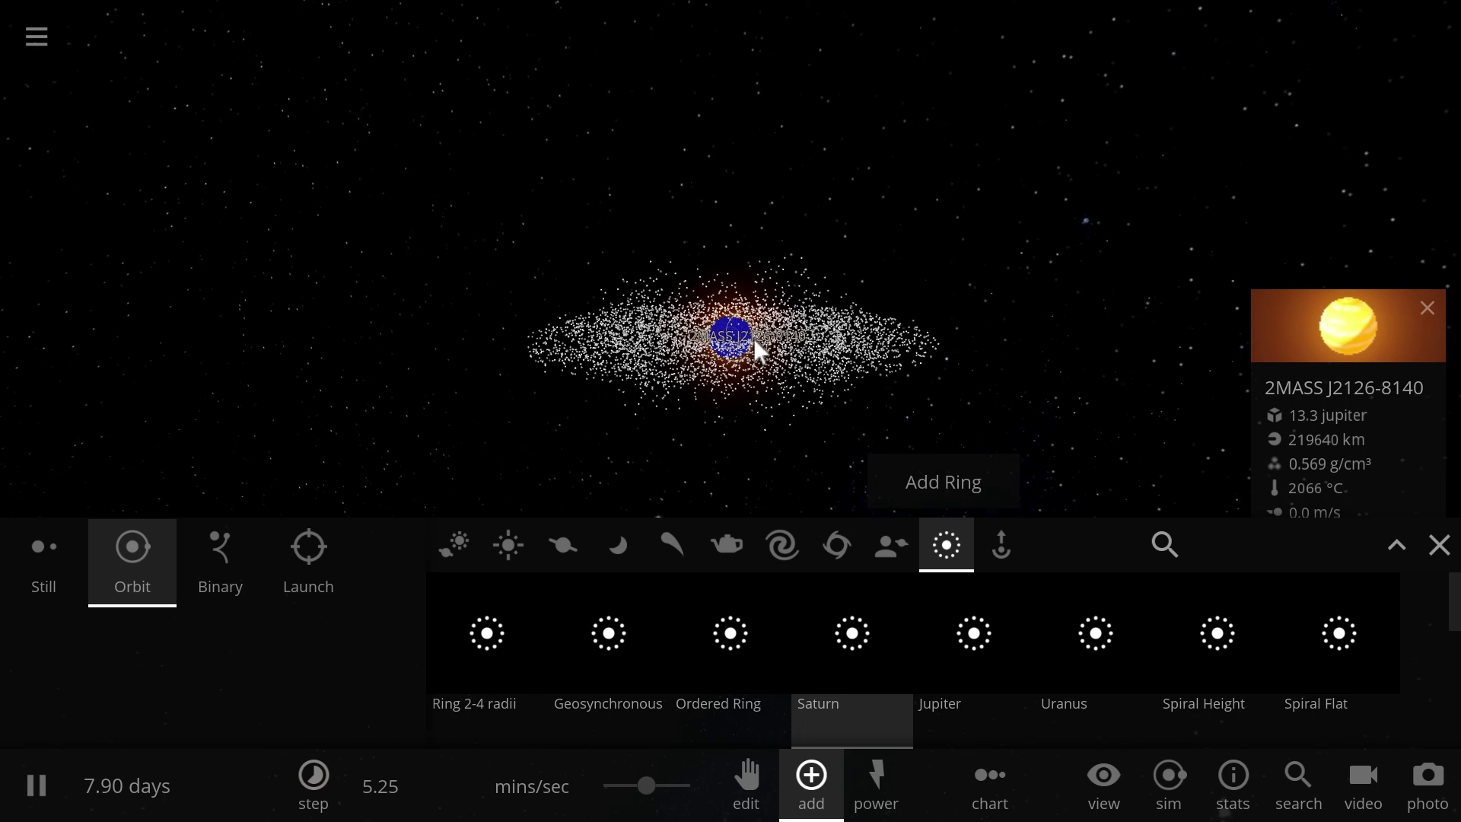
scroll(793, 350, "up", 5)
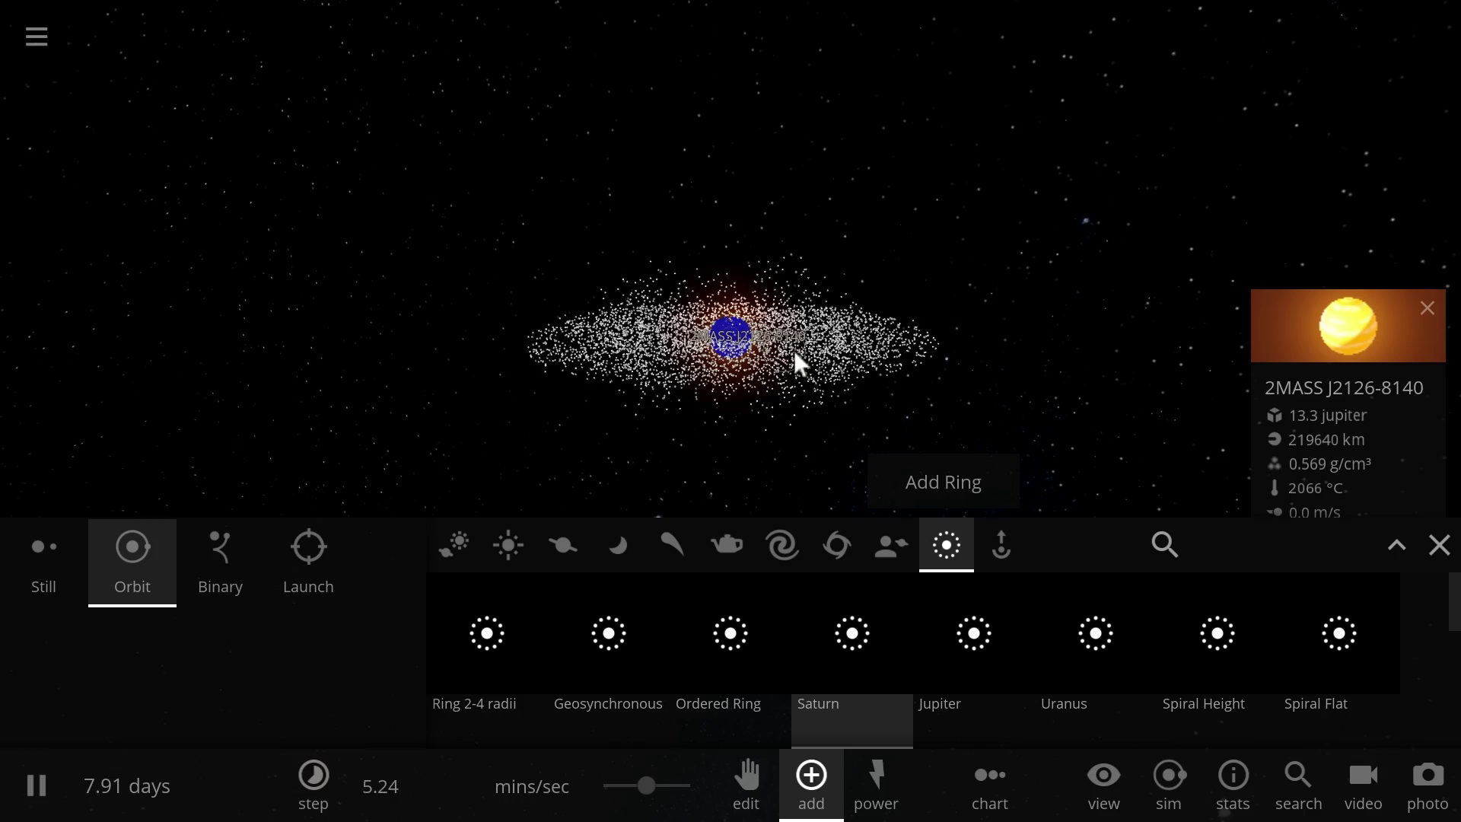
scroll(795, 351, "up", 6)
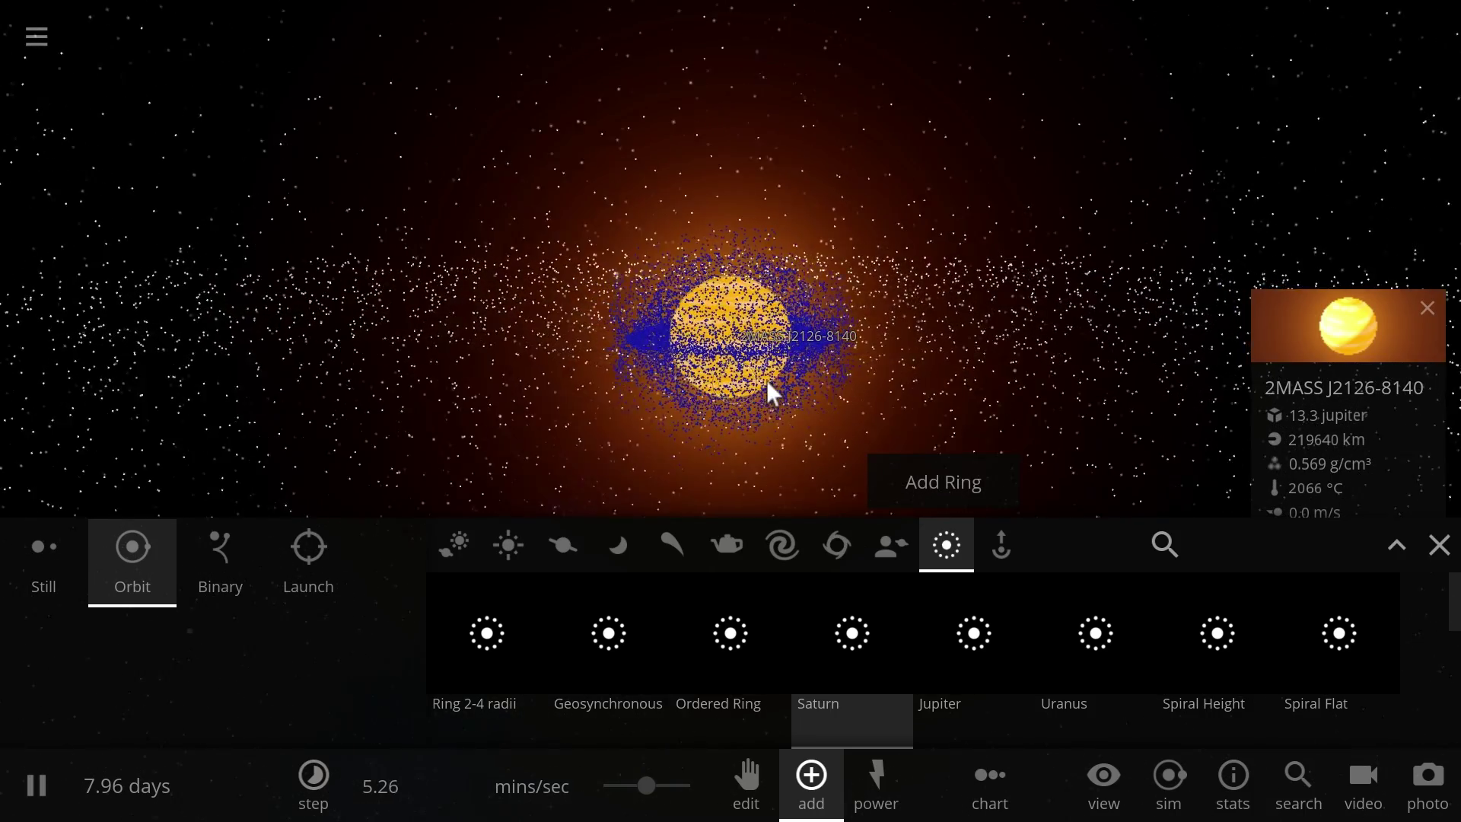
scroll(765, 381, "up", 3)
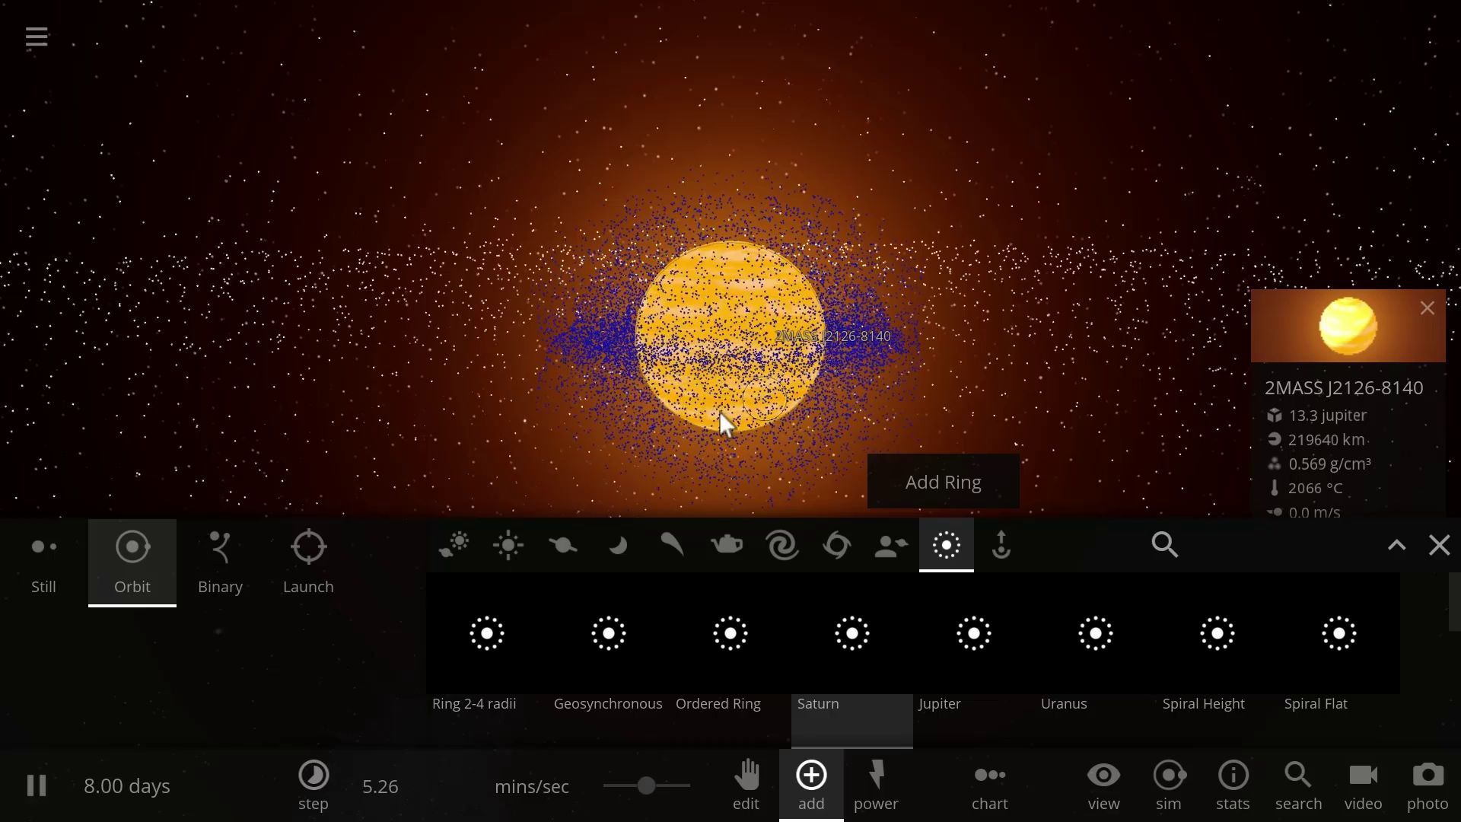
Pause and set 2MASS J2126-8140's mass to 90 Jupiters, turning it into a star
left_click(713, 299)
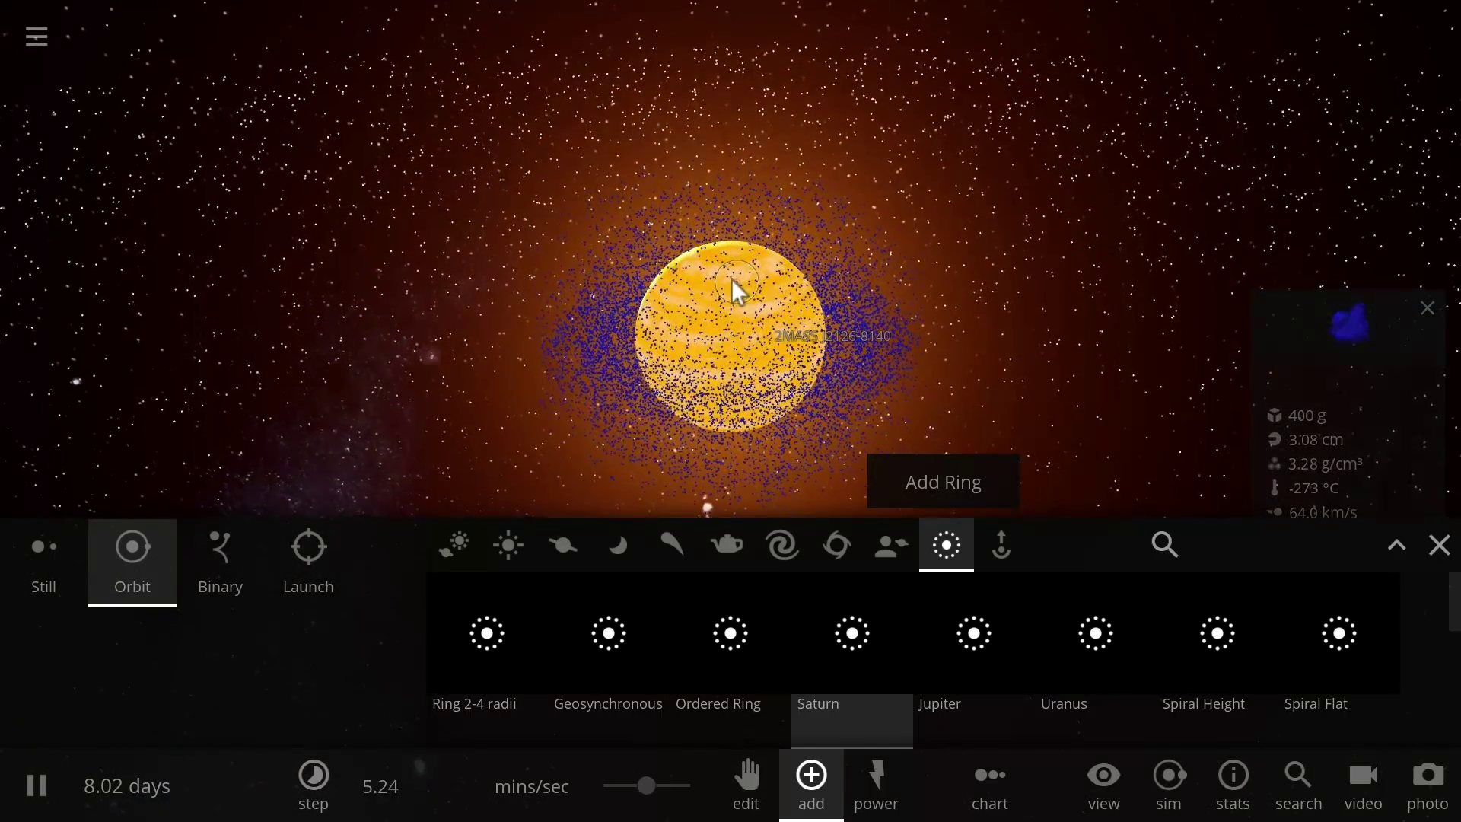
key("space")
left_click(736, 254)
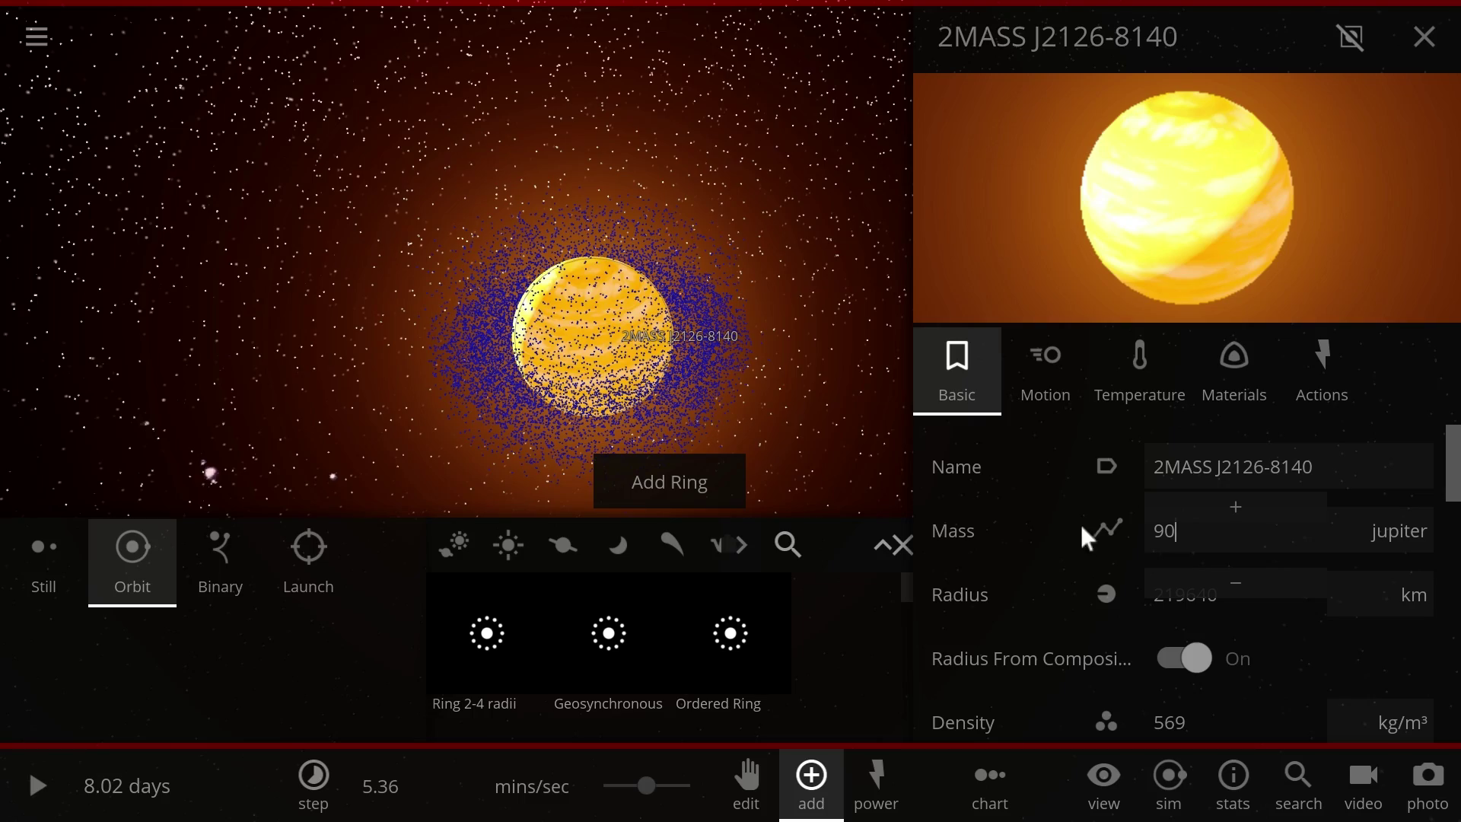
type("90")
key("Return")
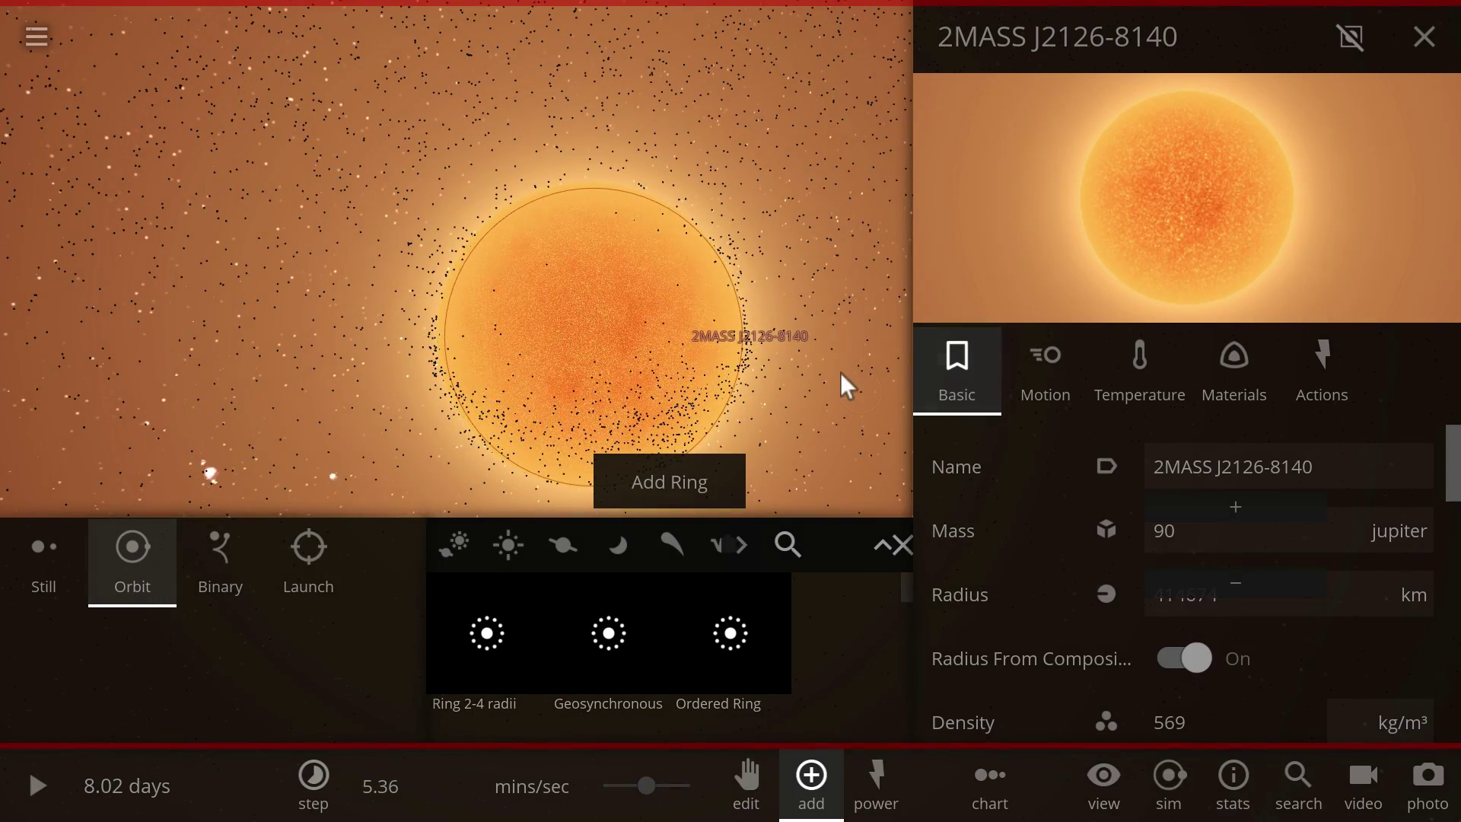
left_click(1417, 38)
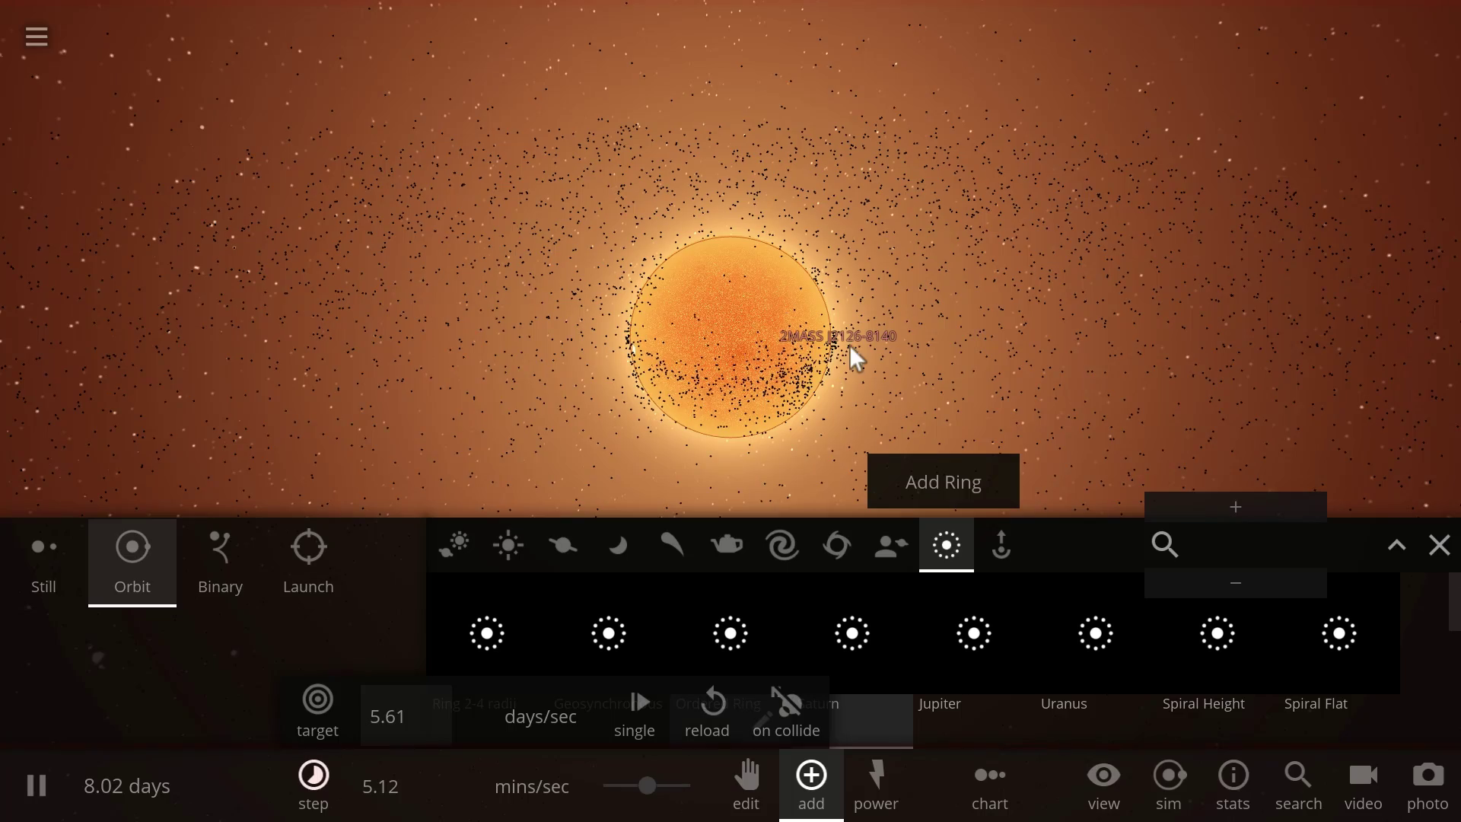
Inspect a dust particle, speed up time, and add a Saturn ring around the star
left_click(820, 363)
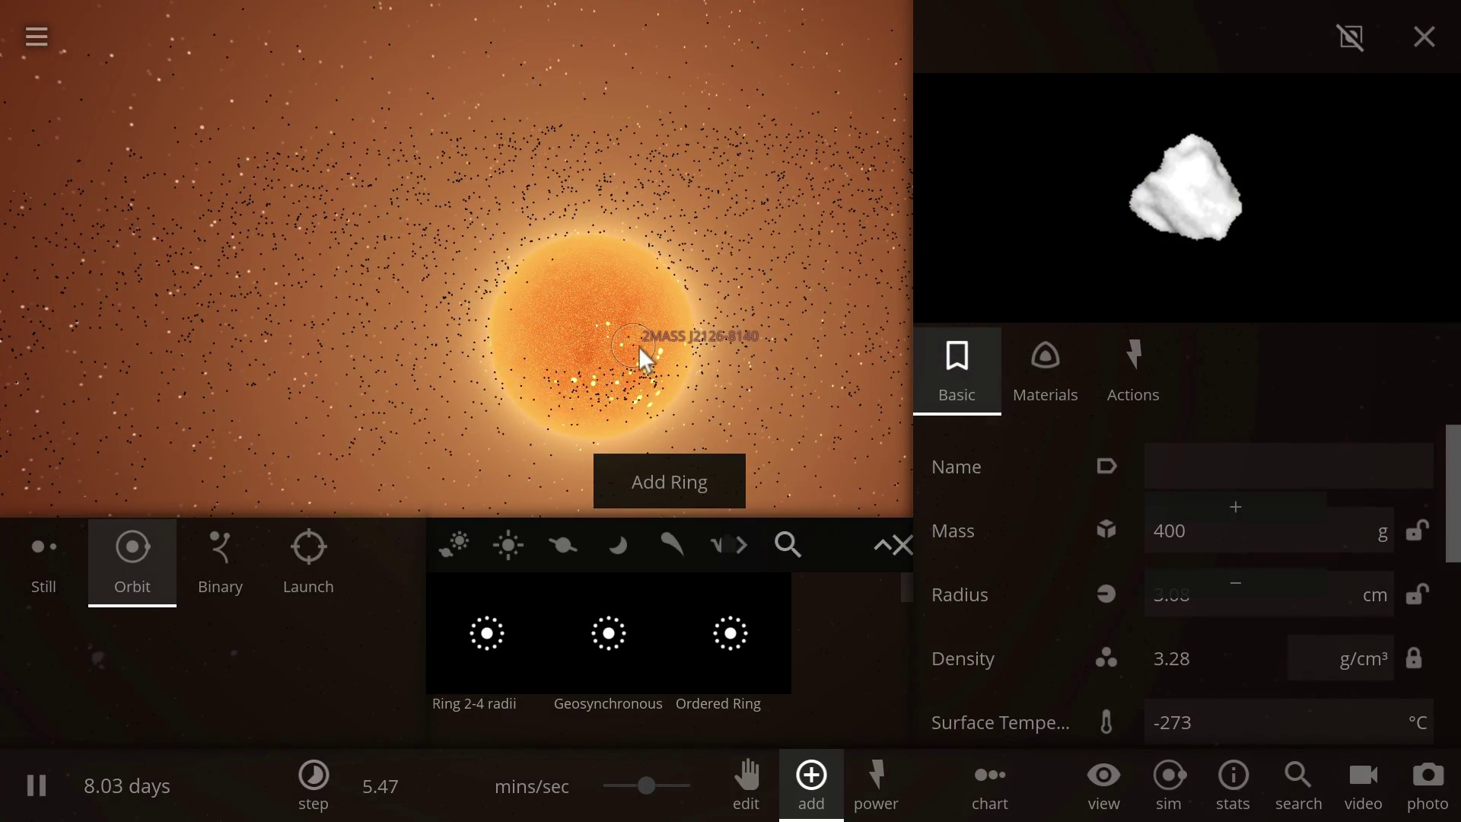
left_click(1423, 44)
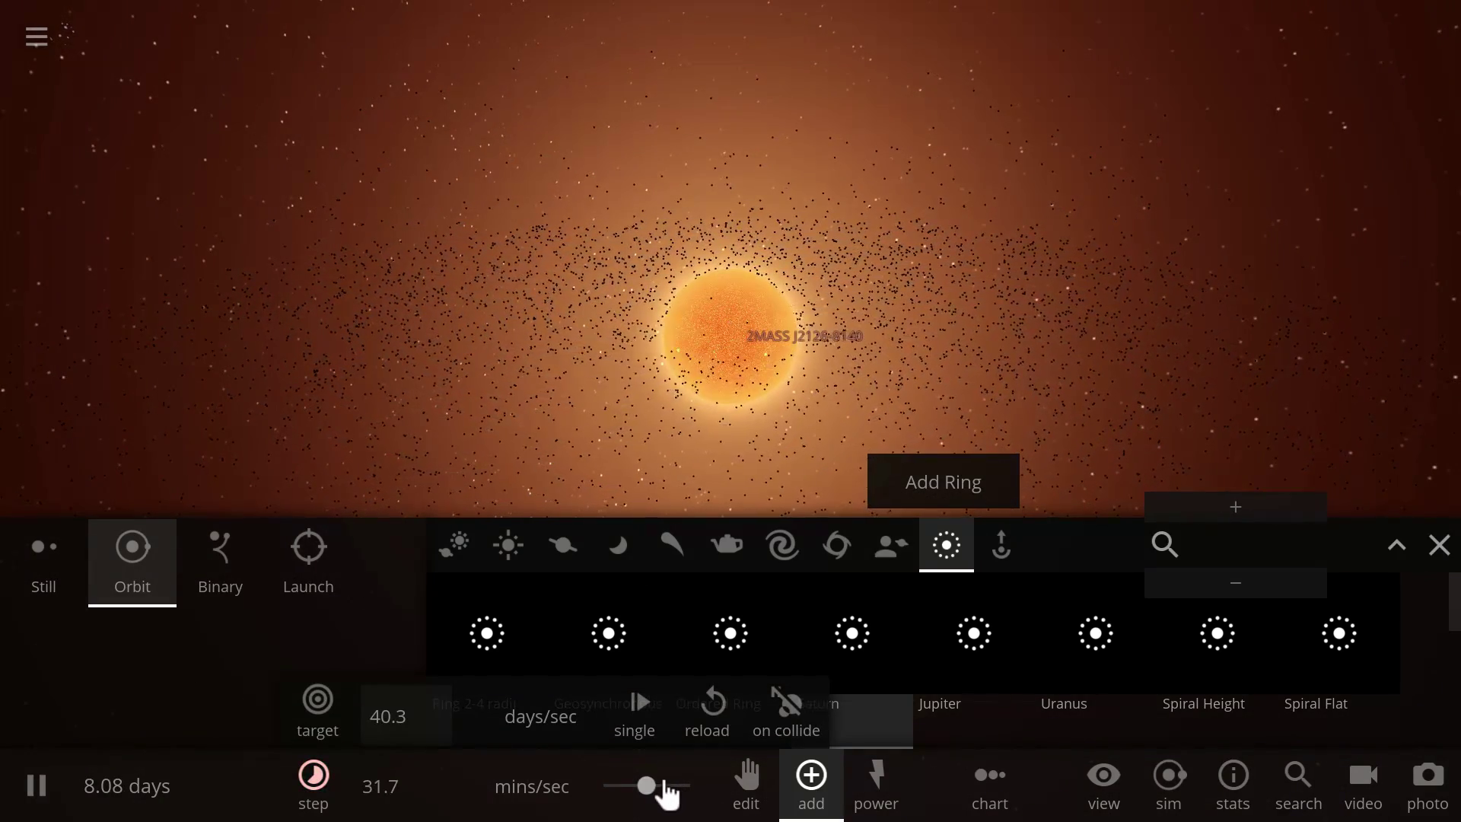
left_click_drag(666, 793, 669, 805)
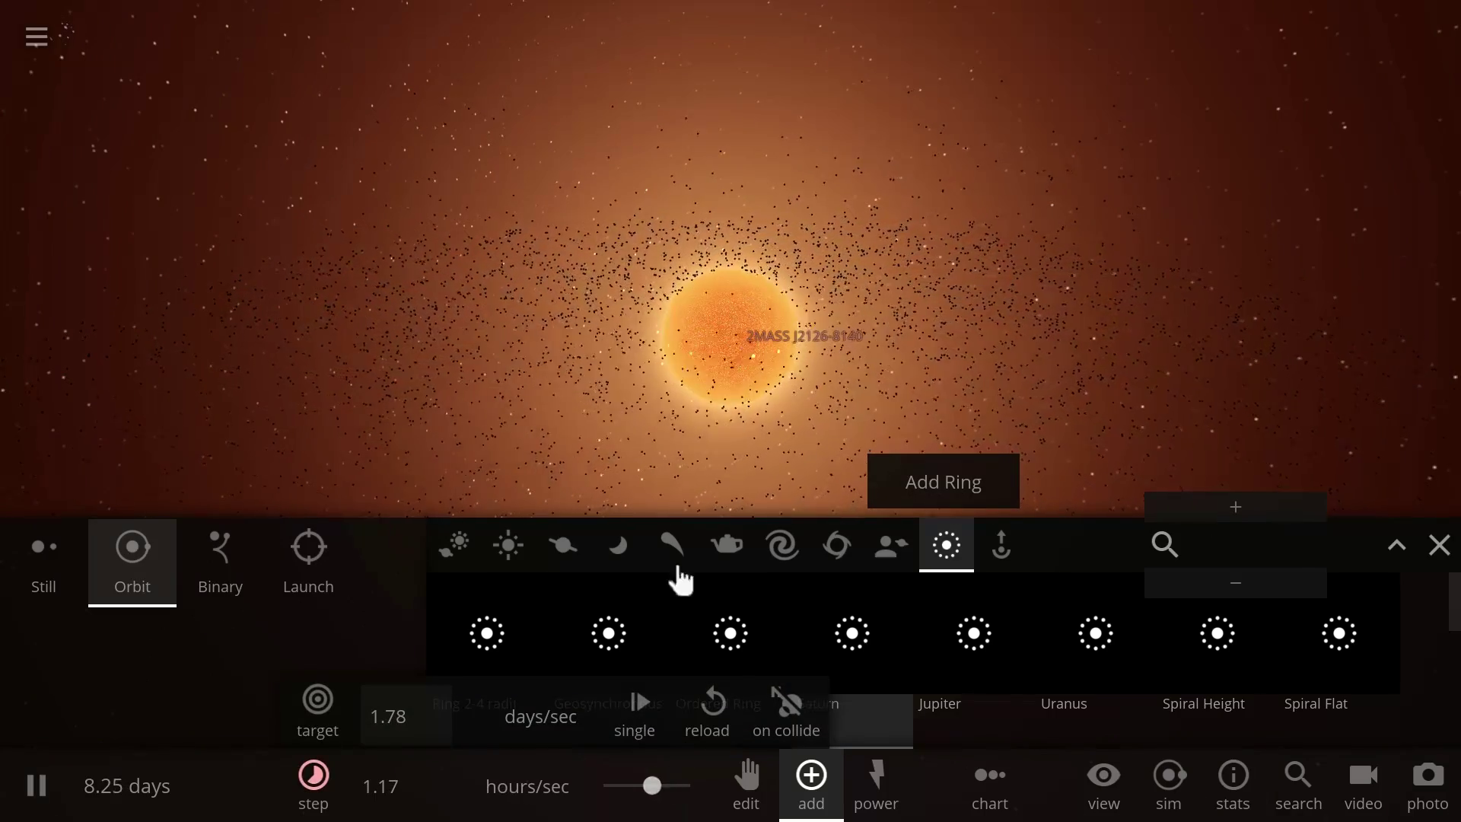
left_click(741, 359)
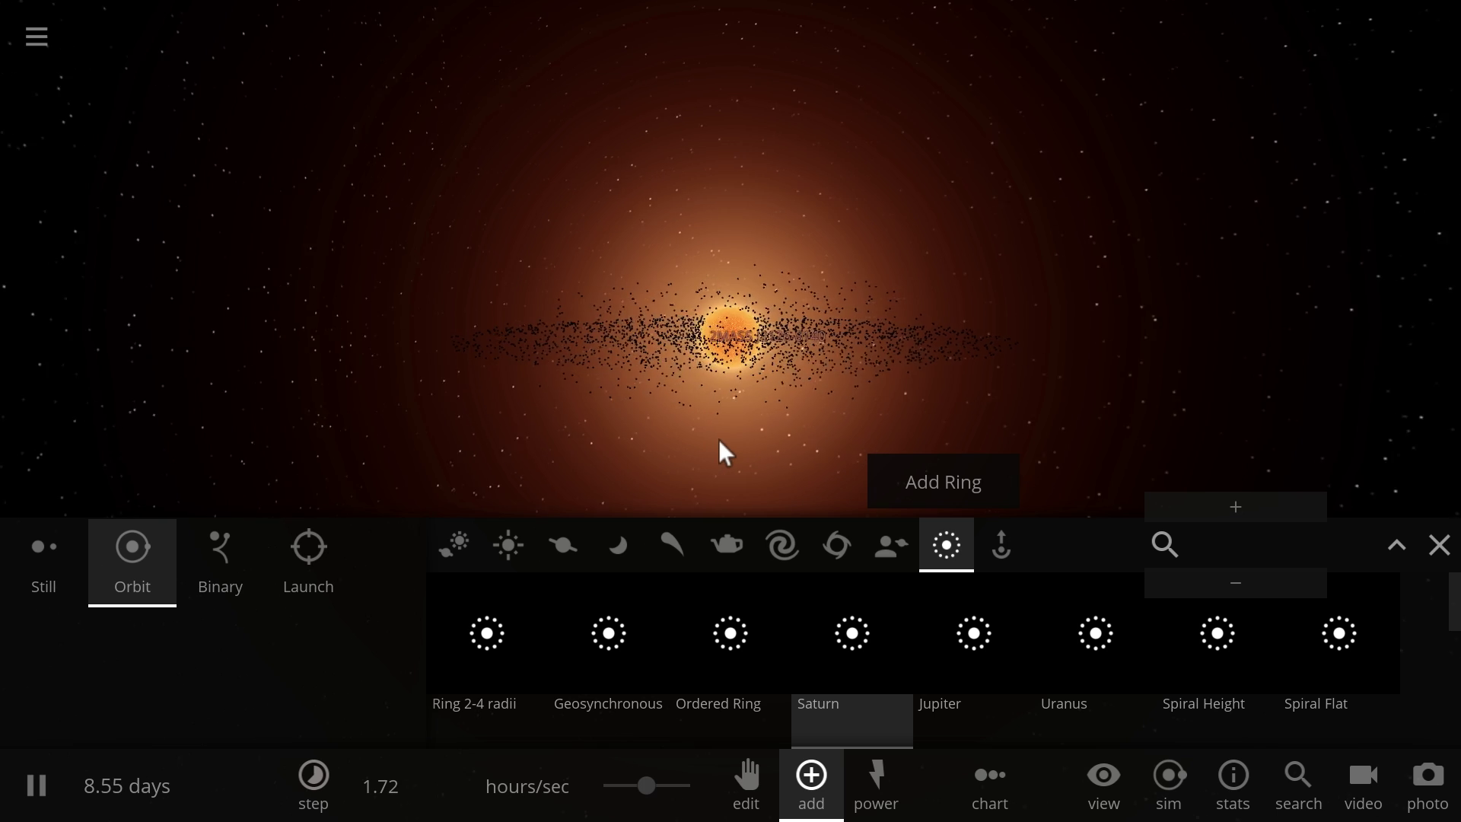
left_click_drag(650, 788, 678, 792)
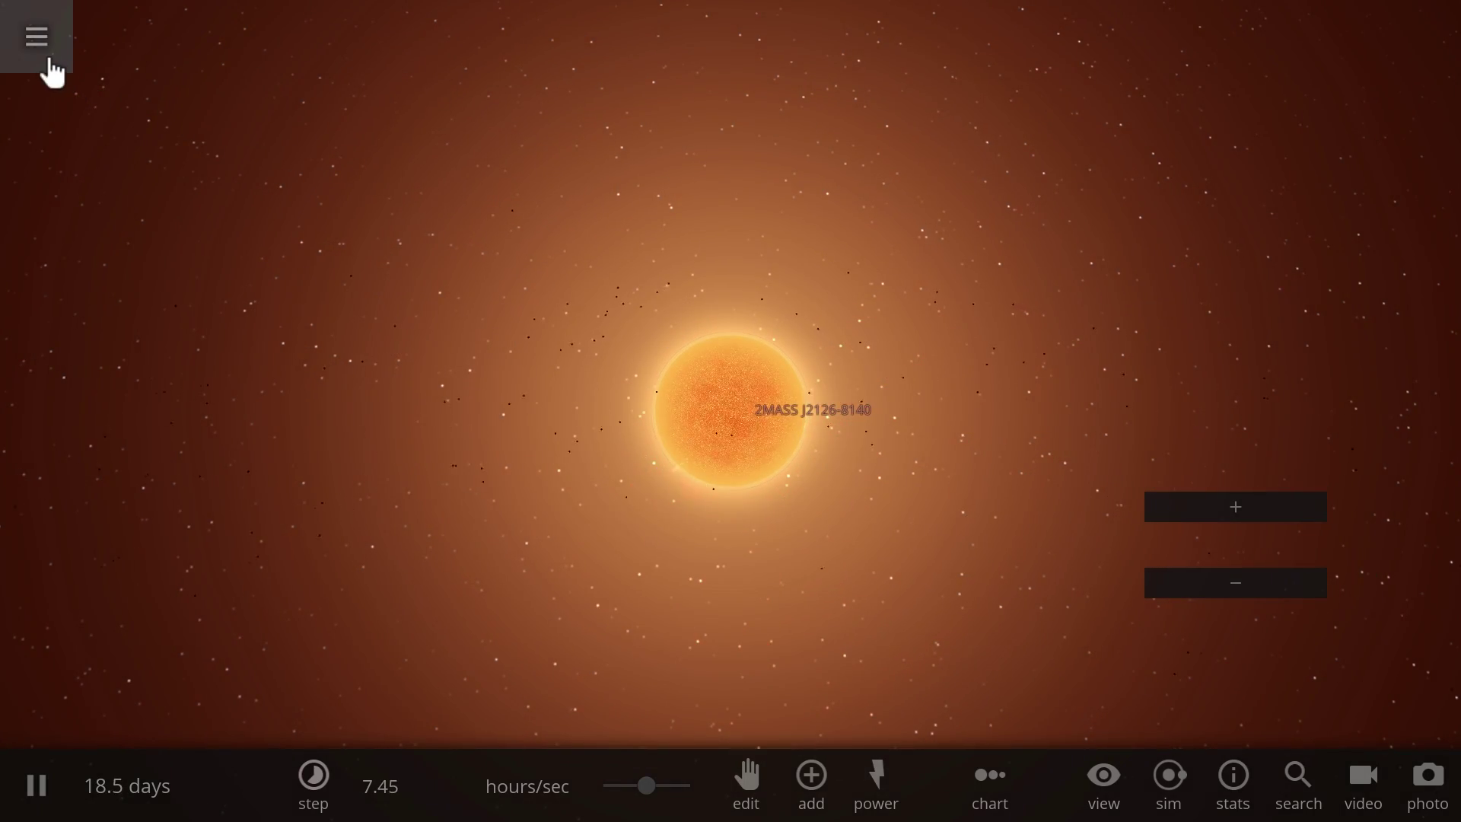
Load a new simulation containing the Sun from the main menu
left_click(46, 61)
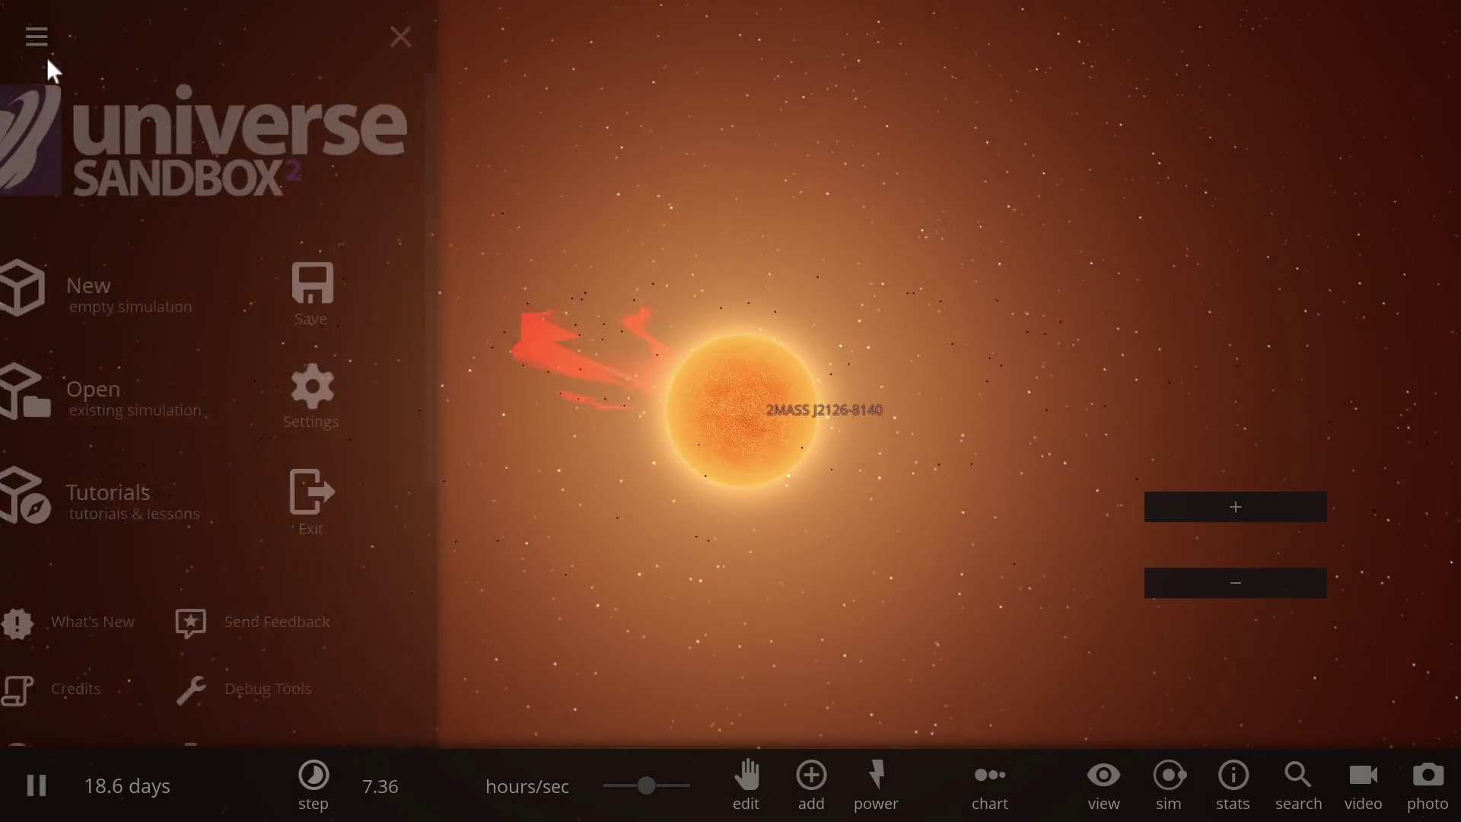
left_click(169, 415)
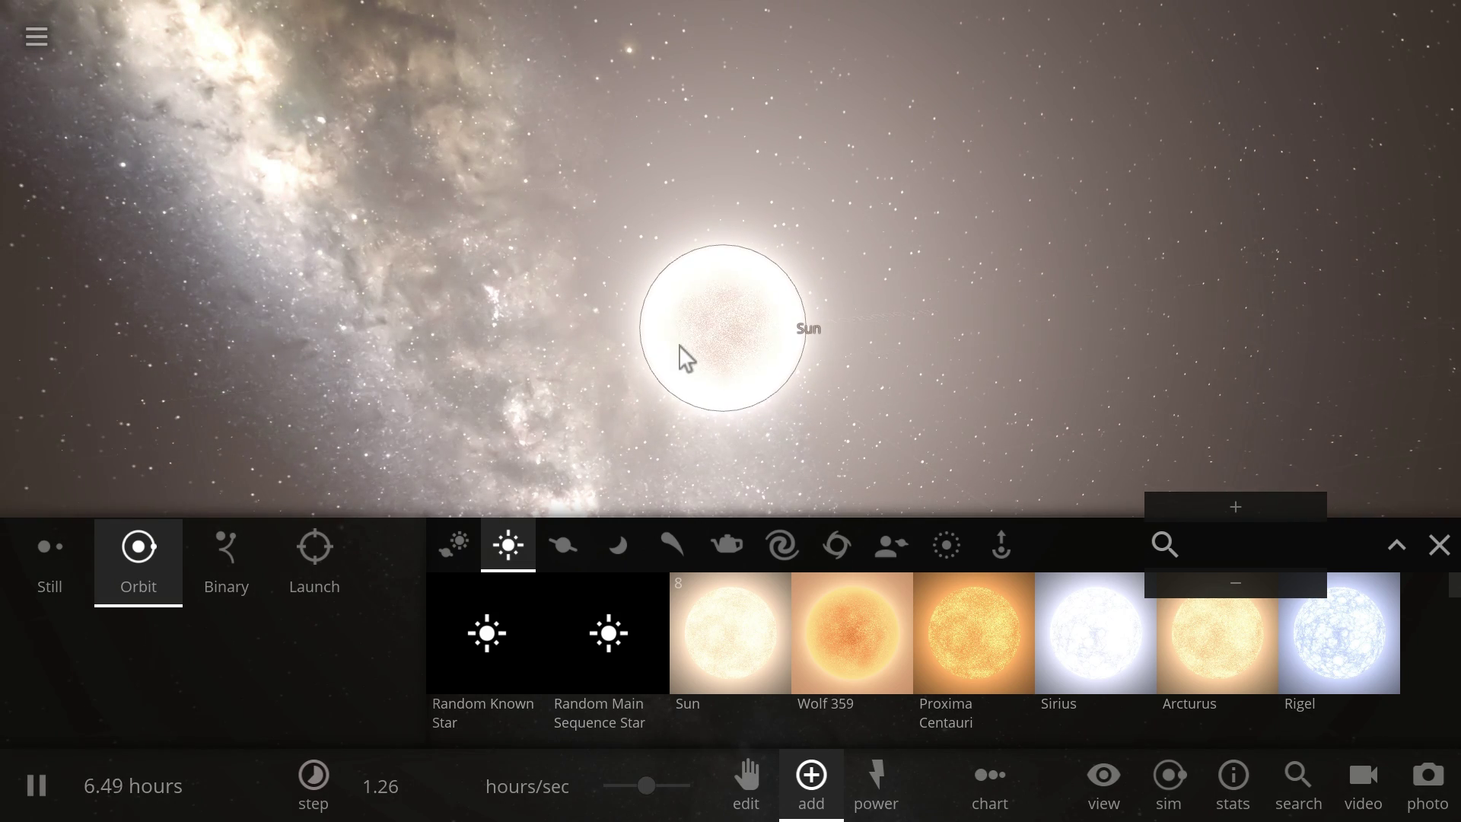
left_click(679, 345)
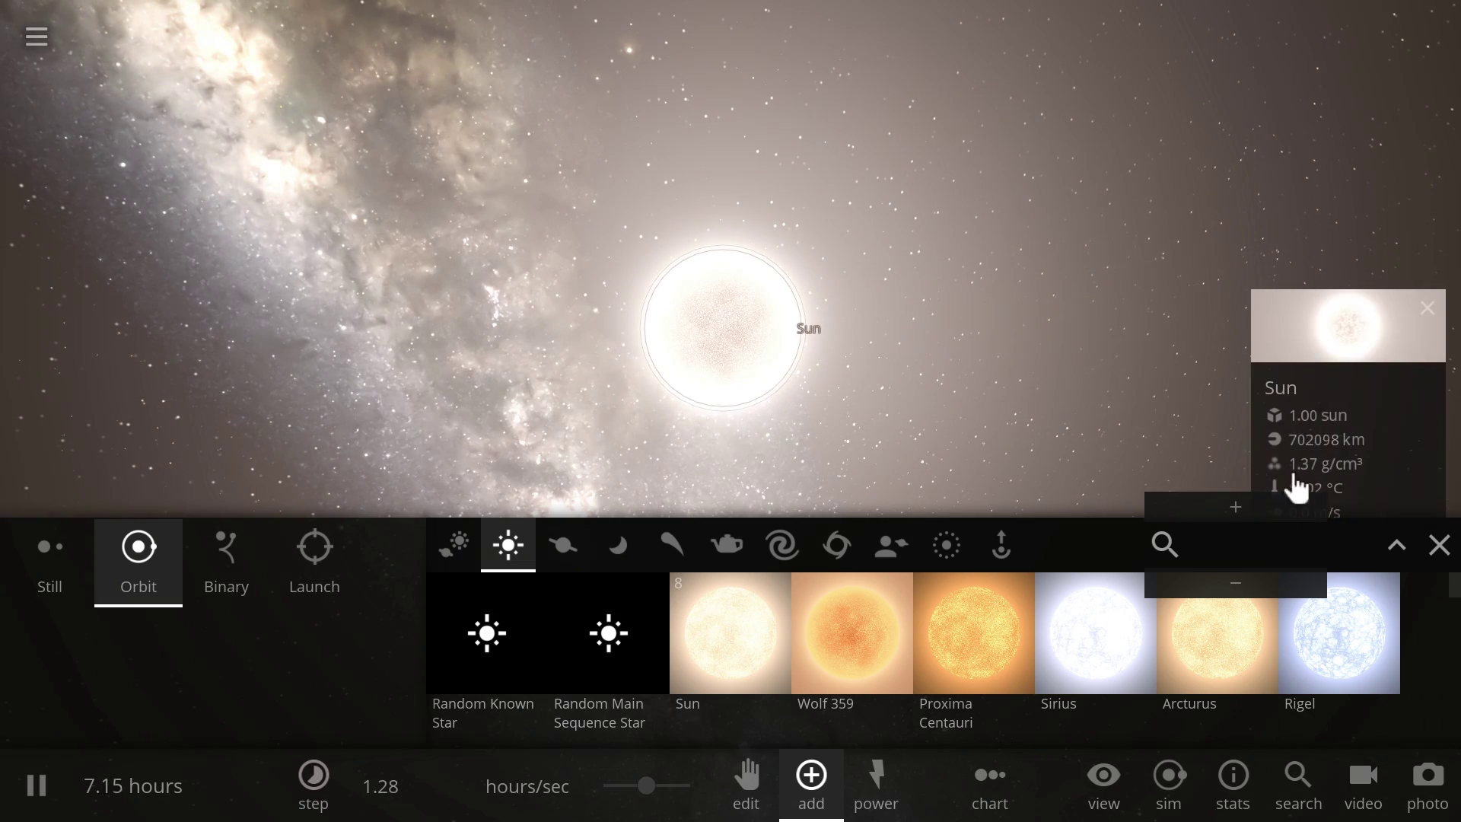
left_click(1437, 545)
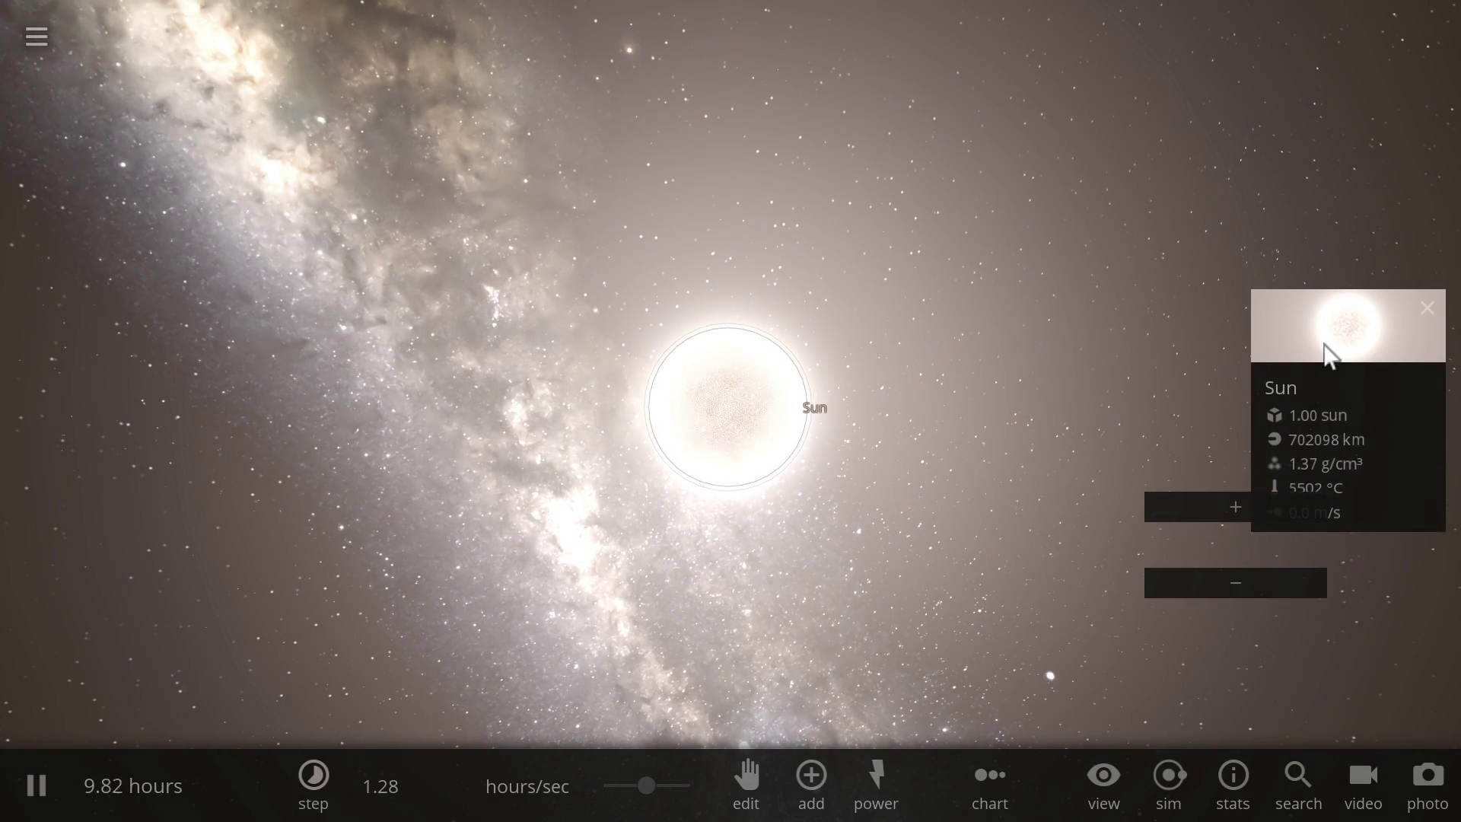
Set the Sun's age to 9 billion years in its properties
left_click(1328, 354)
scroll(1233, 528, "down", 2)
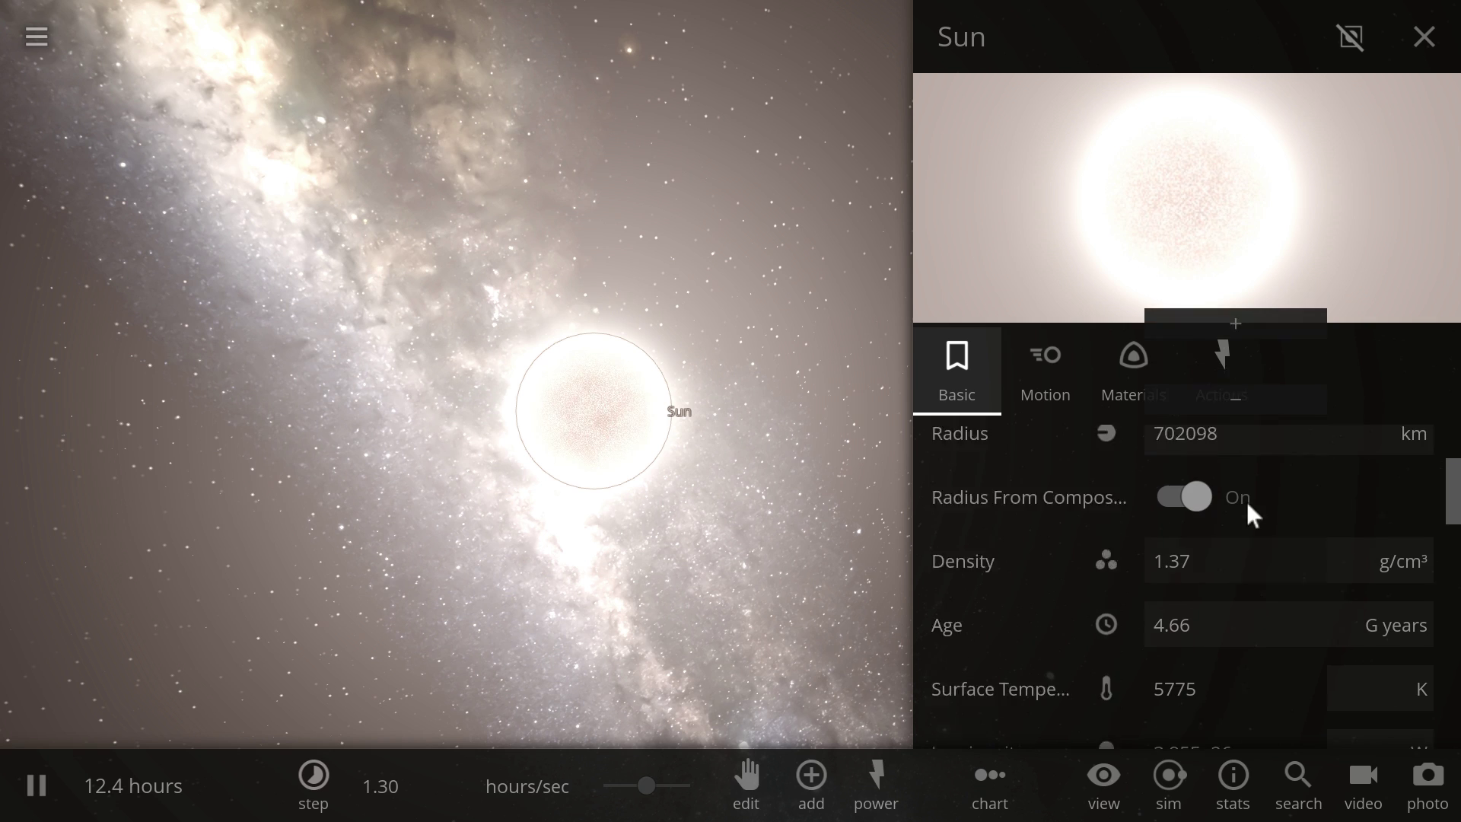
scroll(1252, 514, "up", 2)
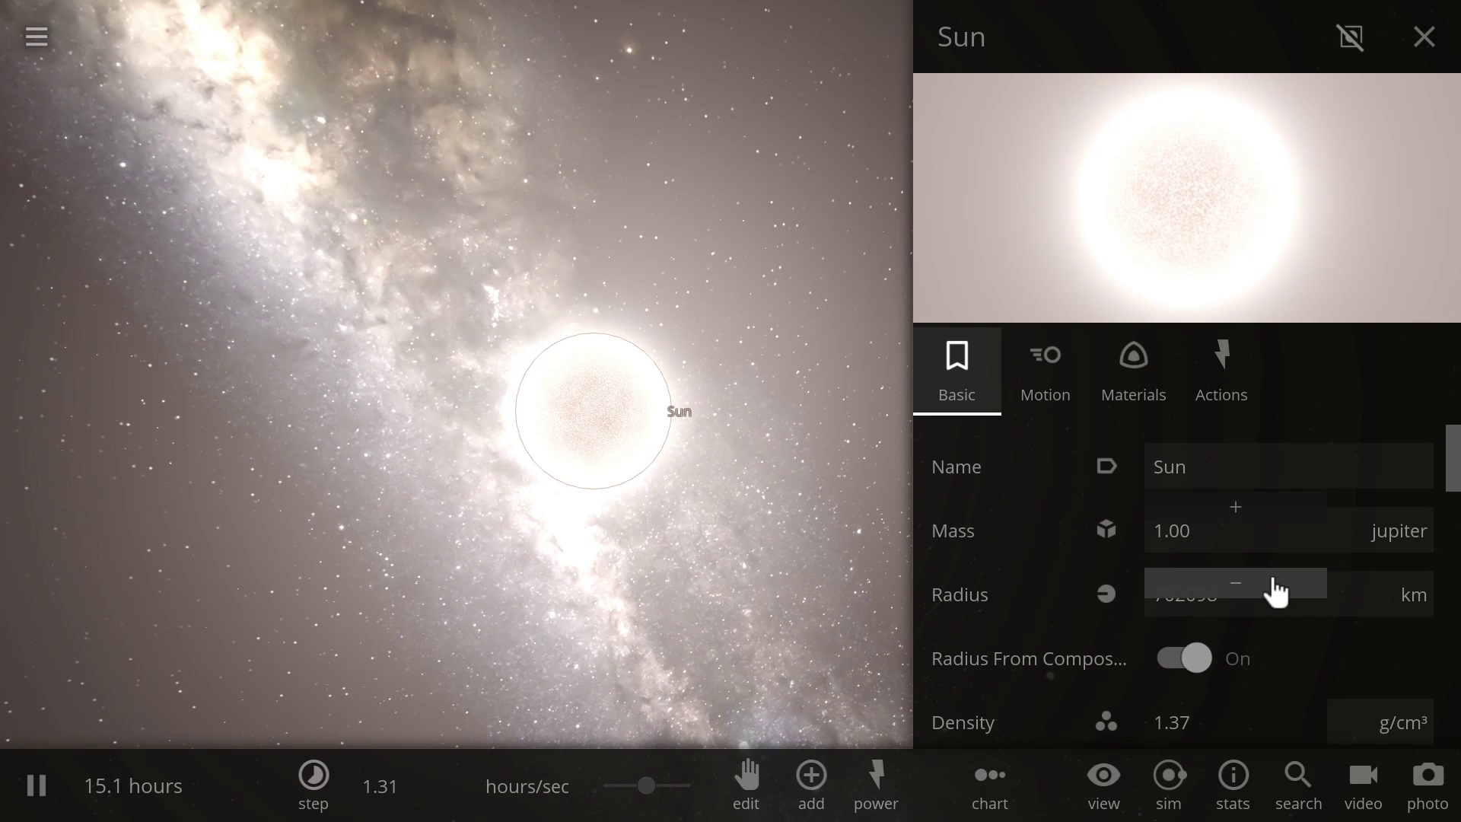
scroll(1261, 621, "down", 3)
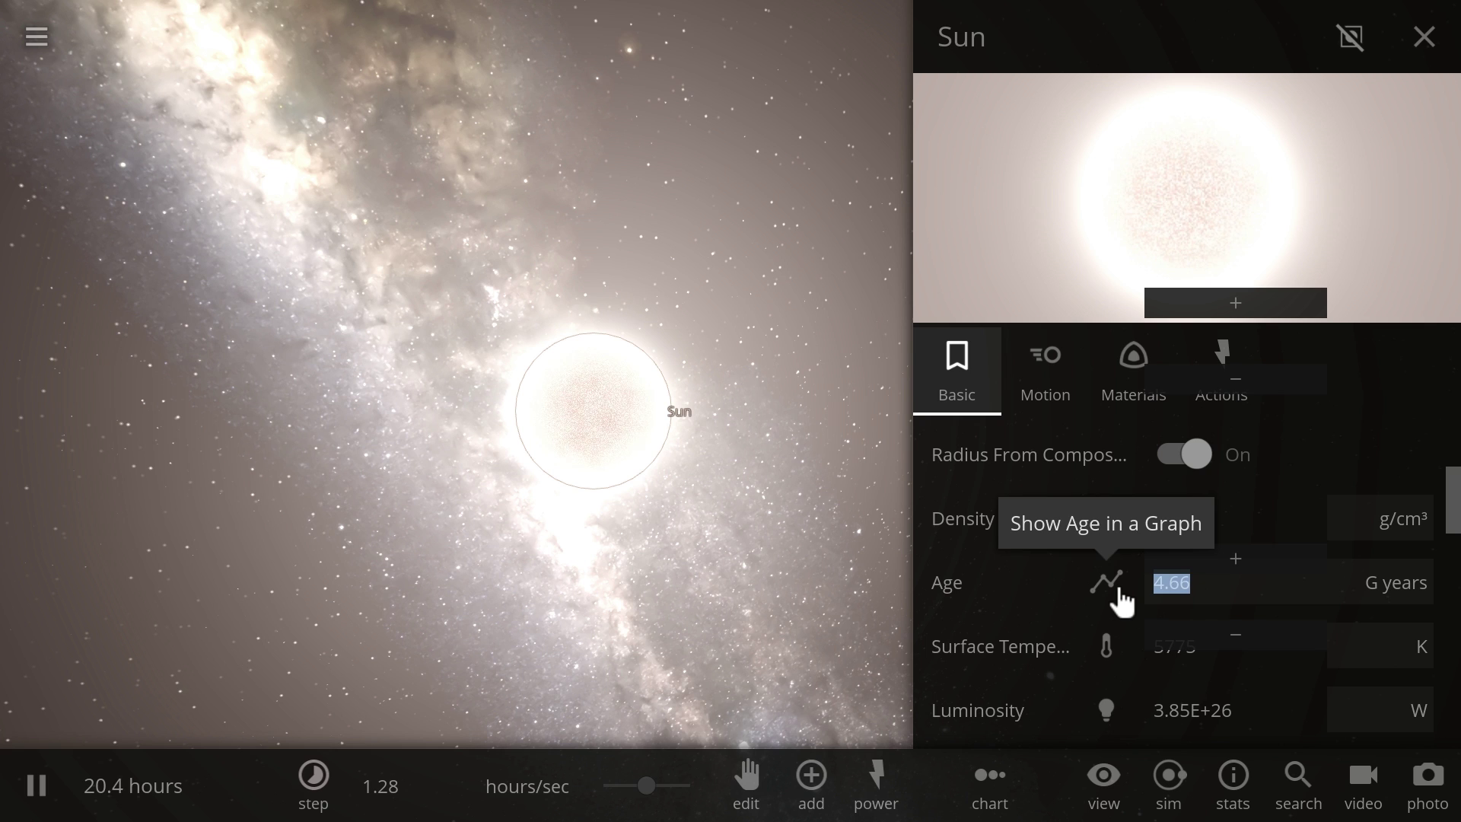
type("9")
key("Return")
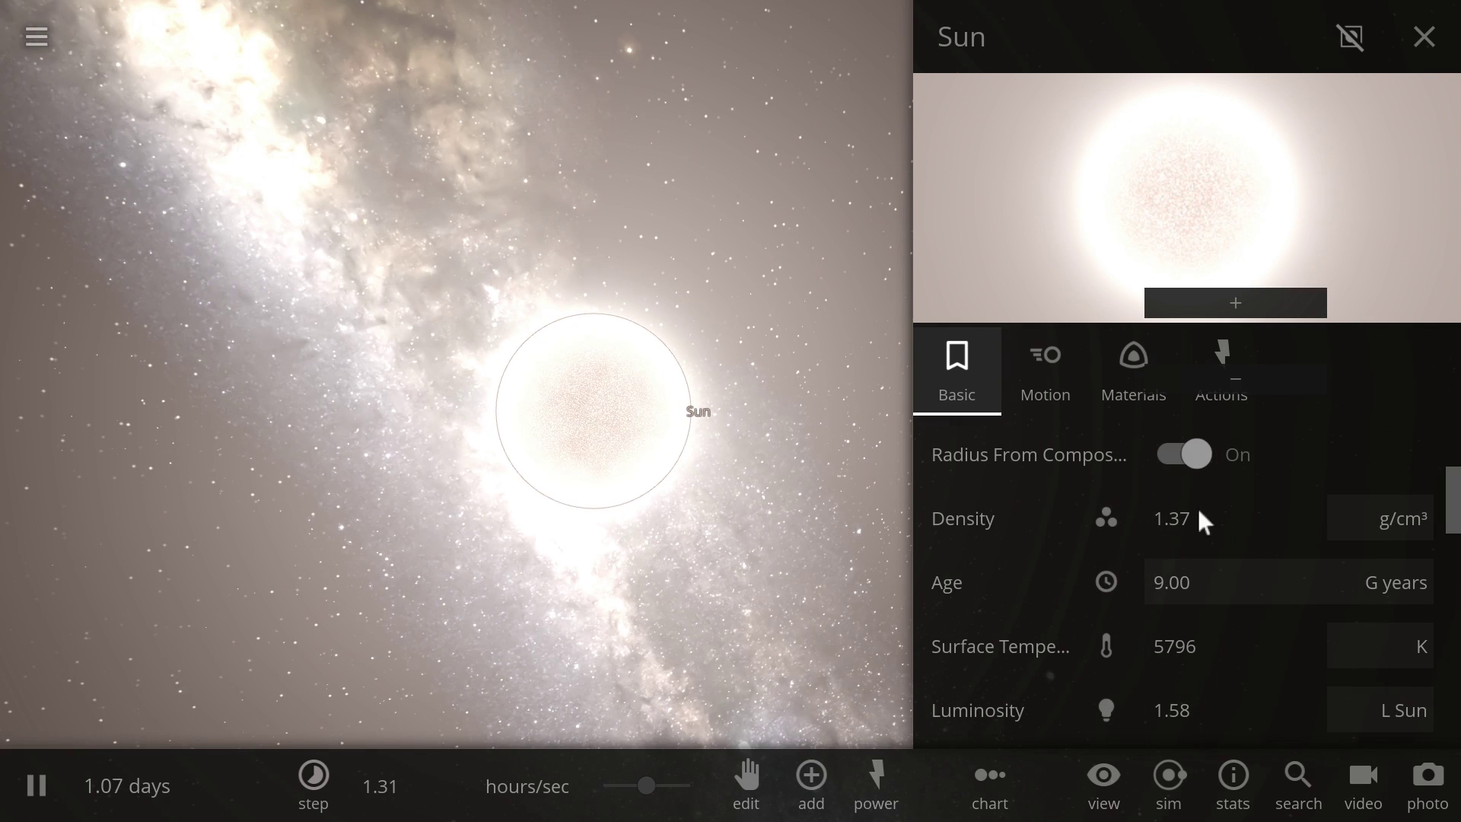
Step the Sun's age up to 10.4 billion years and close its properties
left_click(1233, 595)
left_click(1235, 572)
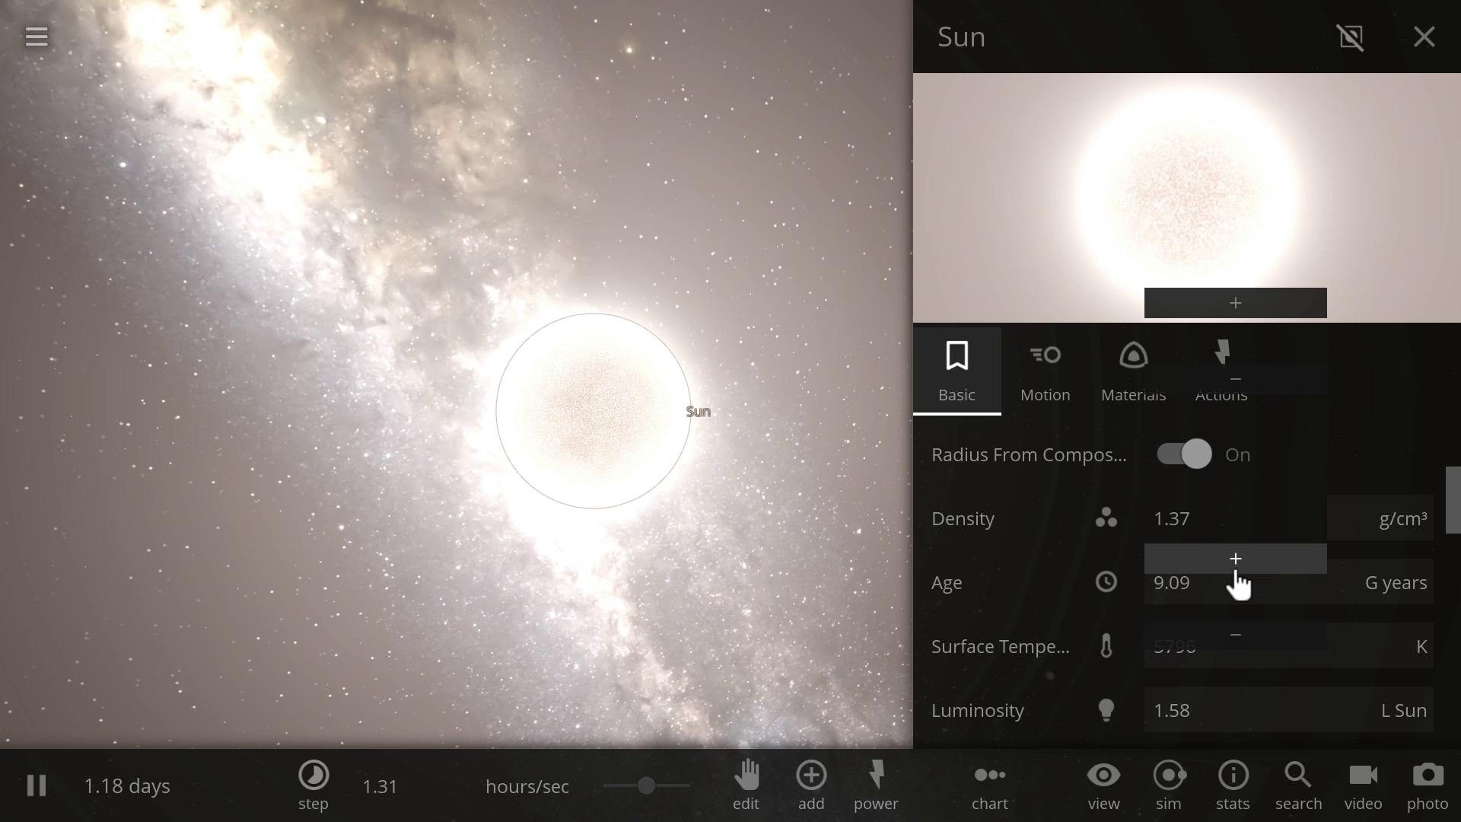
left_click(1236, 572)
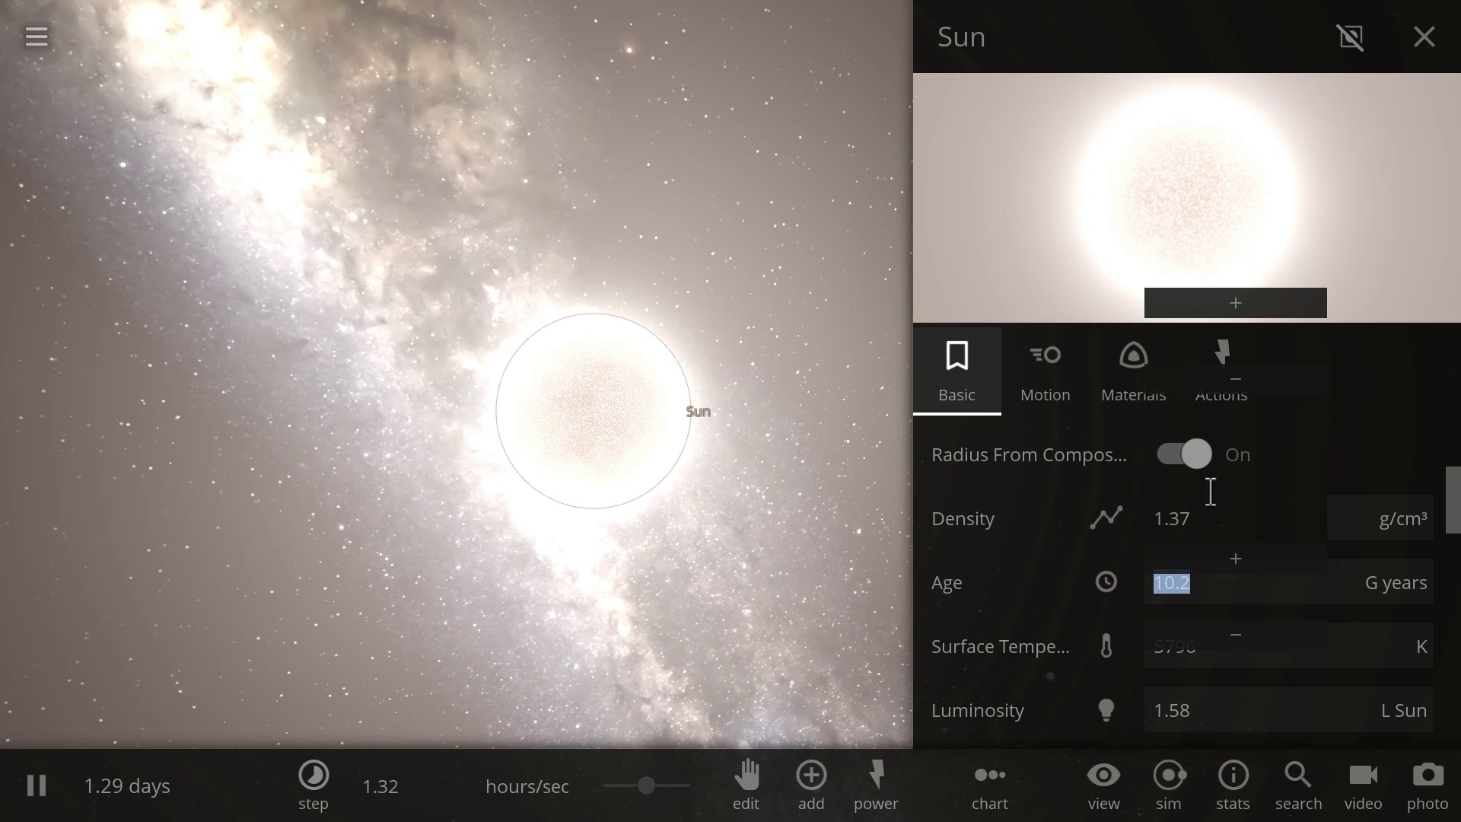
left_click(1180, 455)
left_click(1176, 452)
left_click(1219, 587)
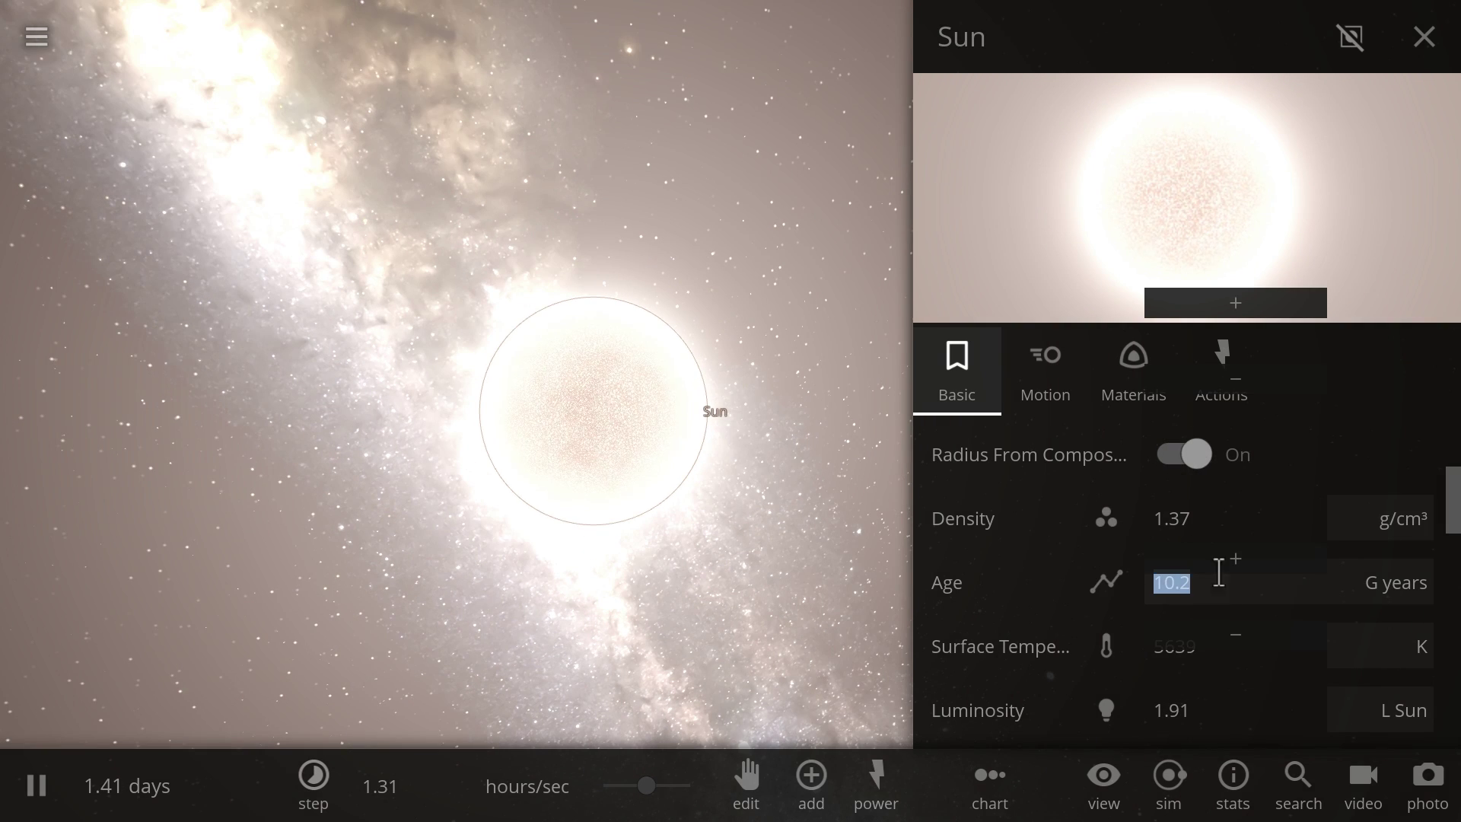
left_click(1220, 564)
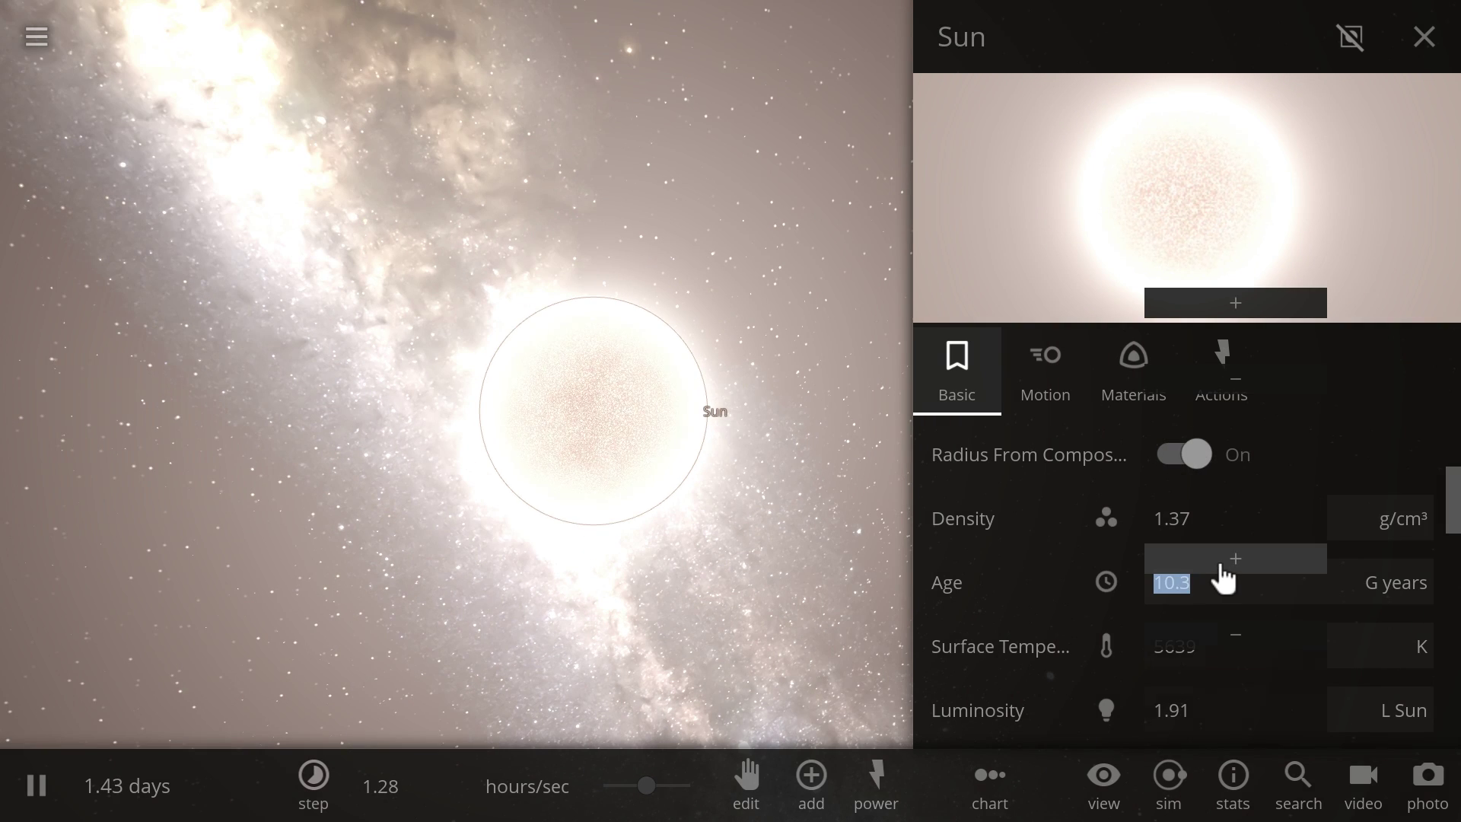
left_click(1195, 455)
left_click(1196, 455)
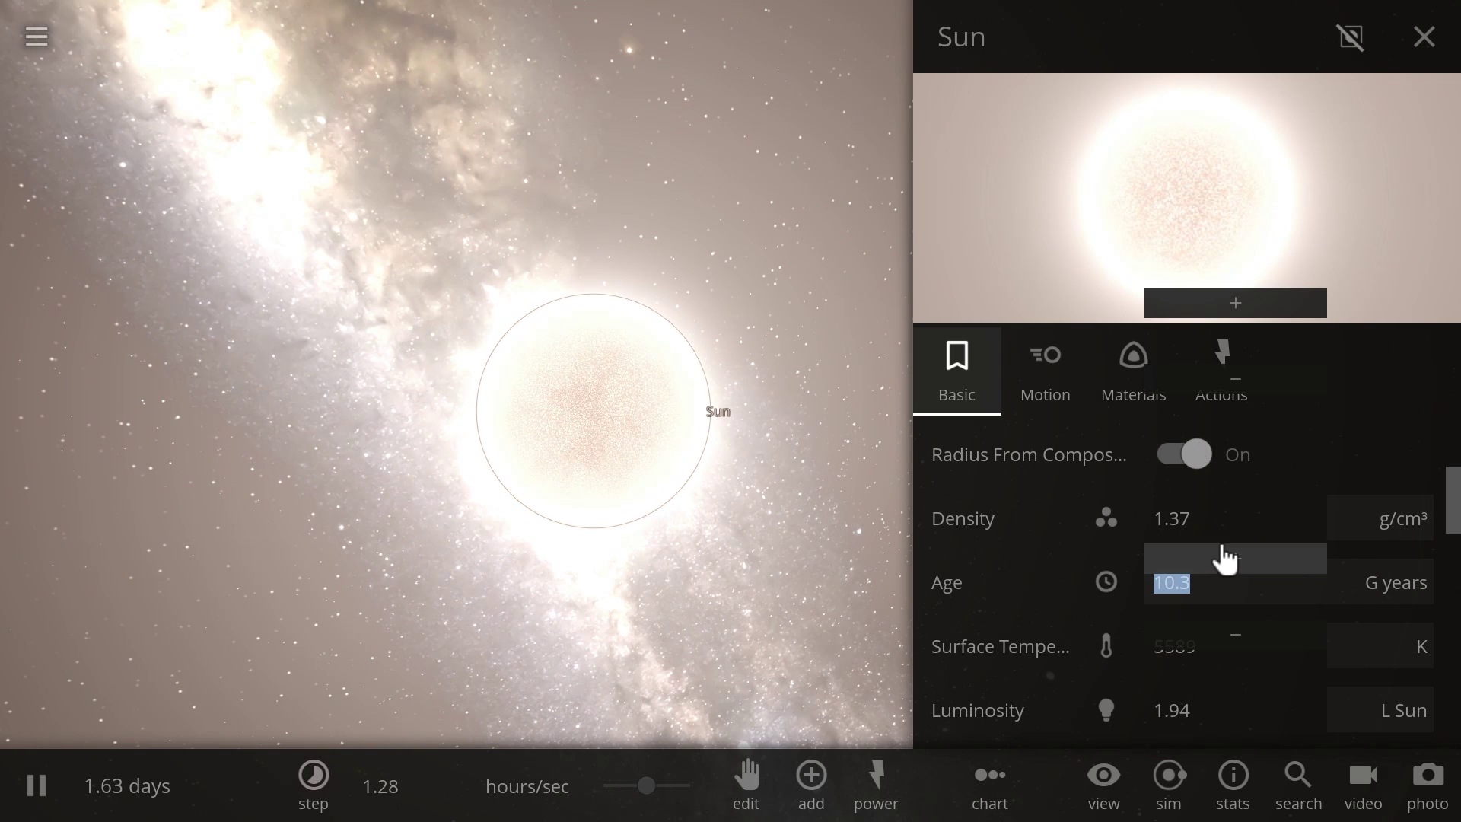
left_click(1235, 563)
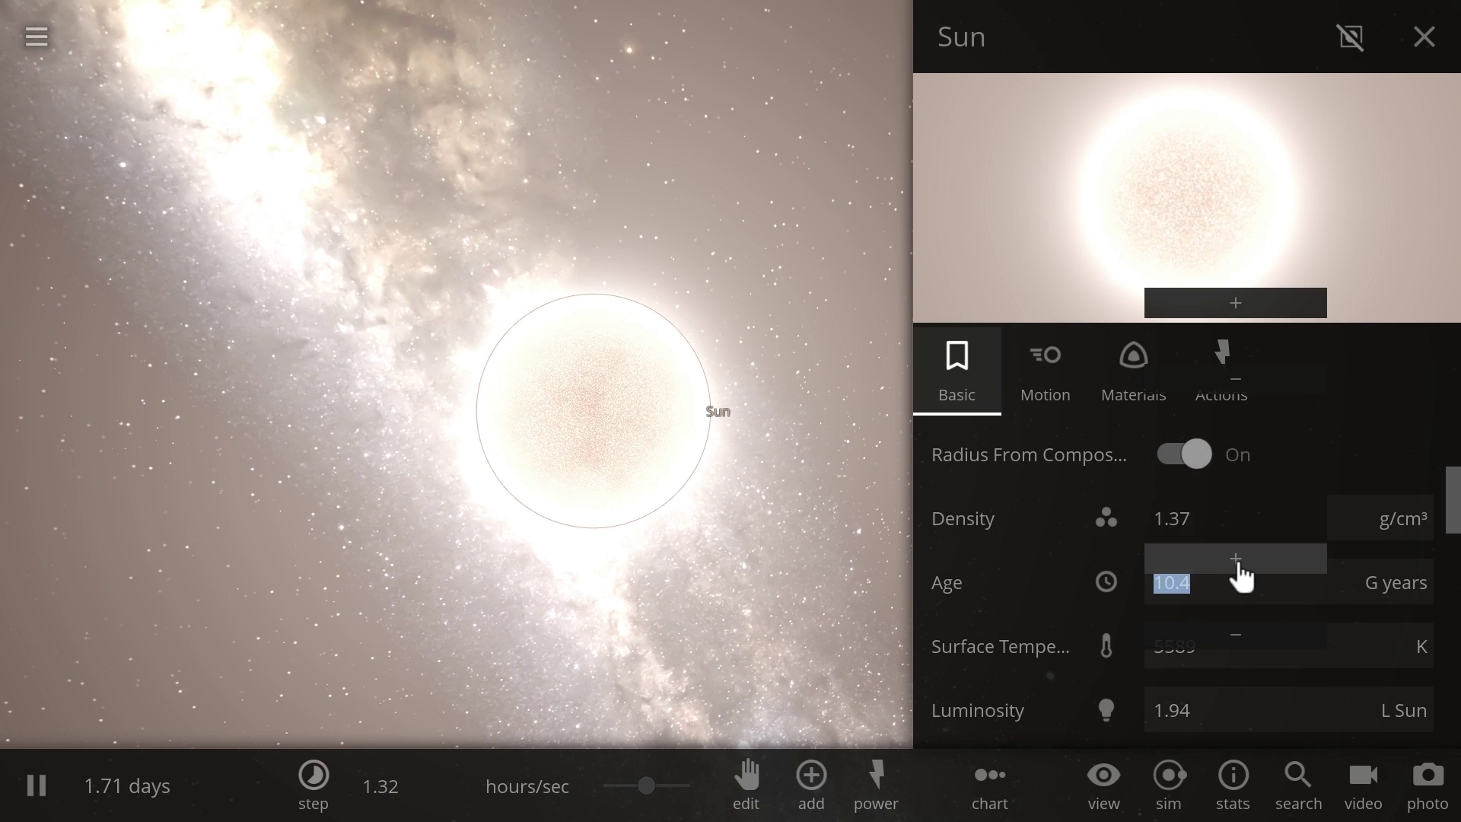
left_click(1182, 439)
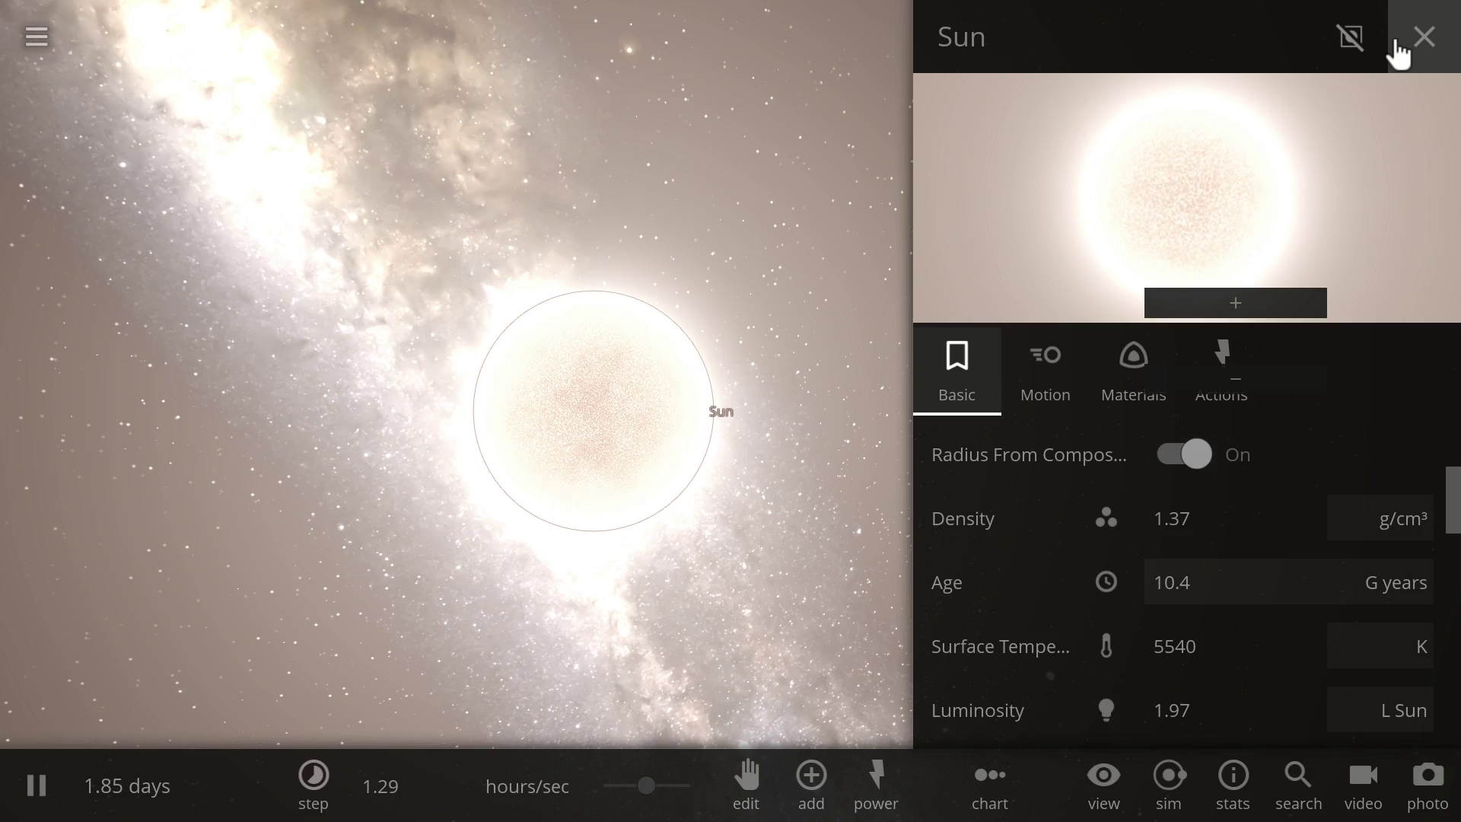
left_click(1423, 37)
Enlarge the Sun's radius step by step toward about 0.93 AU
left_click(33, 38)
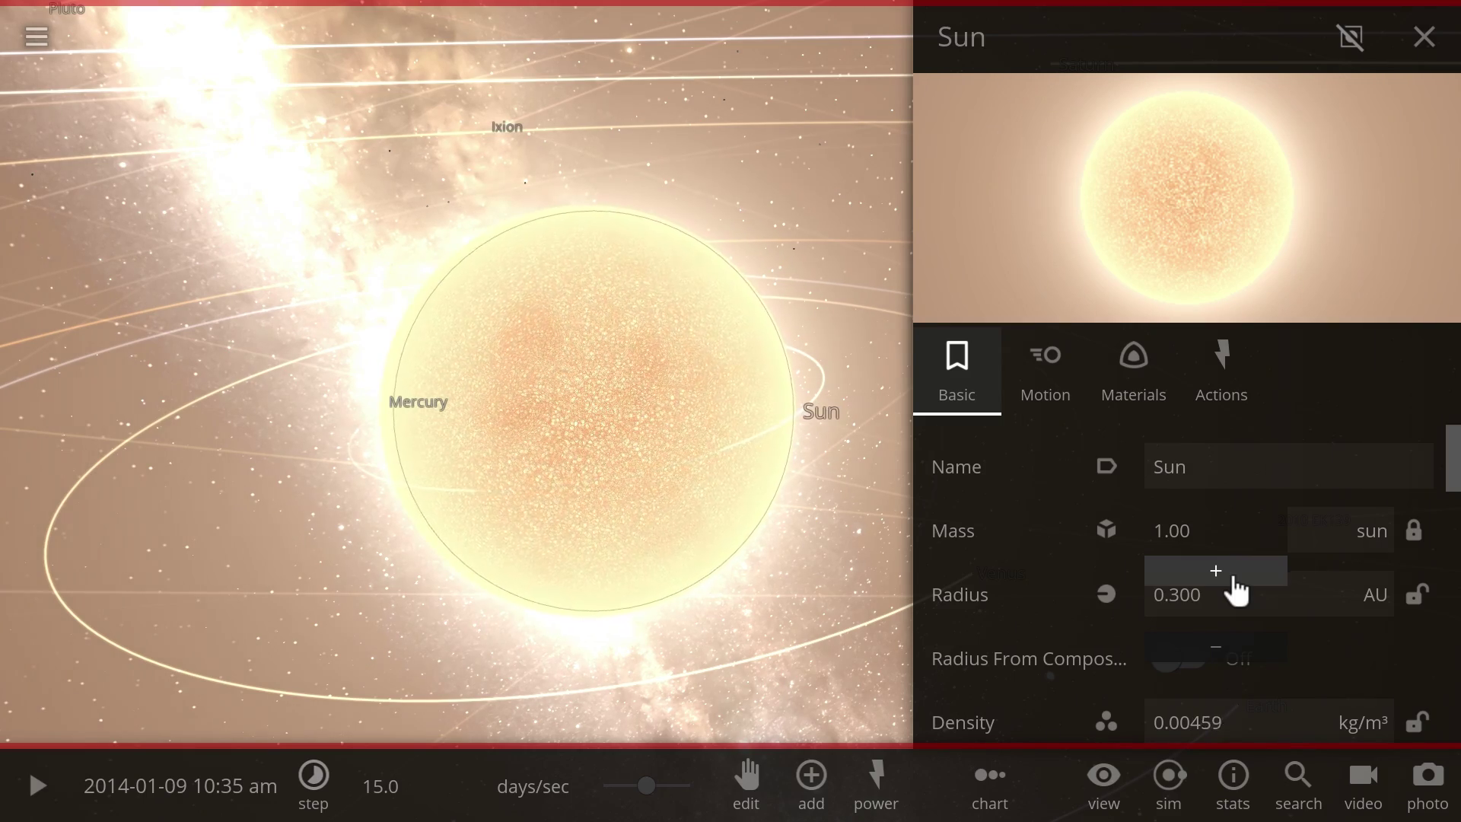
left_click(1232, 578)
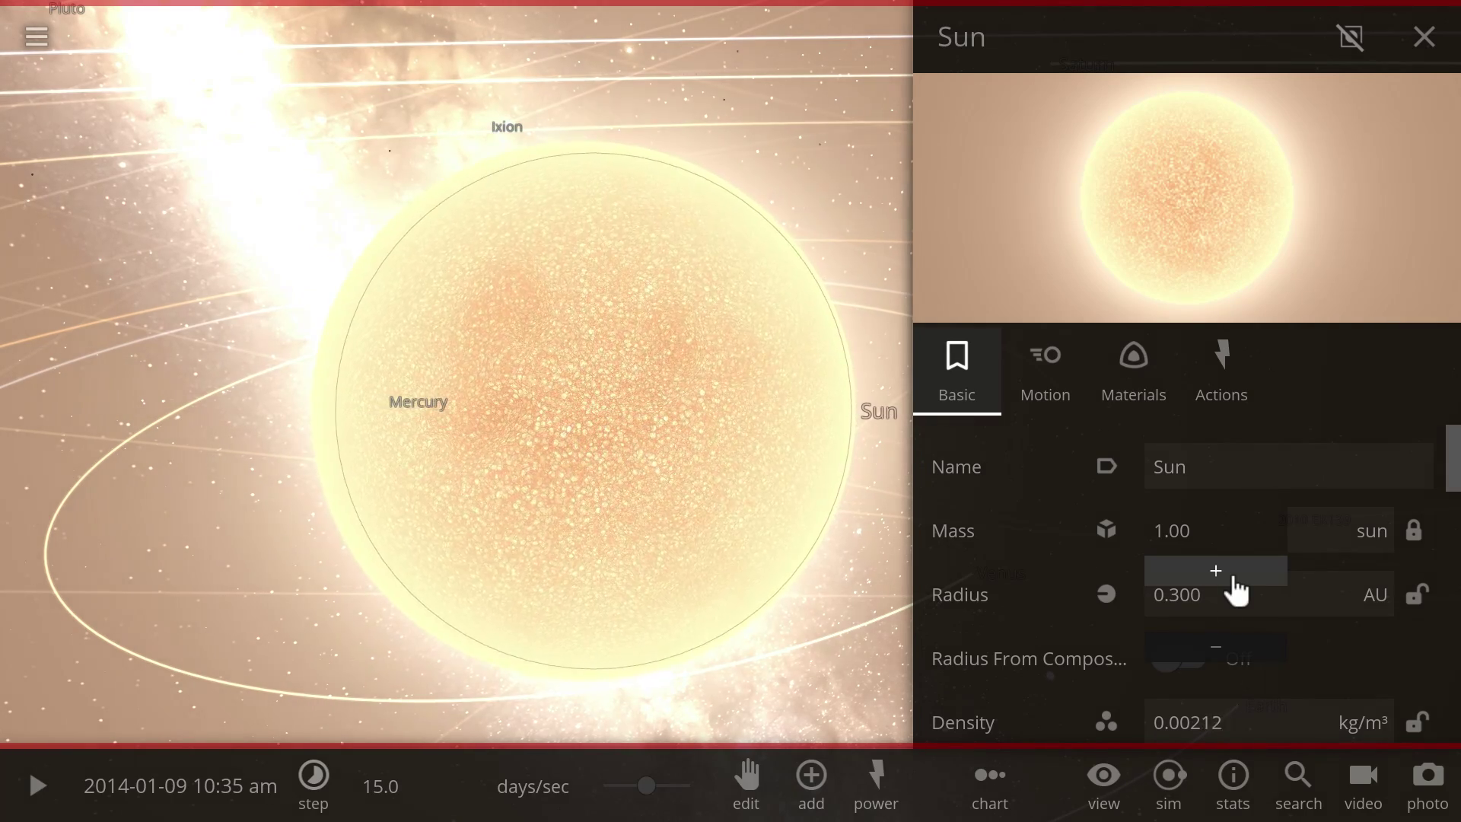
scroll(686, 528, "down", 5)
left_click(1216, 572)
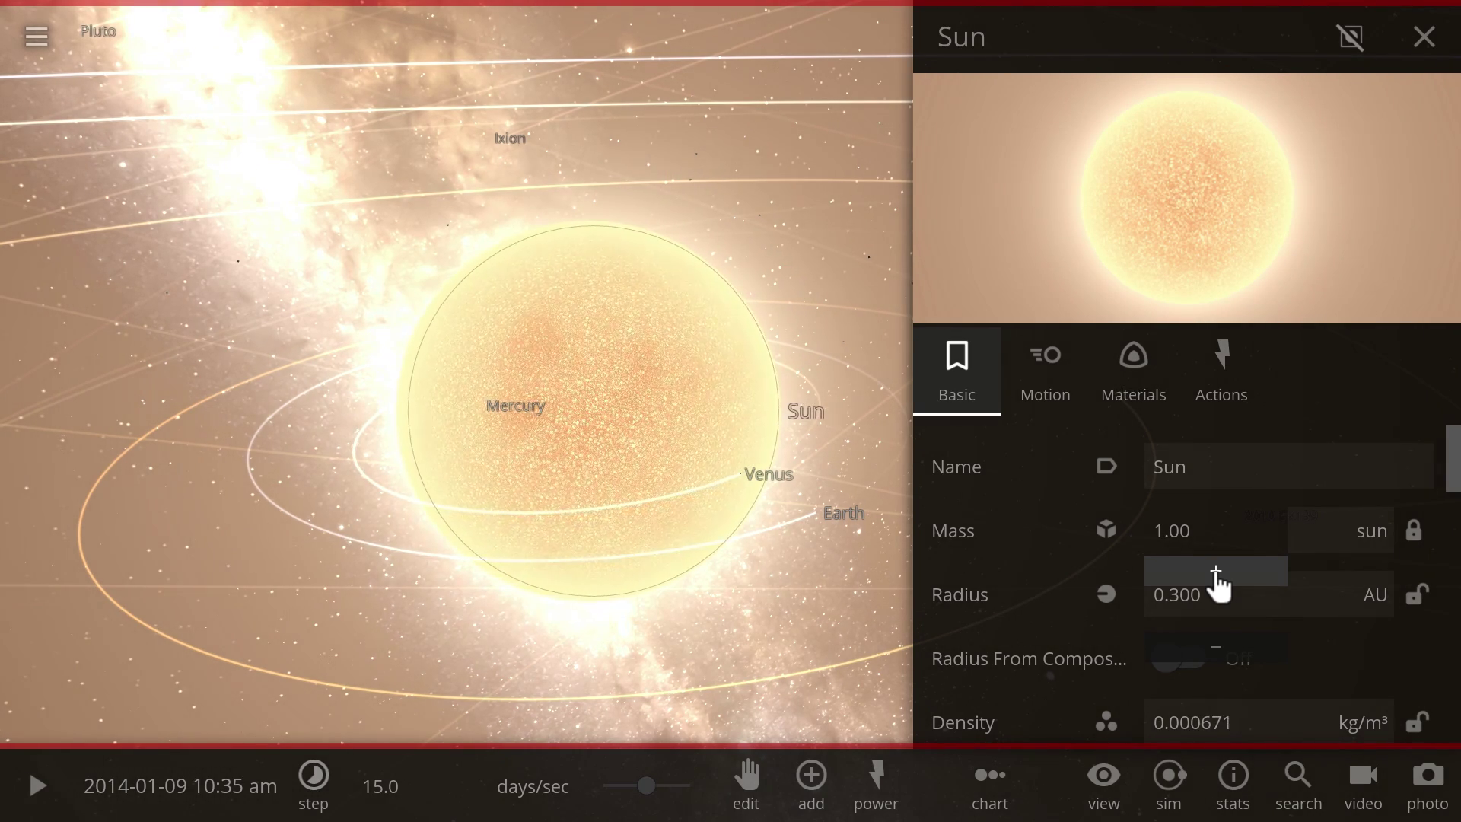
left_click(1216, 571)
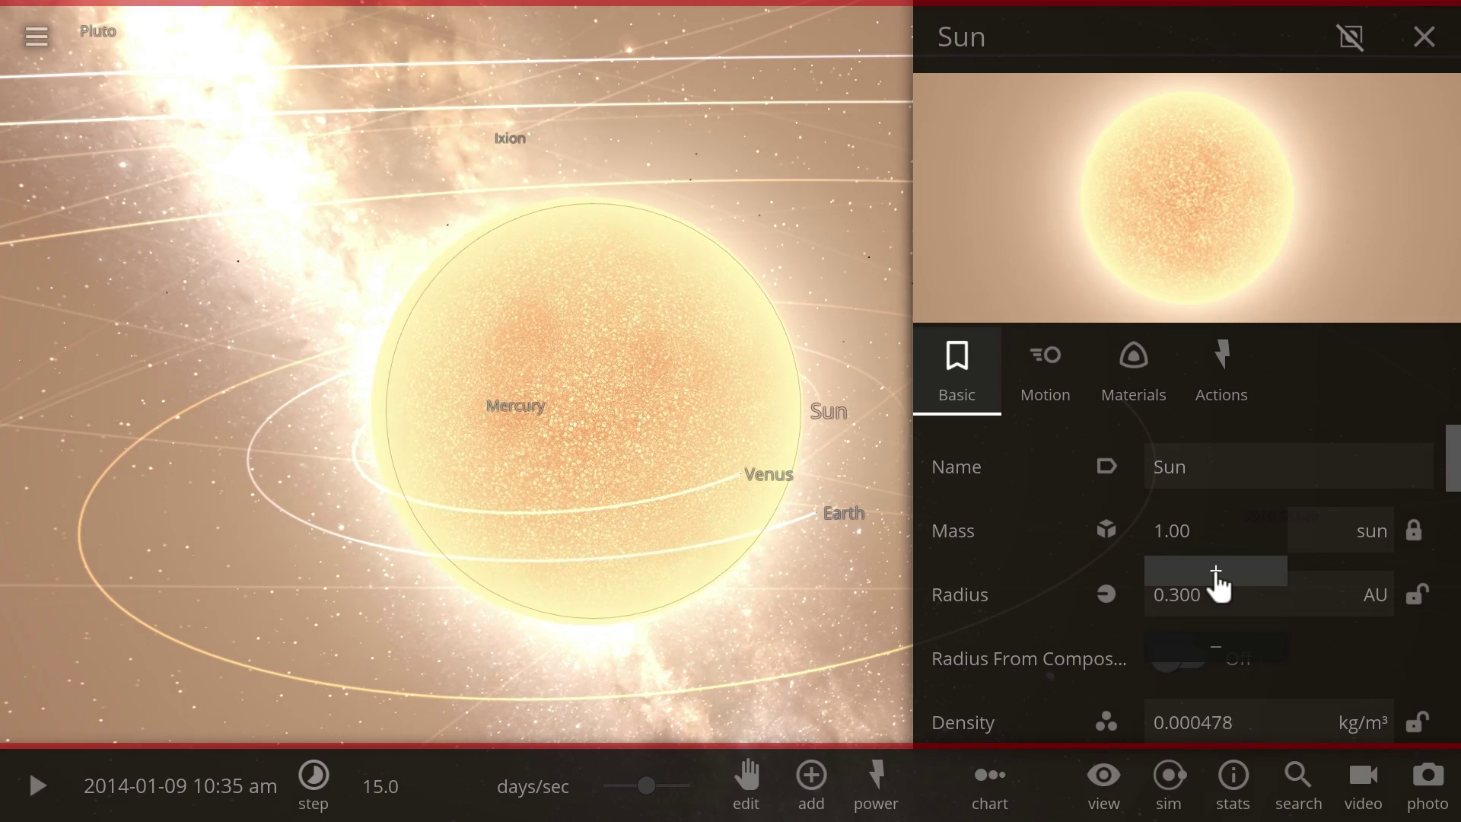
left_click(1216, 571)
left_click(1216, 570)
left_click(1216, 571)
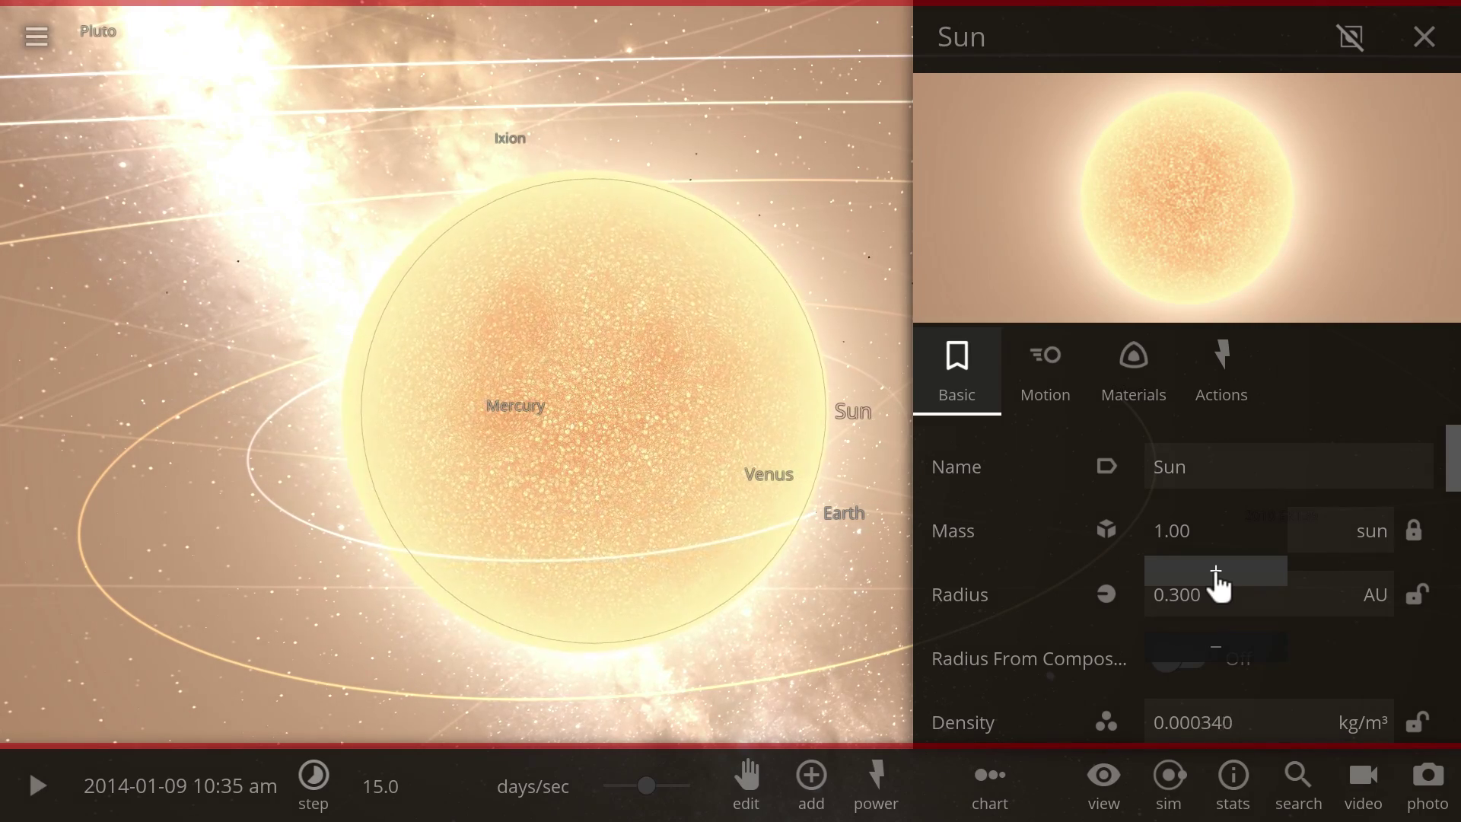
left_click(1216, 571)
left_click(1216, 570)
left_click(1215, 571)
left_click(1216, 570)
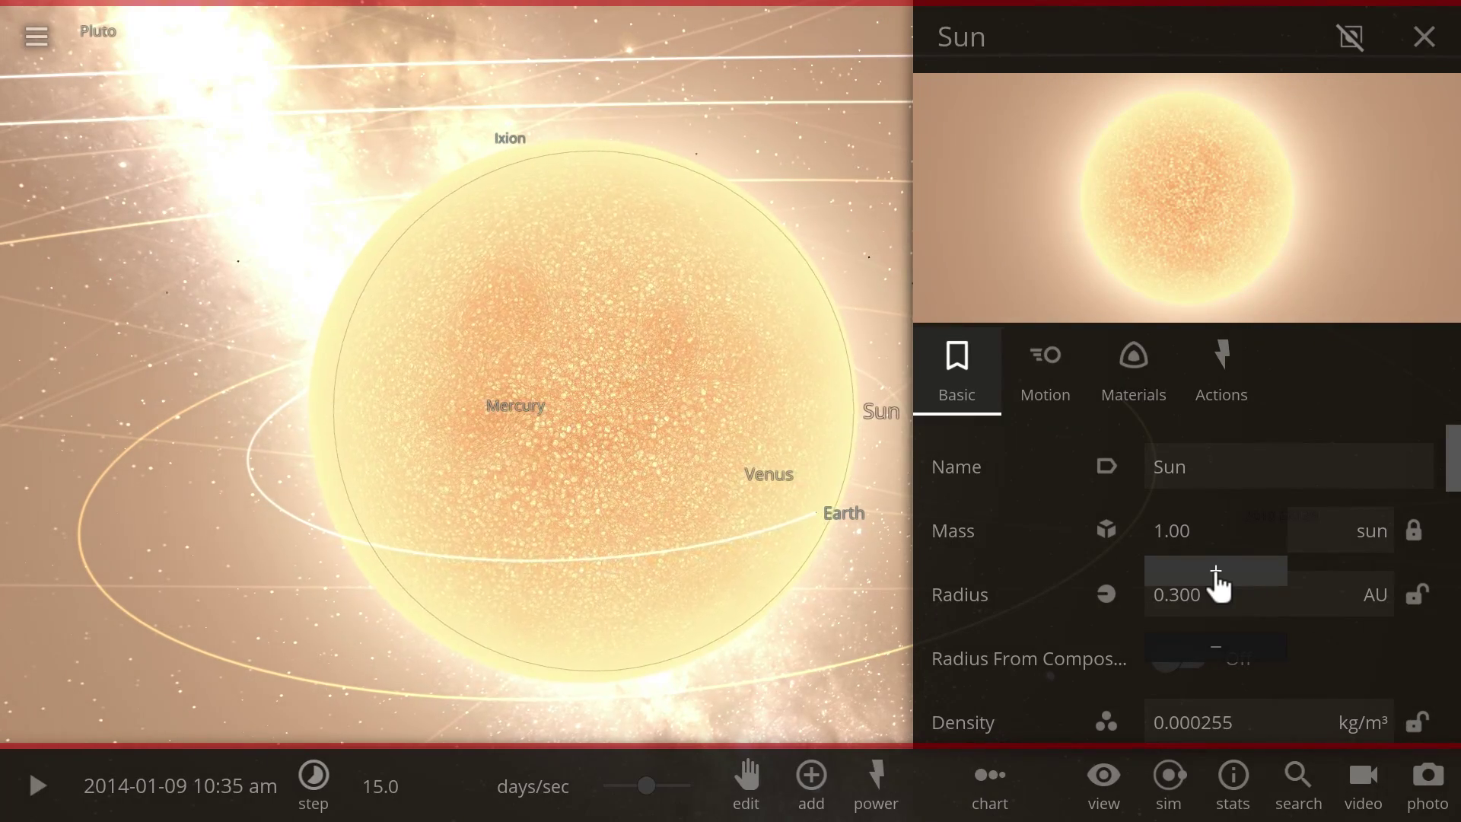
left_click(1216, 582)
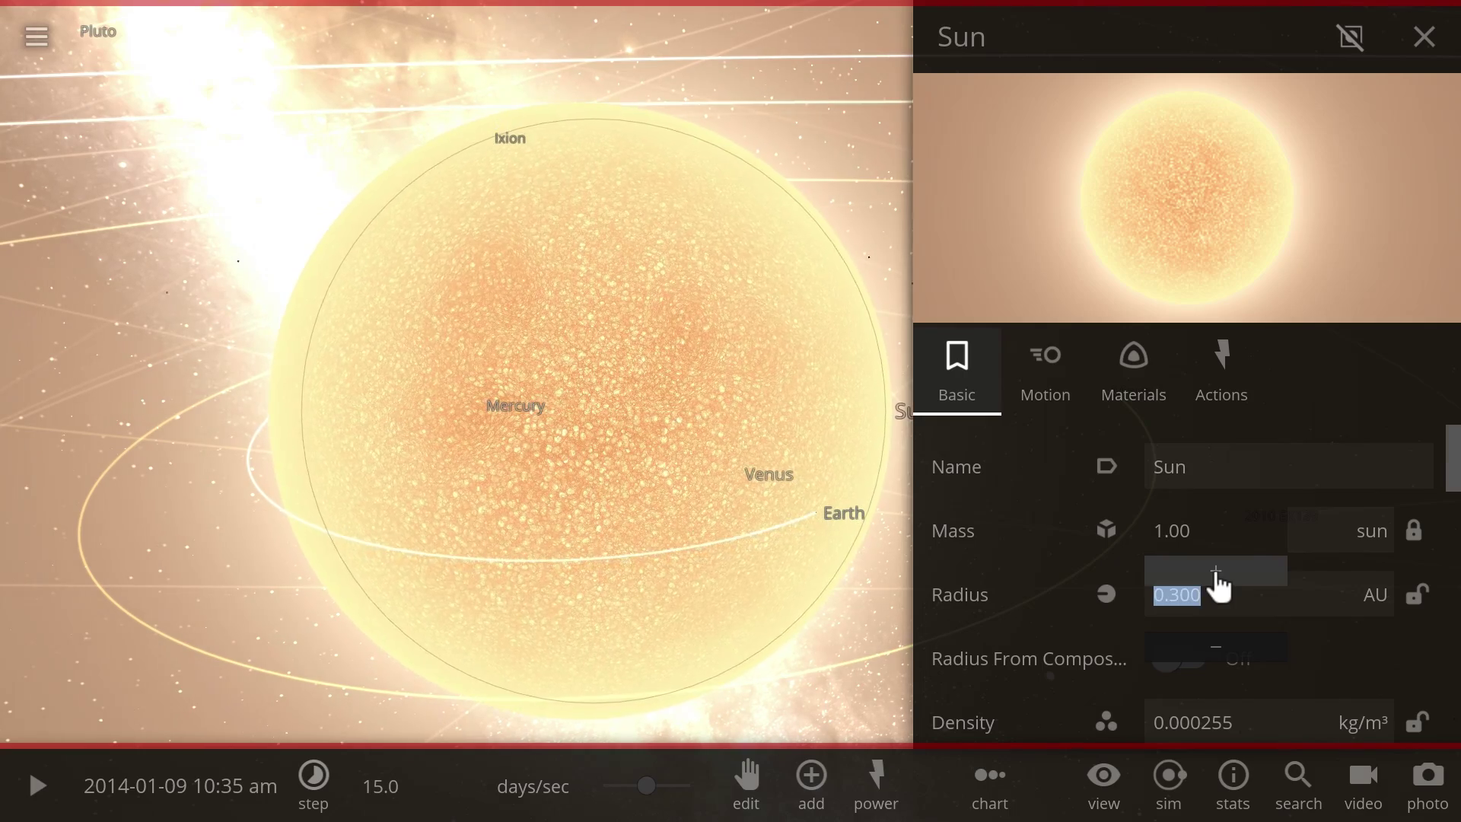
right_click_drag(683, 546, 813, 529)
scroll(813, 529, "down", 4)
scroll(1223, 581, "down", 3)
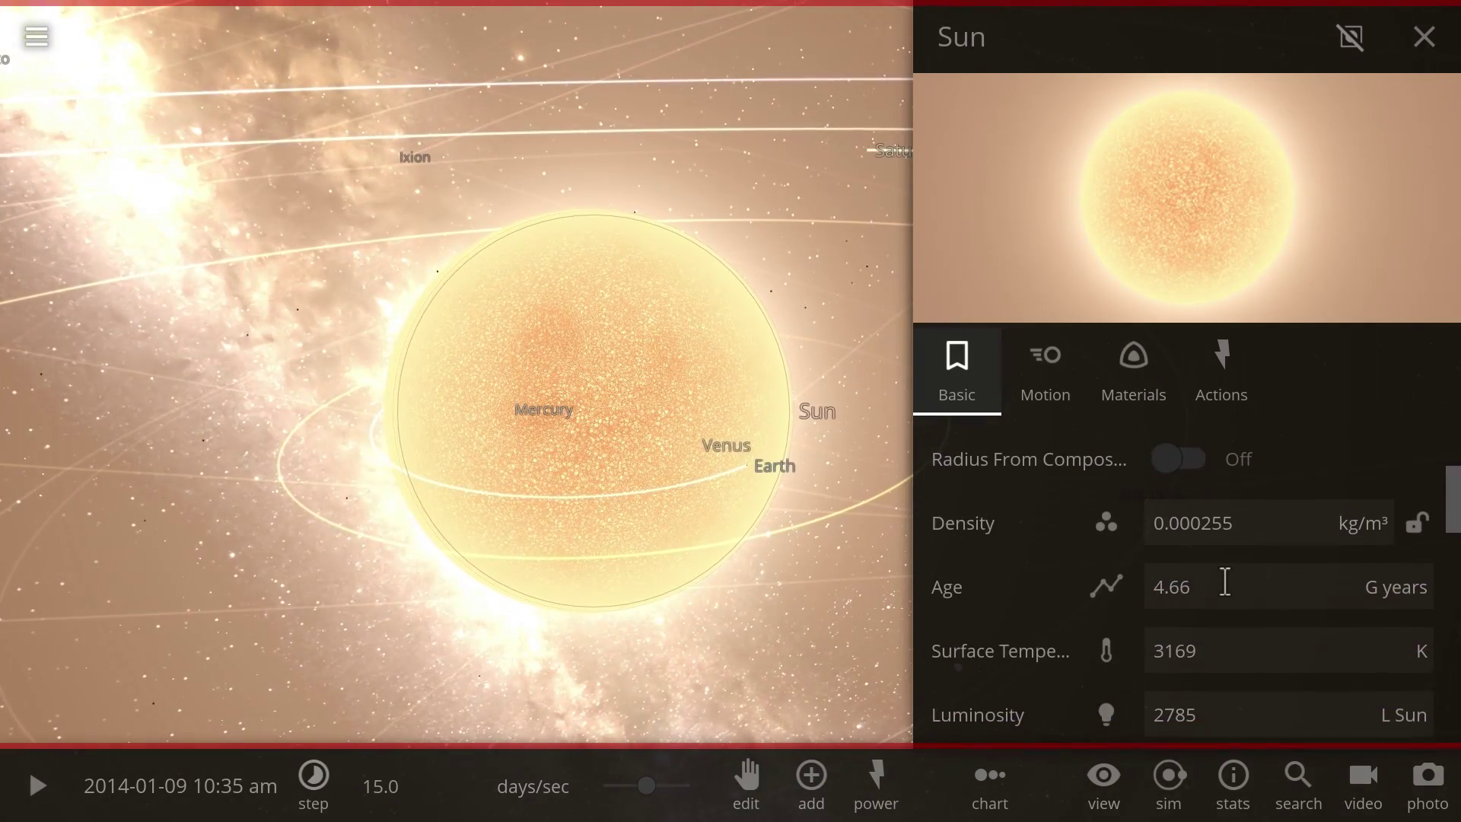
Lower the Sun's surface temperature, nudge its radius slightly larger, and close the panel
left_click(1222, 643)
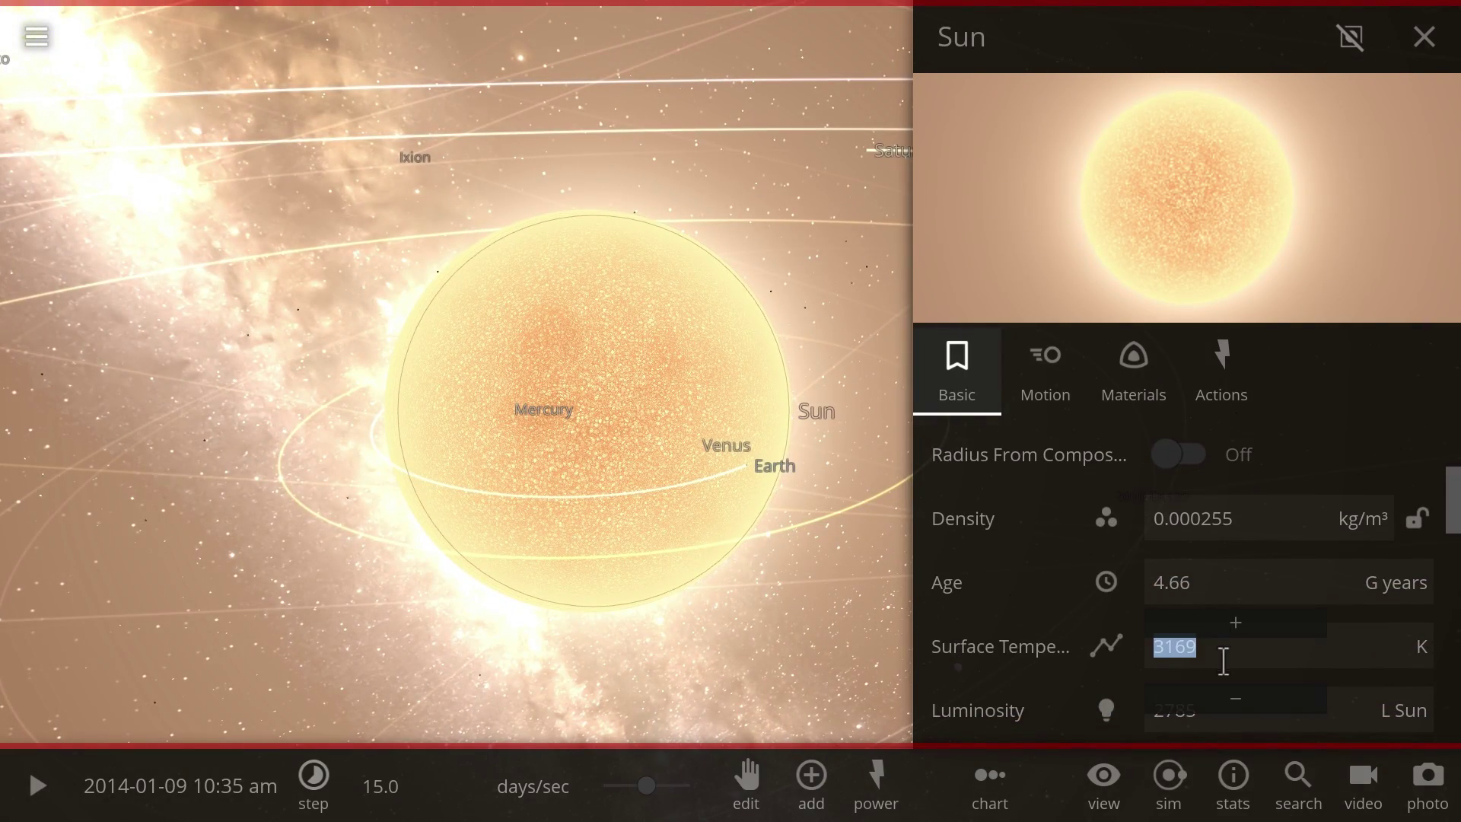
left_click(1232, 699)
left_click(1234, 700)
scroll(1234, 685, "up", 3)
left_click(1233, 590)
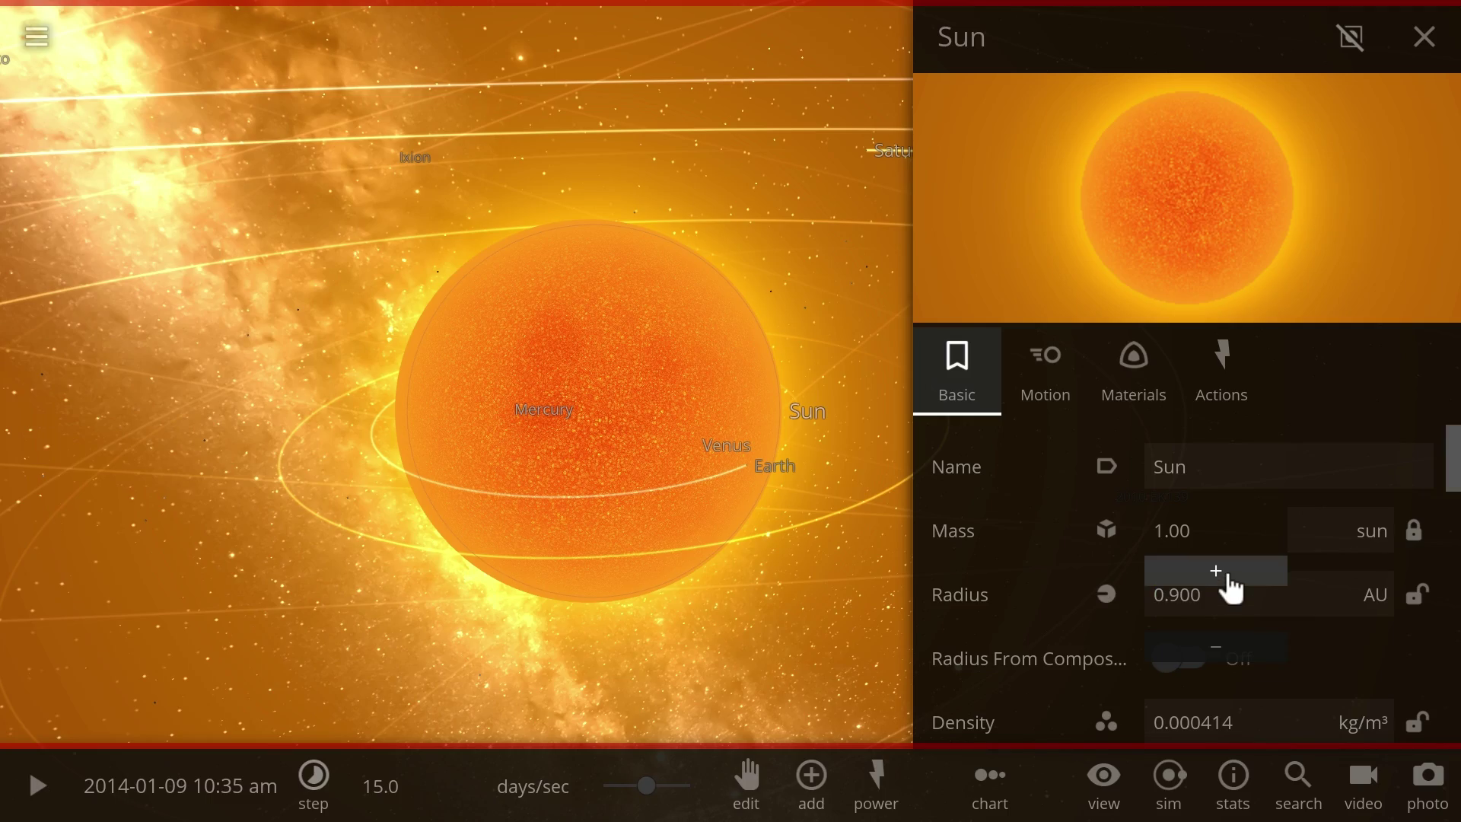
left_click(1226, 576)
right_click_drag(736, 521, 754, 504)
left_click(1421, 38)
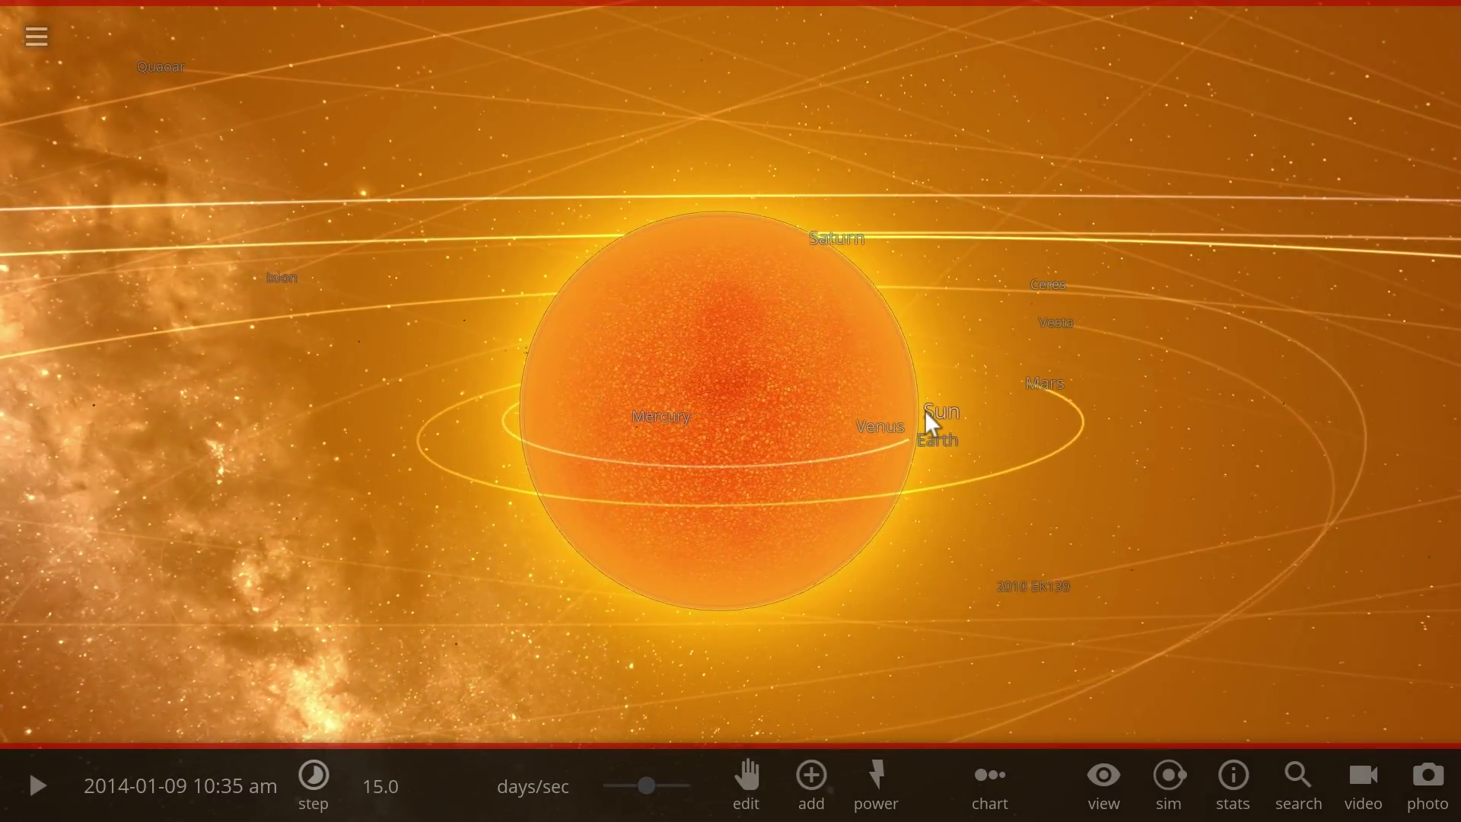
Slow the simulation to about 2.2 days per second, pause, and view the Sun's quick info
scroll(924, 410, "up", 3)
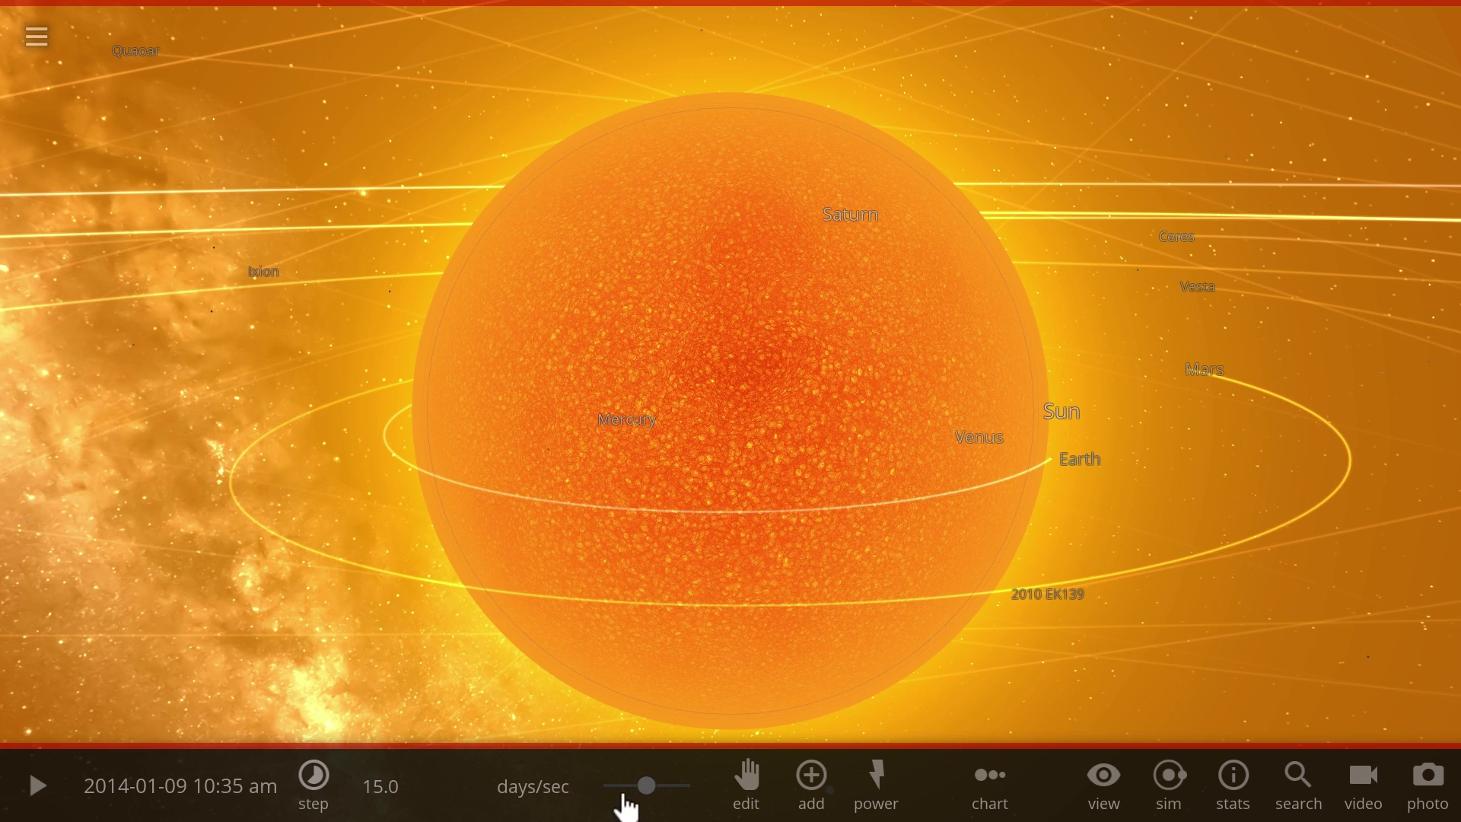
left_click_drag(628, 808, 625, 809)
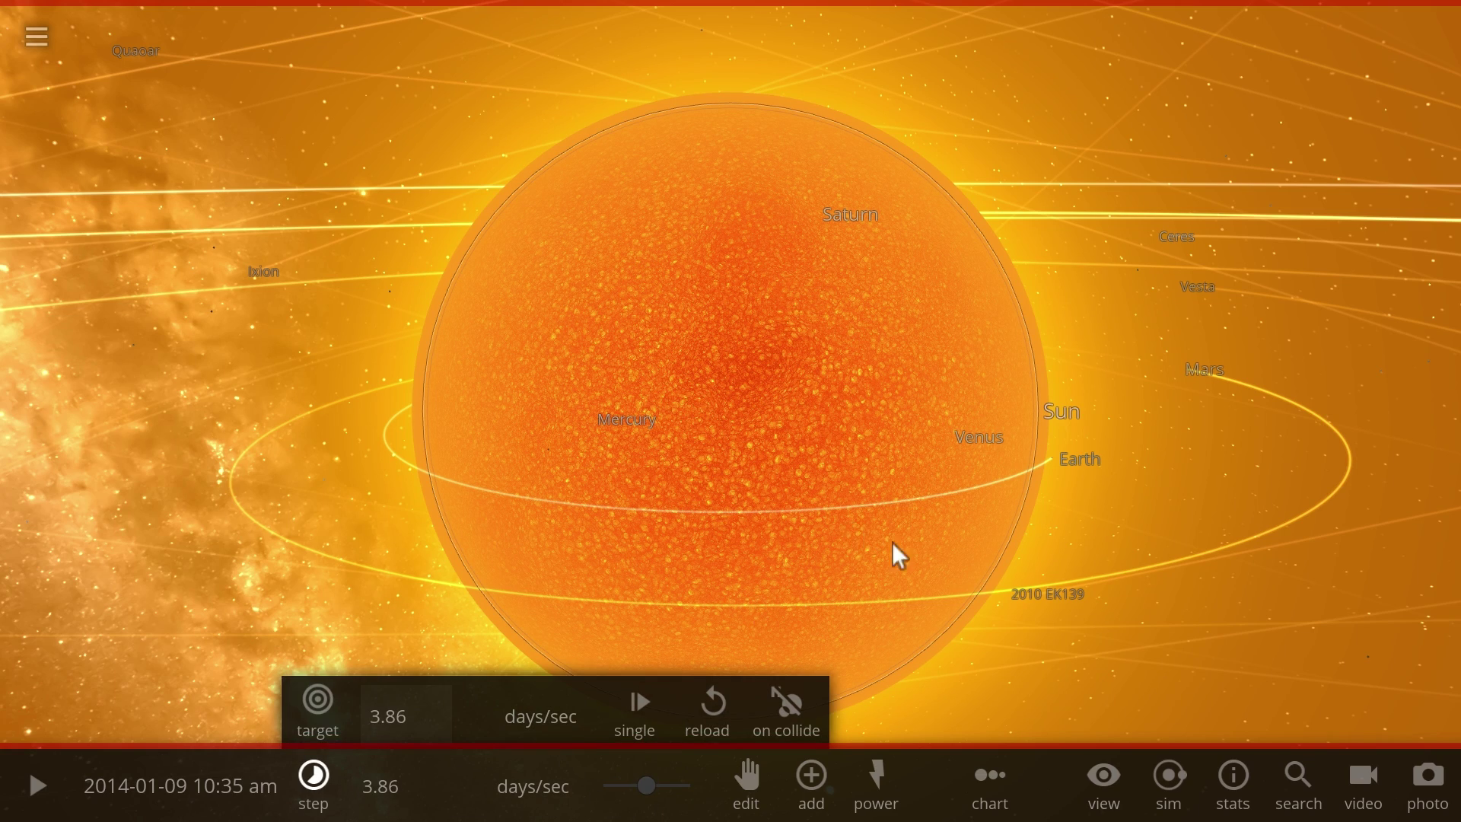
right_click_drag(892, 542, 960, 577)
key("space")
key("space")
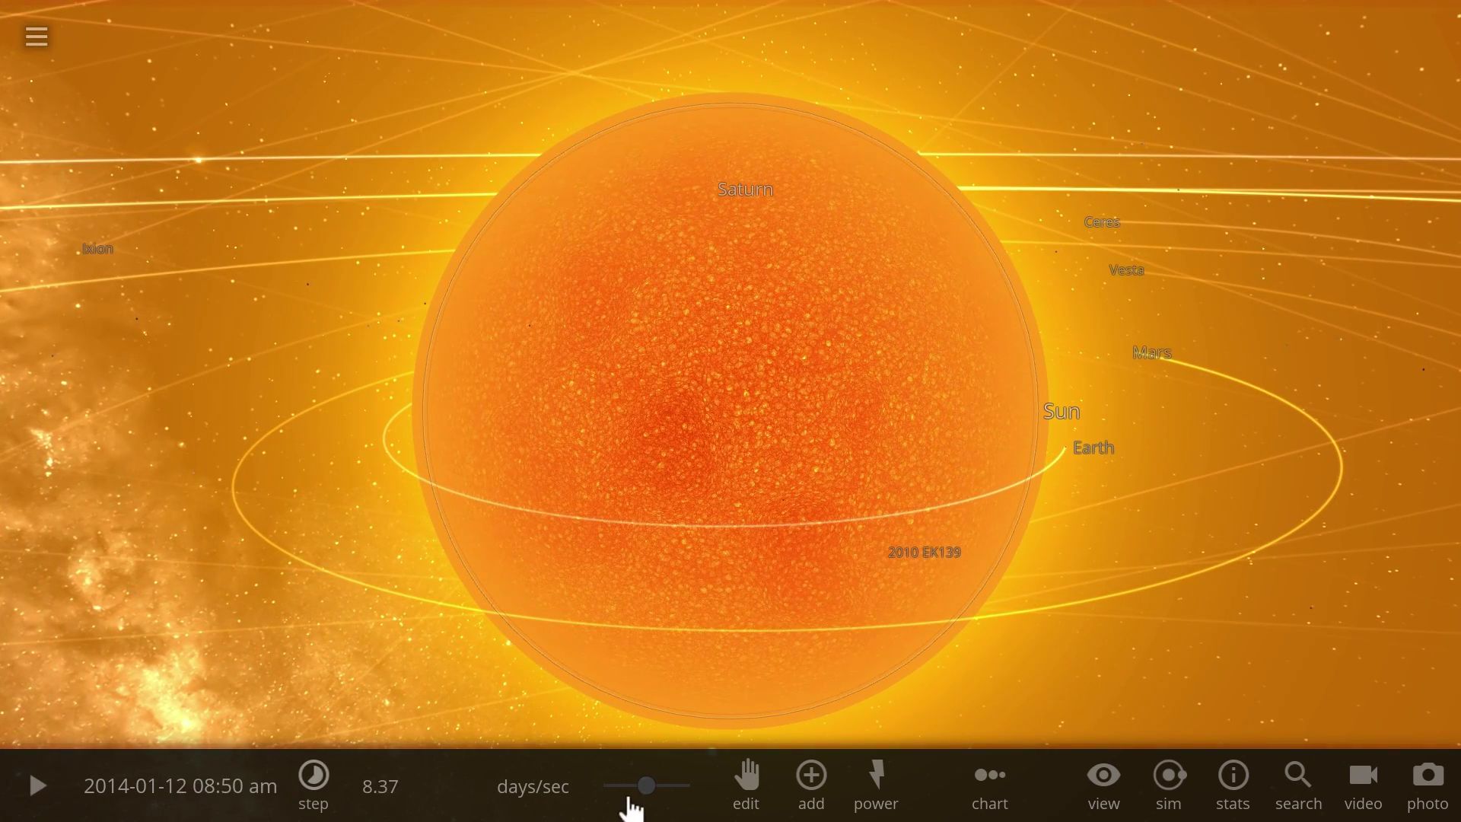
mouse_move(632, 801)
left_mouse_down()
mouse_move(647, 790)
mouse_move(620, 797)
left_mouse_up()
key("space")
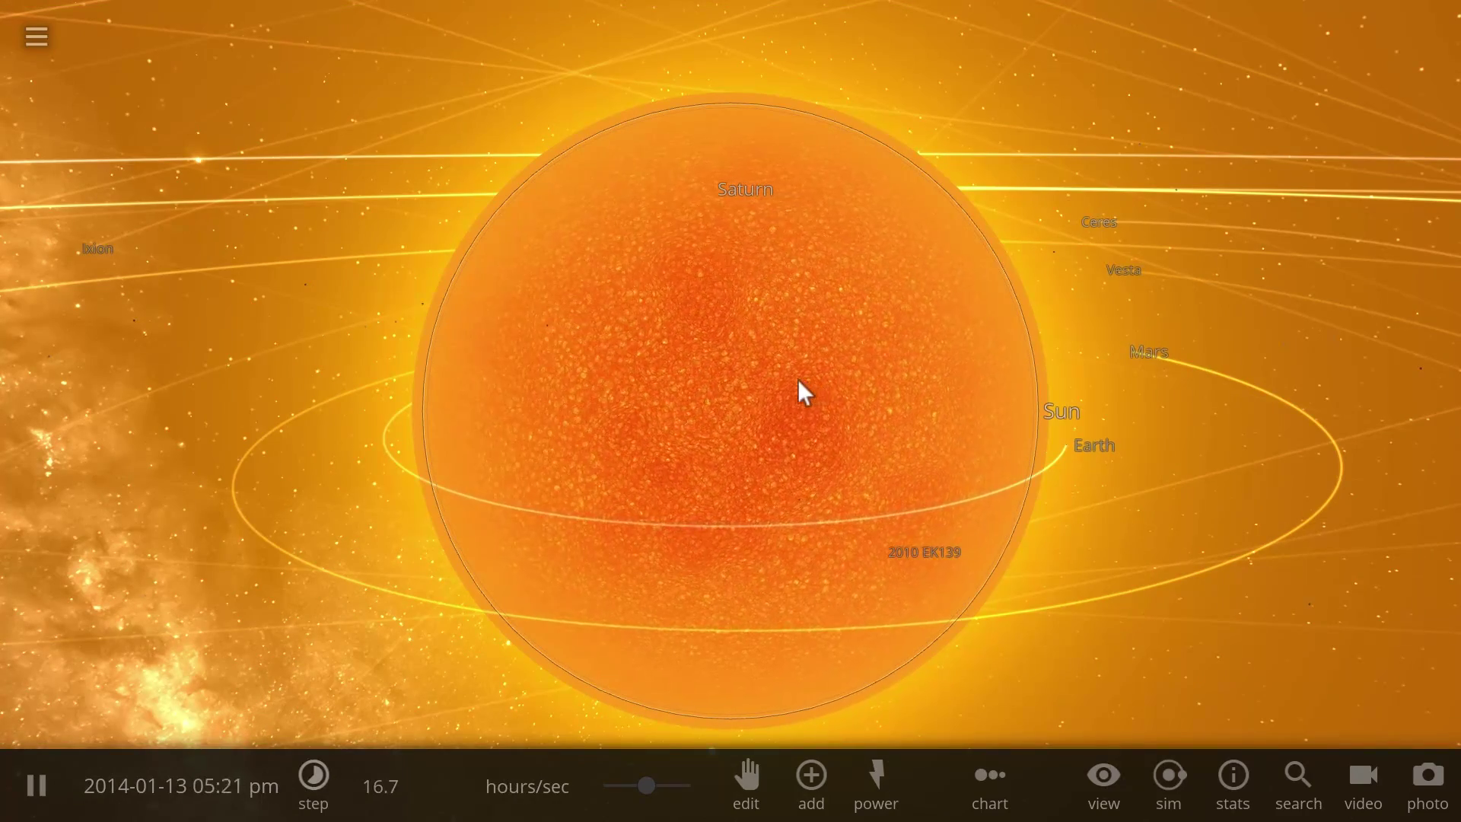
left_click(806, 398)
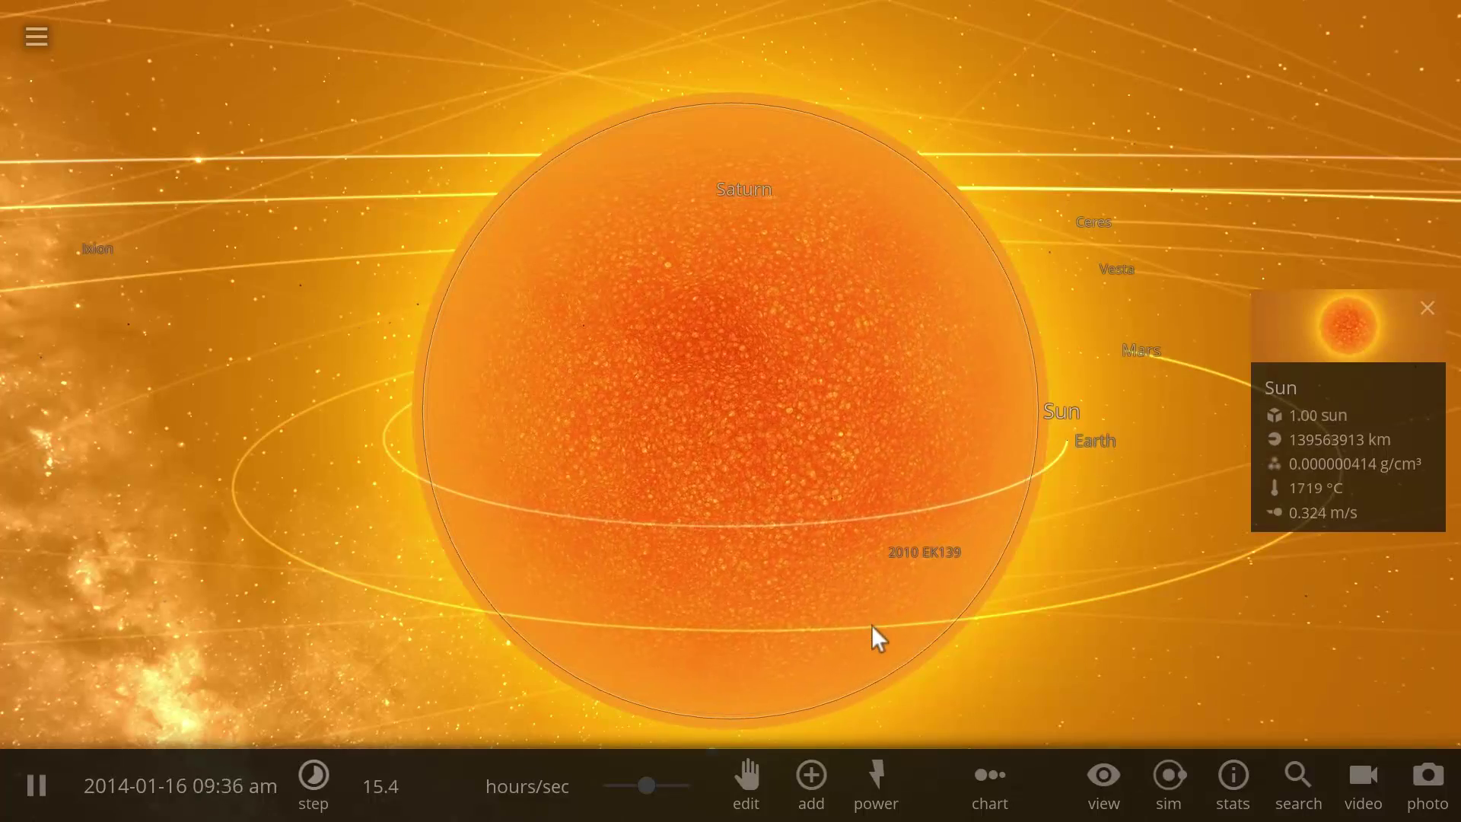
left_click(811, 780)
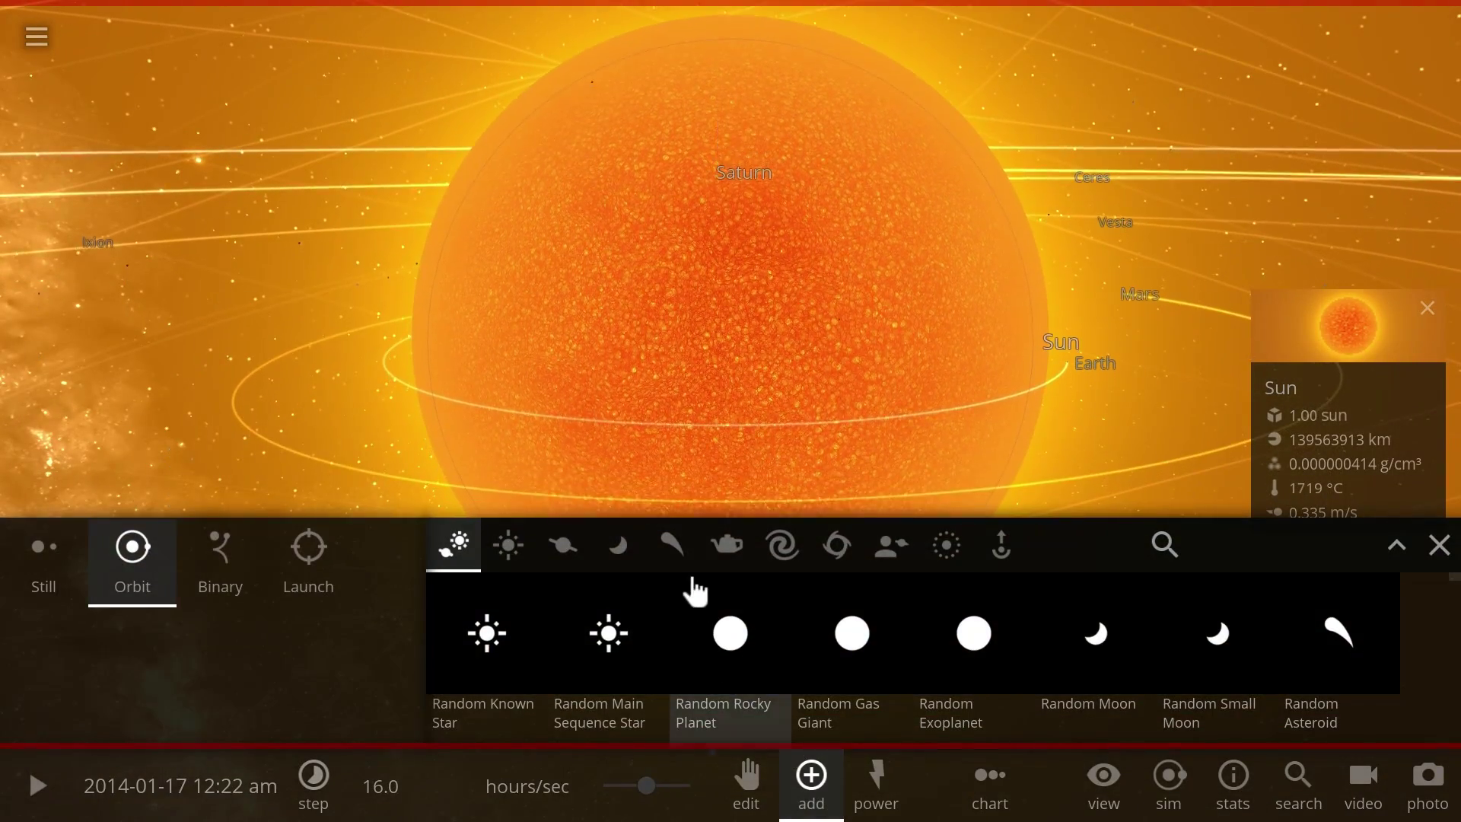
Add three more Saturn-preset dust rings (2500 particles, 1000 kg) around the swollen Sun
left_click(946, 545)
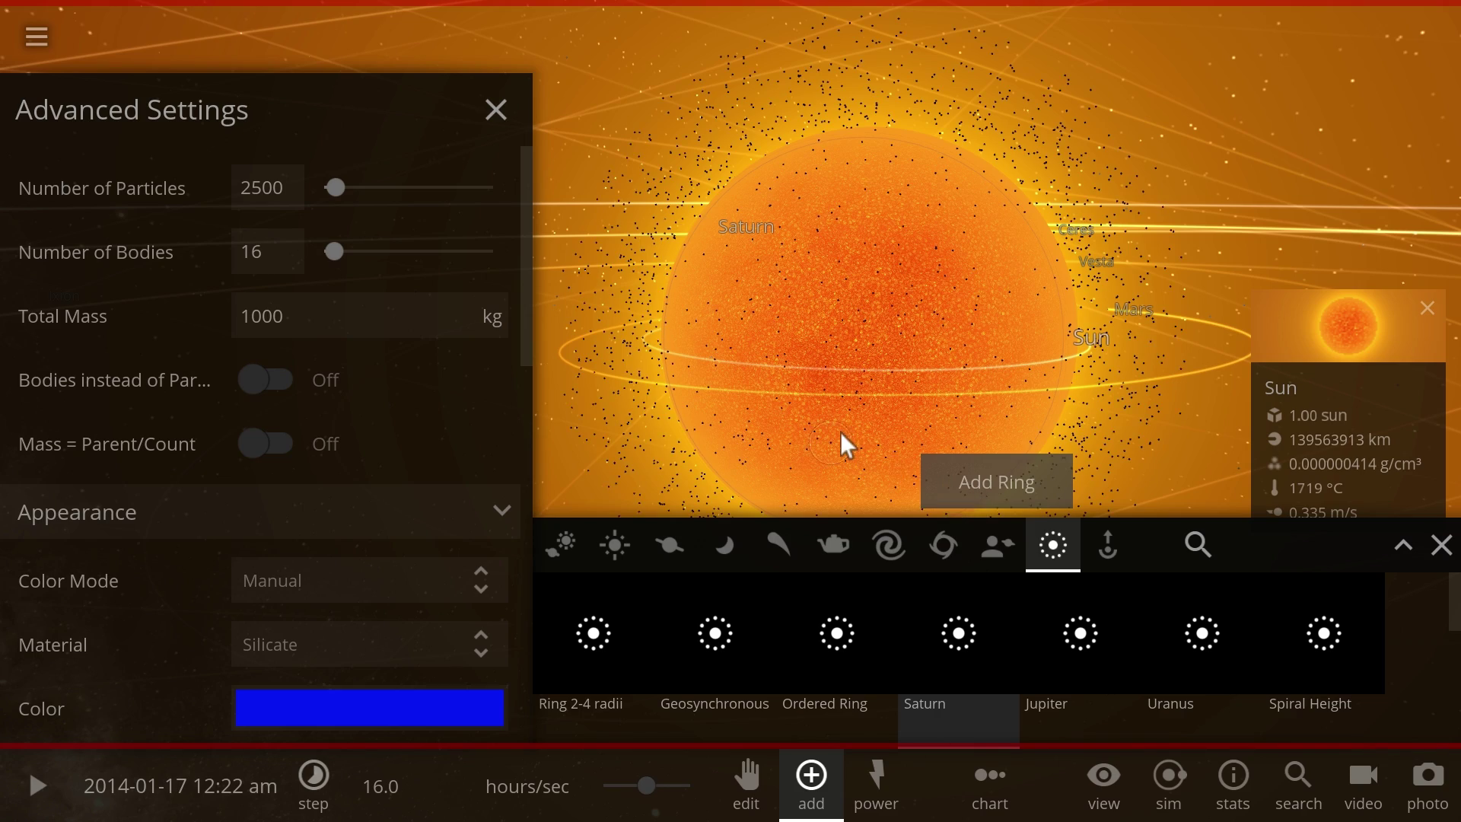
left_click(966, 496)
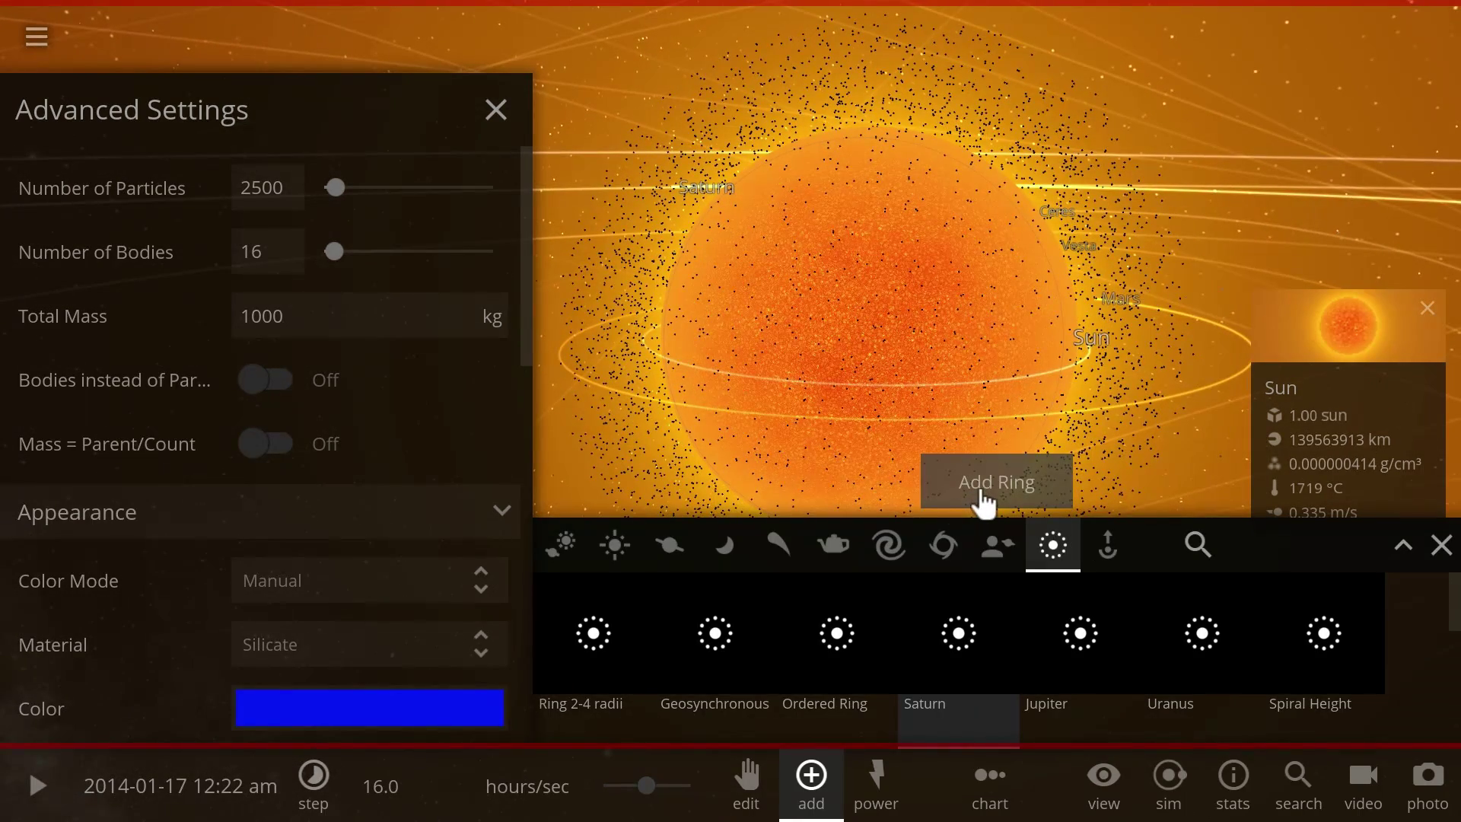
left_click(982, 499)
left_click(980, 497)
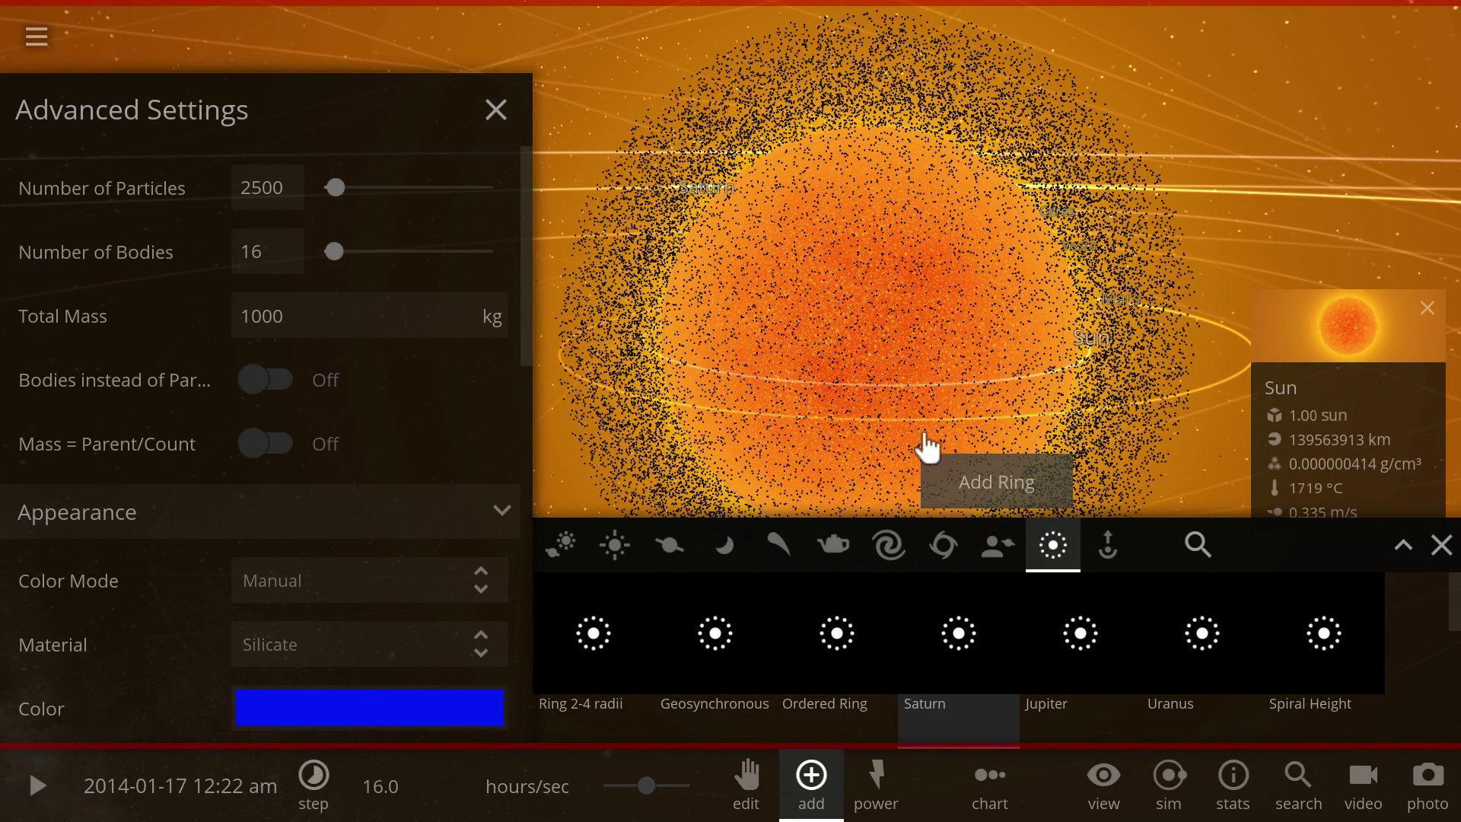
left_click(496, 114)
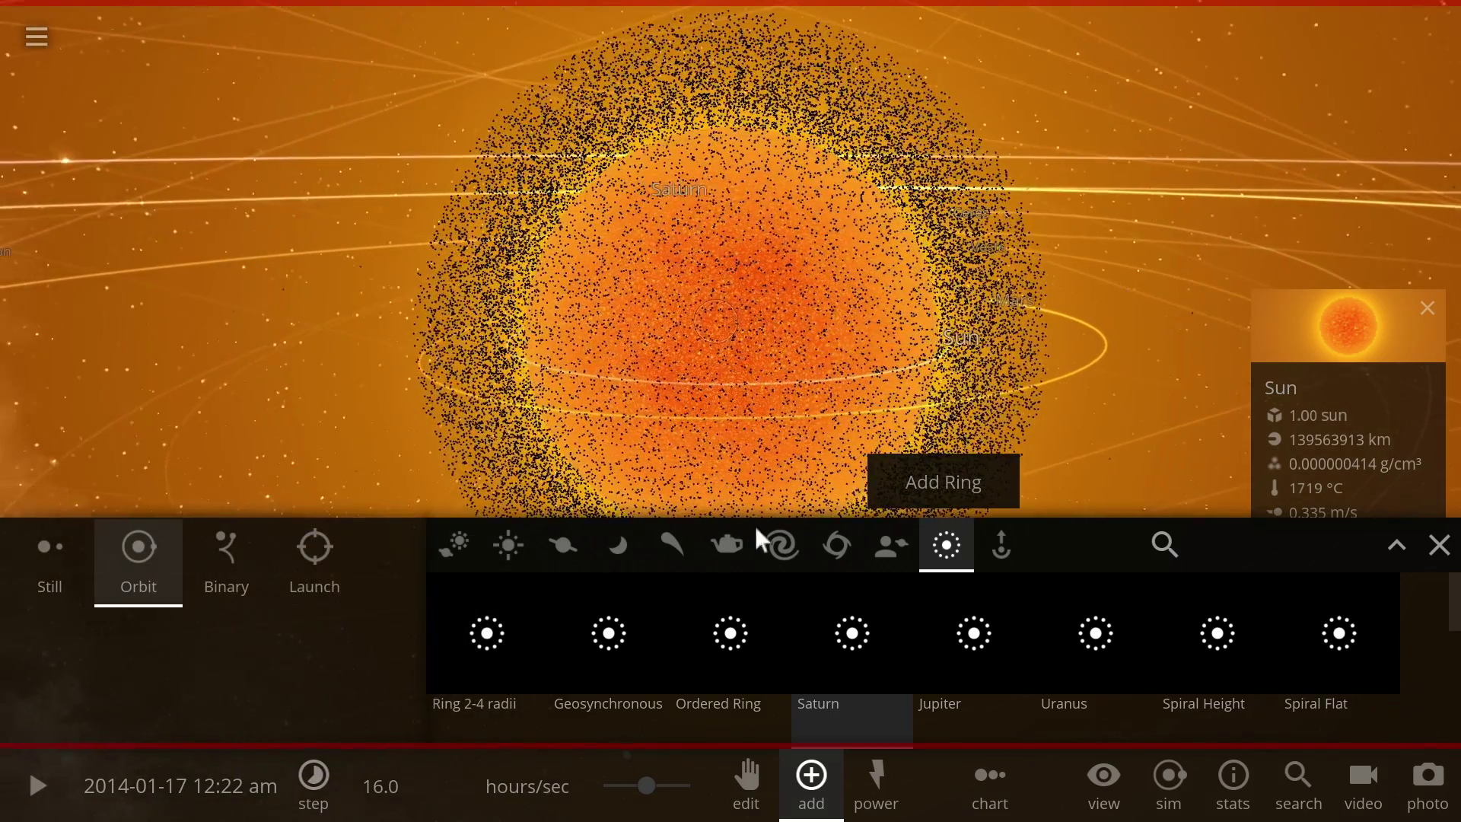
Close the add panel, slow the time speed and start the simulation running
left_click(781, 792)
left_click_drag(648, 787, 632, 807)
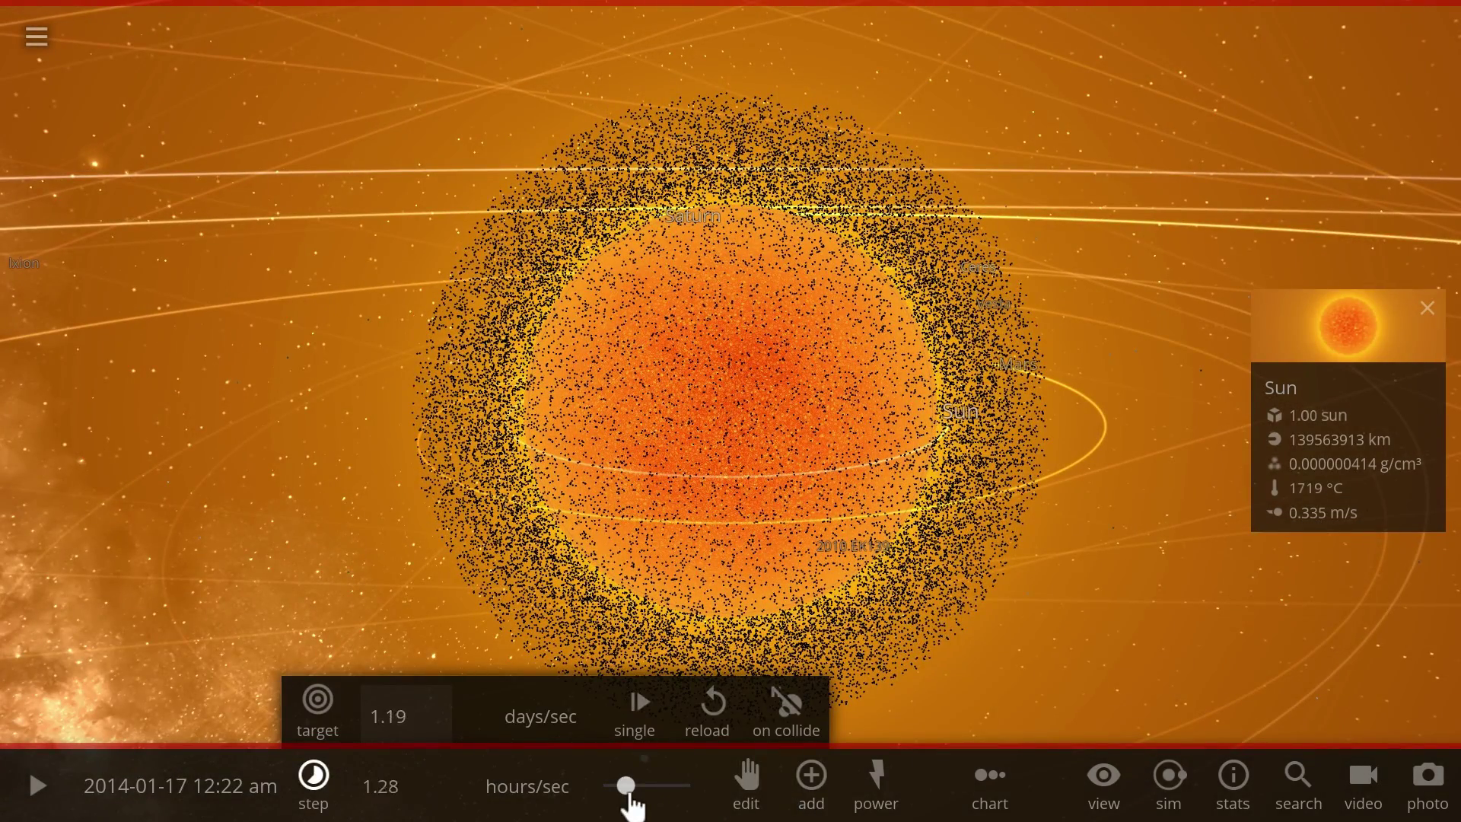
key("space")
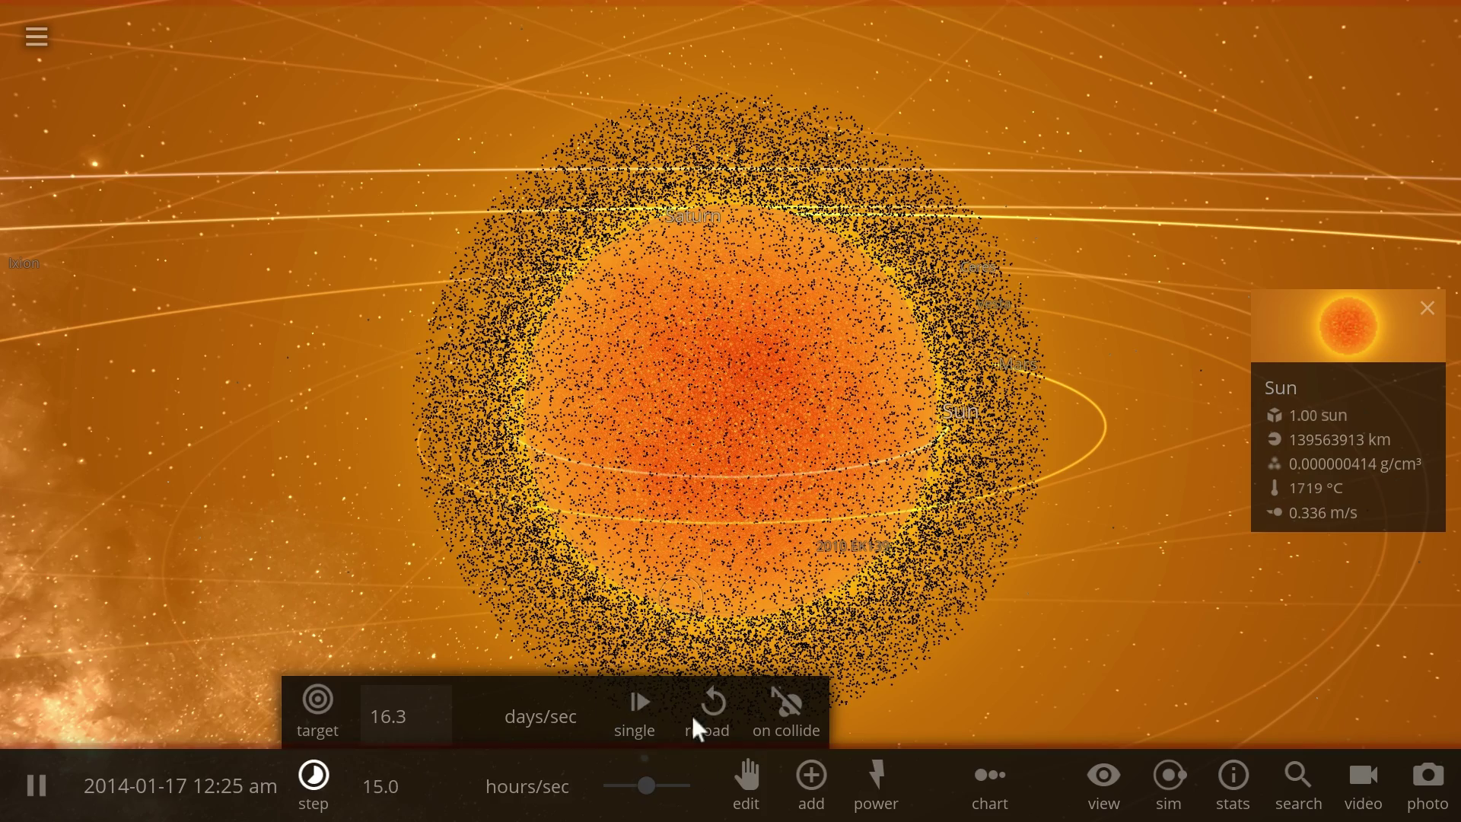
Lower the speed to 2.15 mins/sec and orbit the camera around the dust-wrapped Sun
right_click_drag(888, 618, 896, 602)
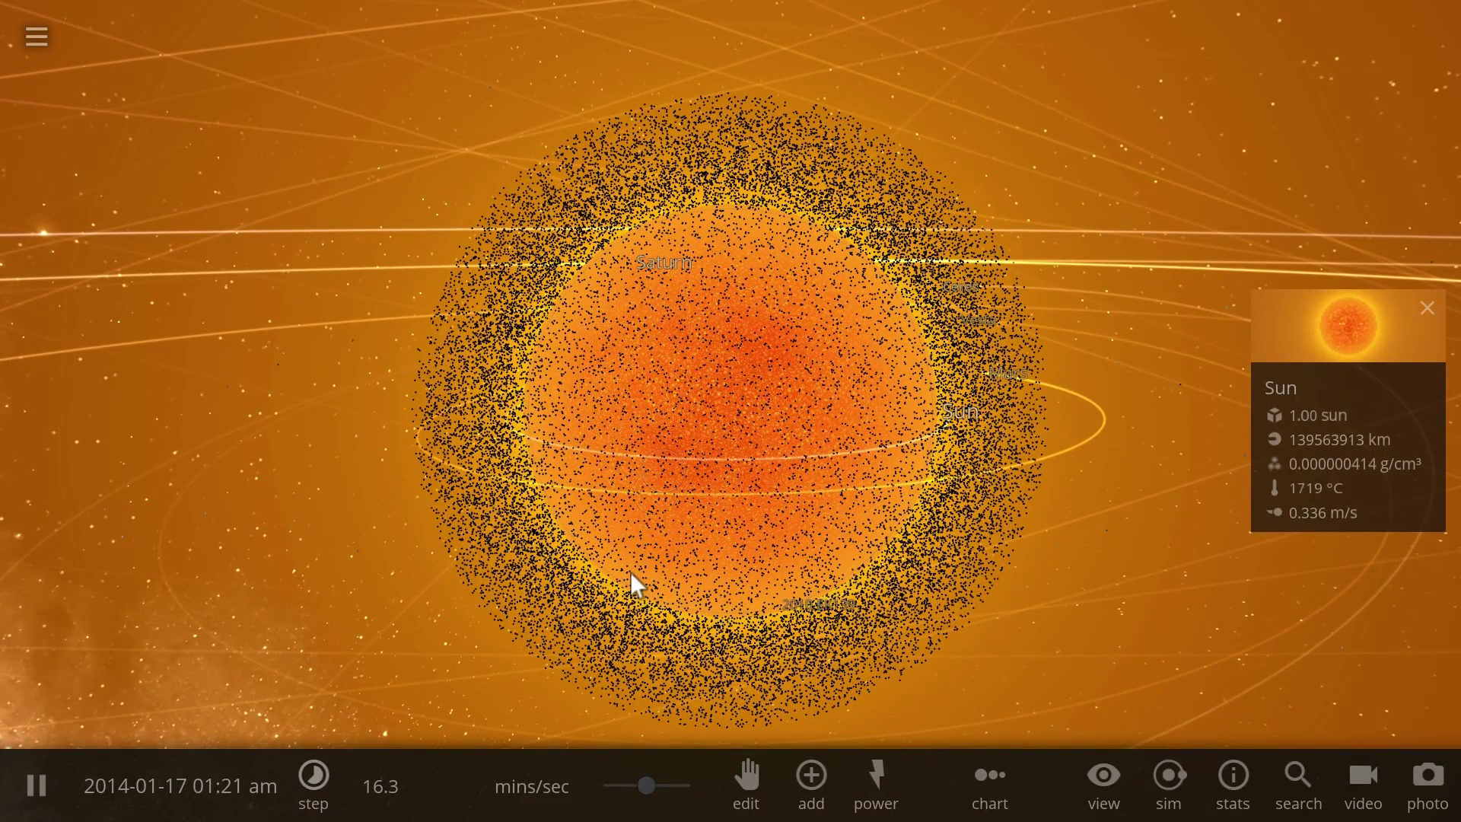
left_click(636, 792)
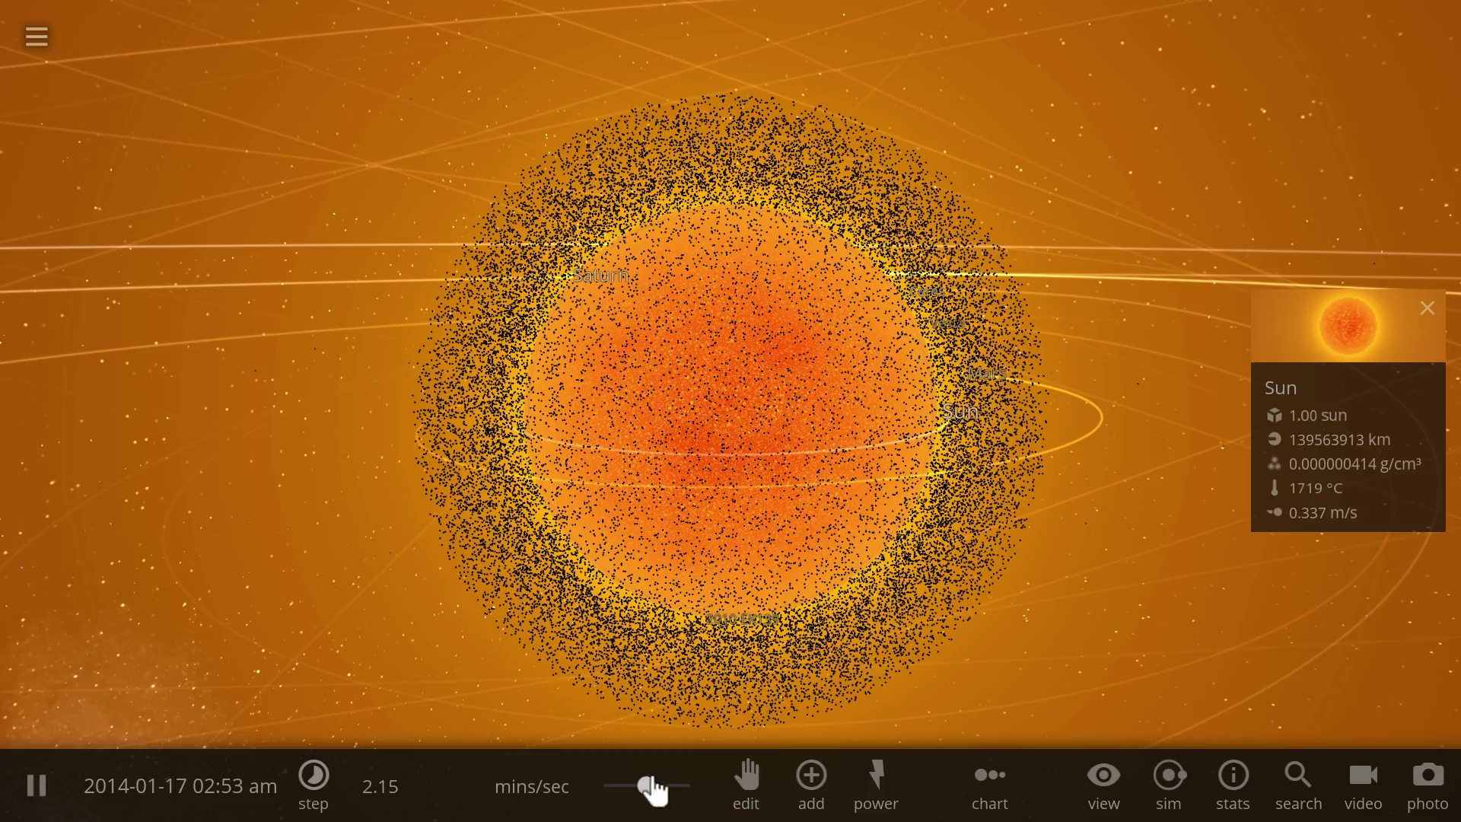
left_click_drag(676, 649, 936, 618)
scroll(955, 613, "down", 3)
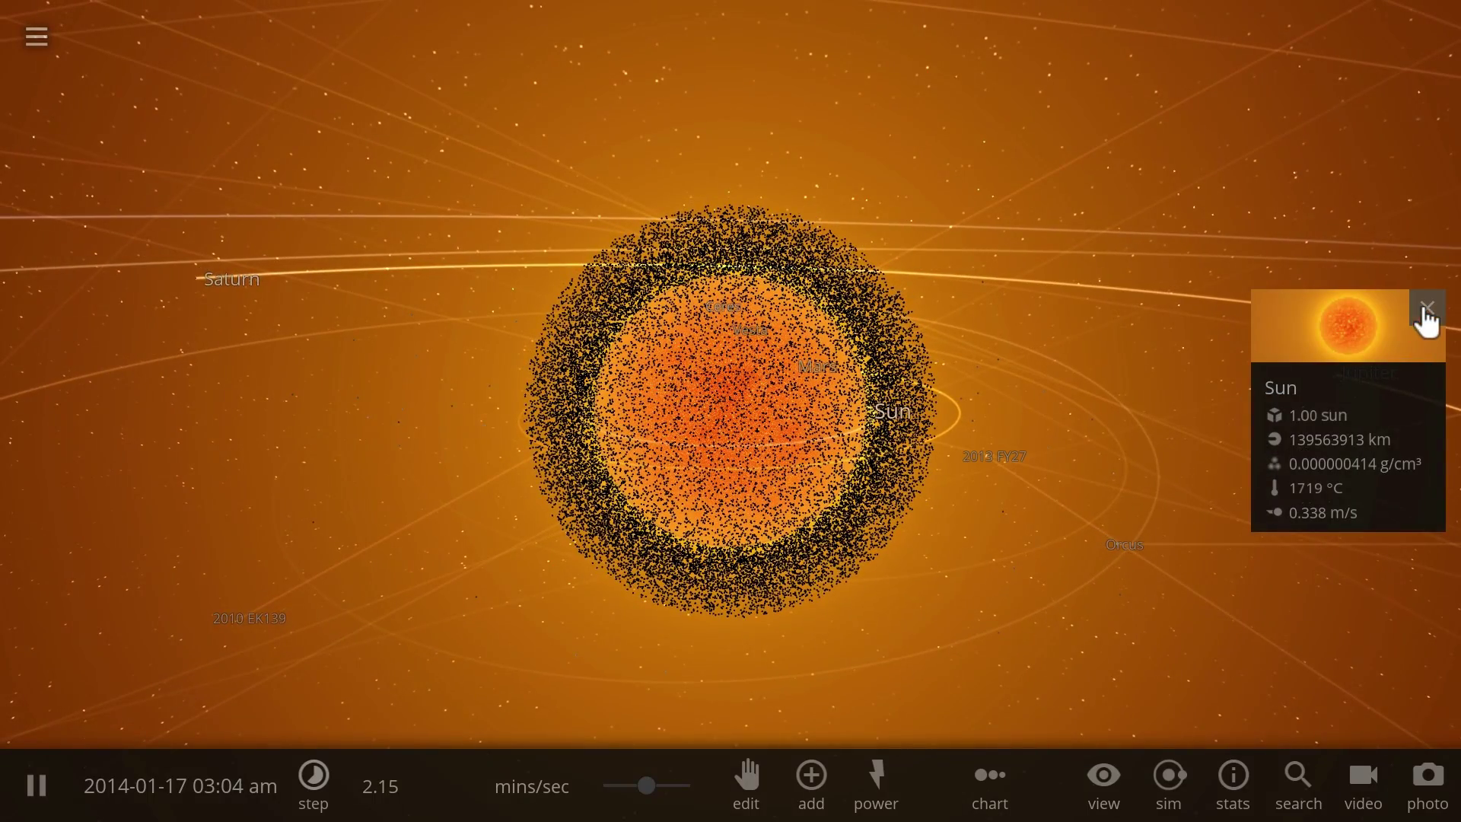
Close the Sun's info panel and turn off Labels in the view options
left_click(1205, 447)
scroll(1066, 666, "up", 3)
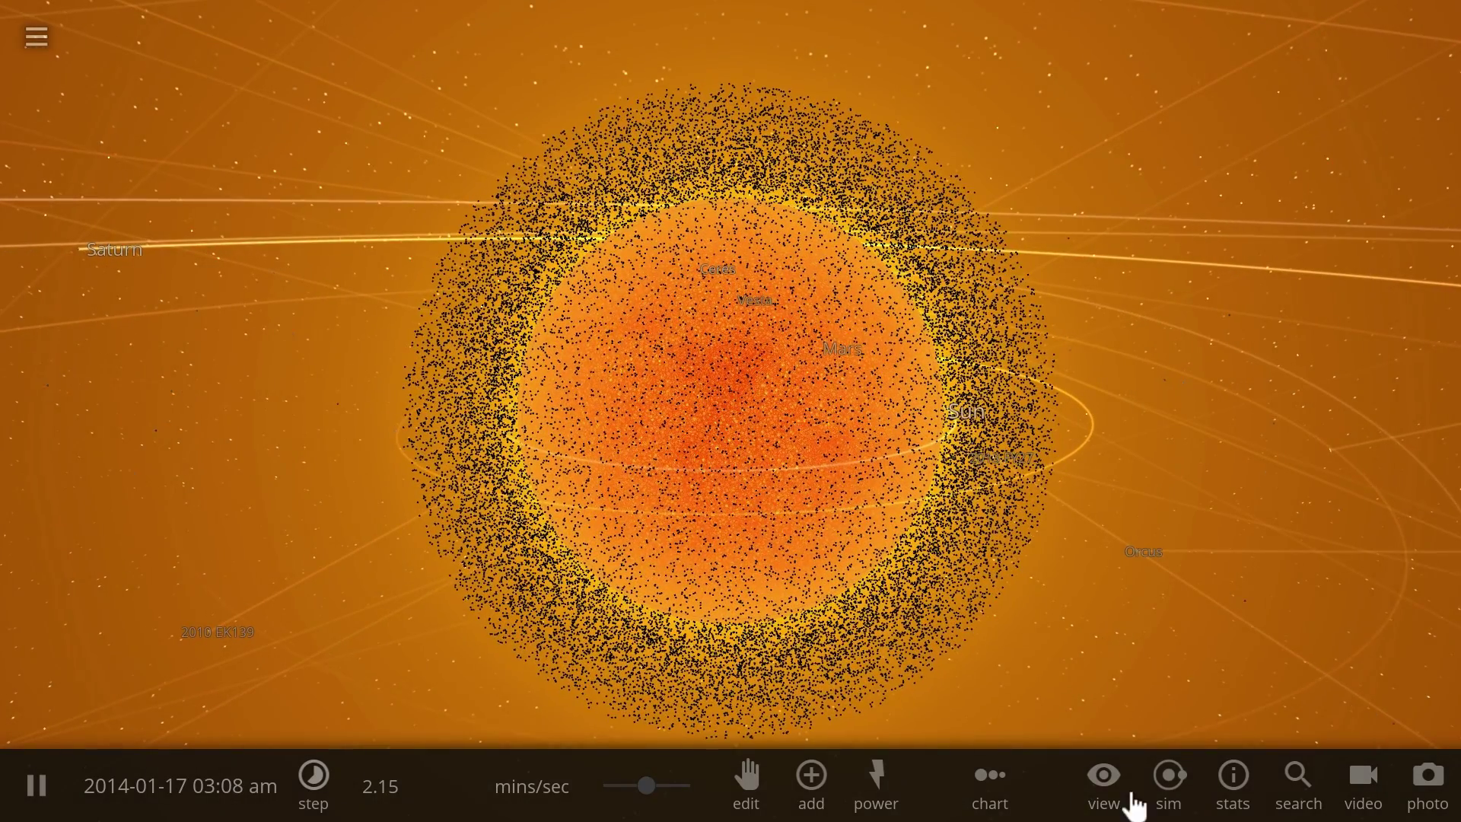
left_click(1104, 780)
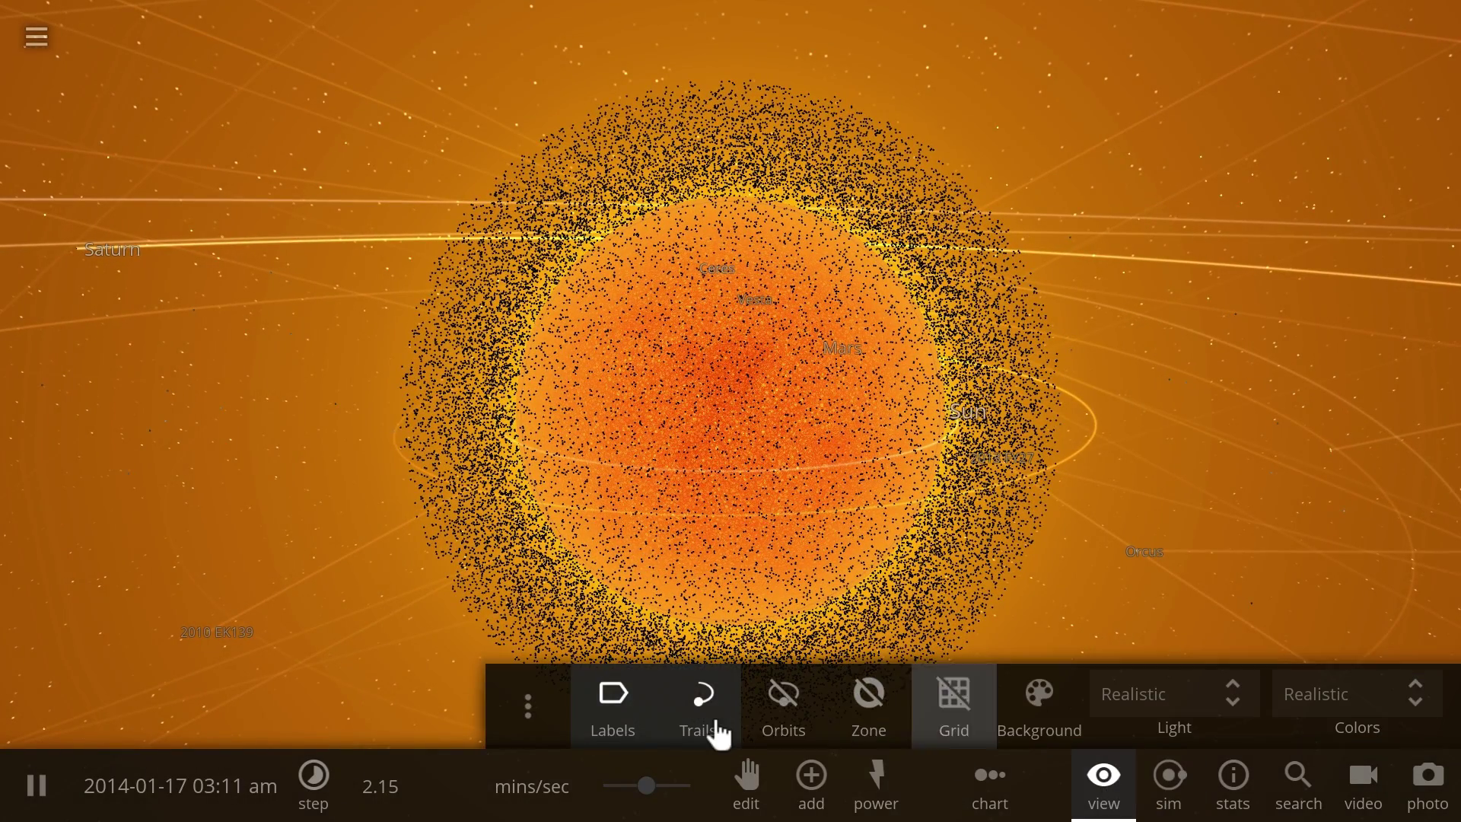
left_click(646, 729)
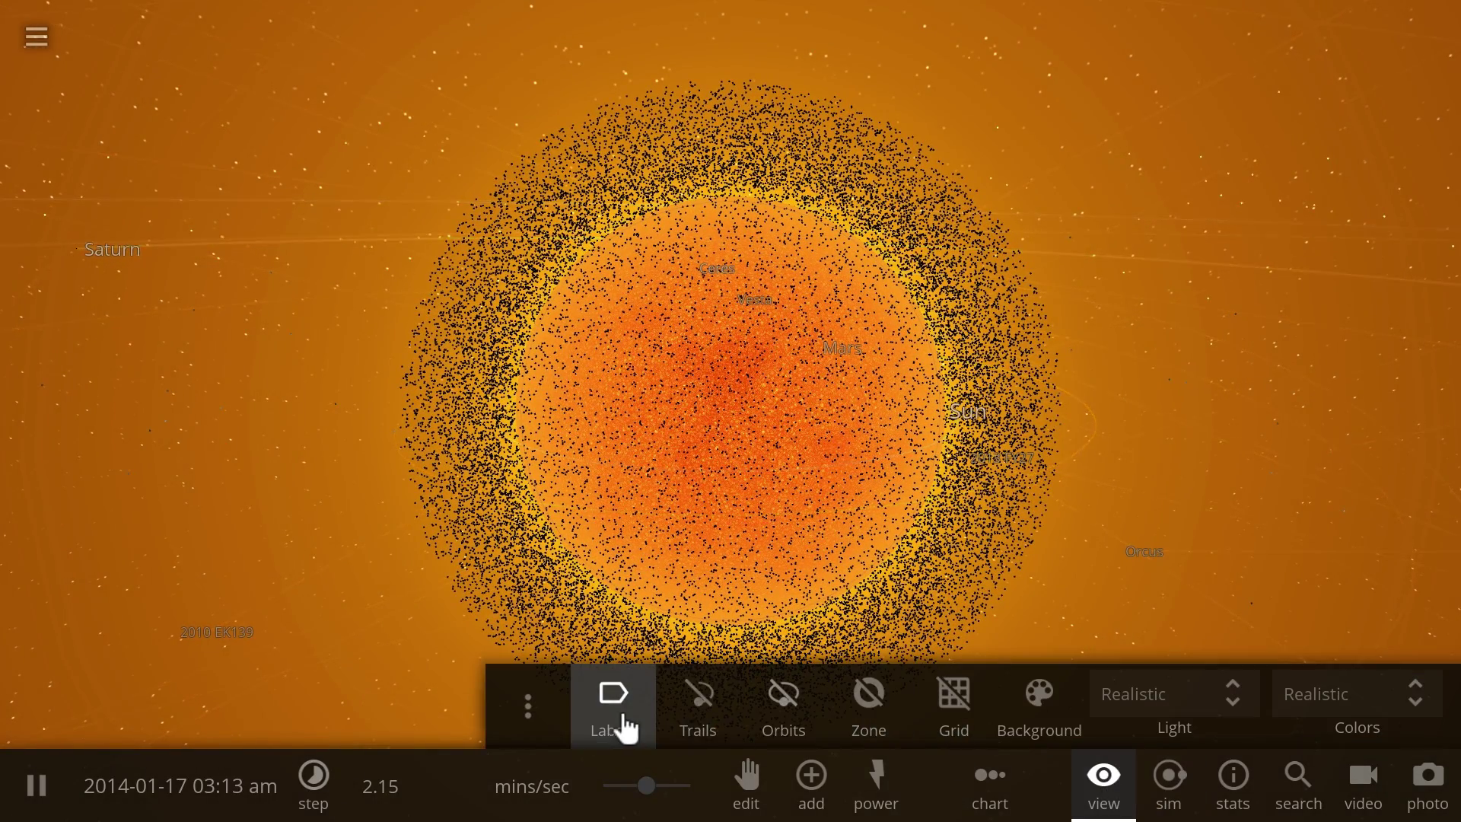
left_click(1107, 770)
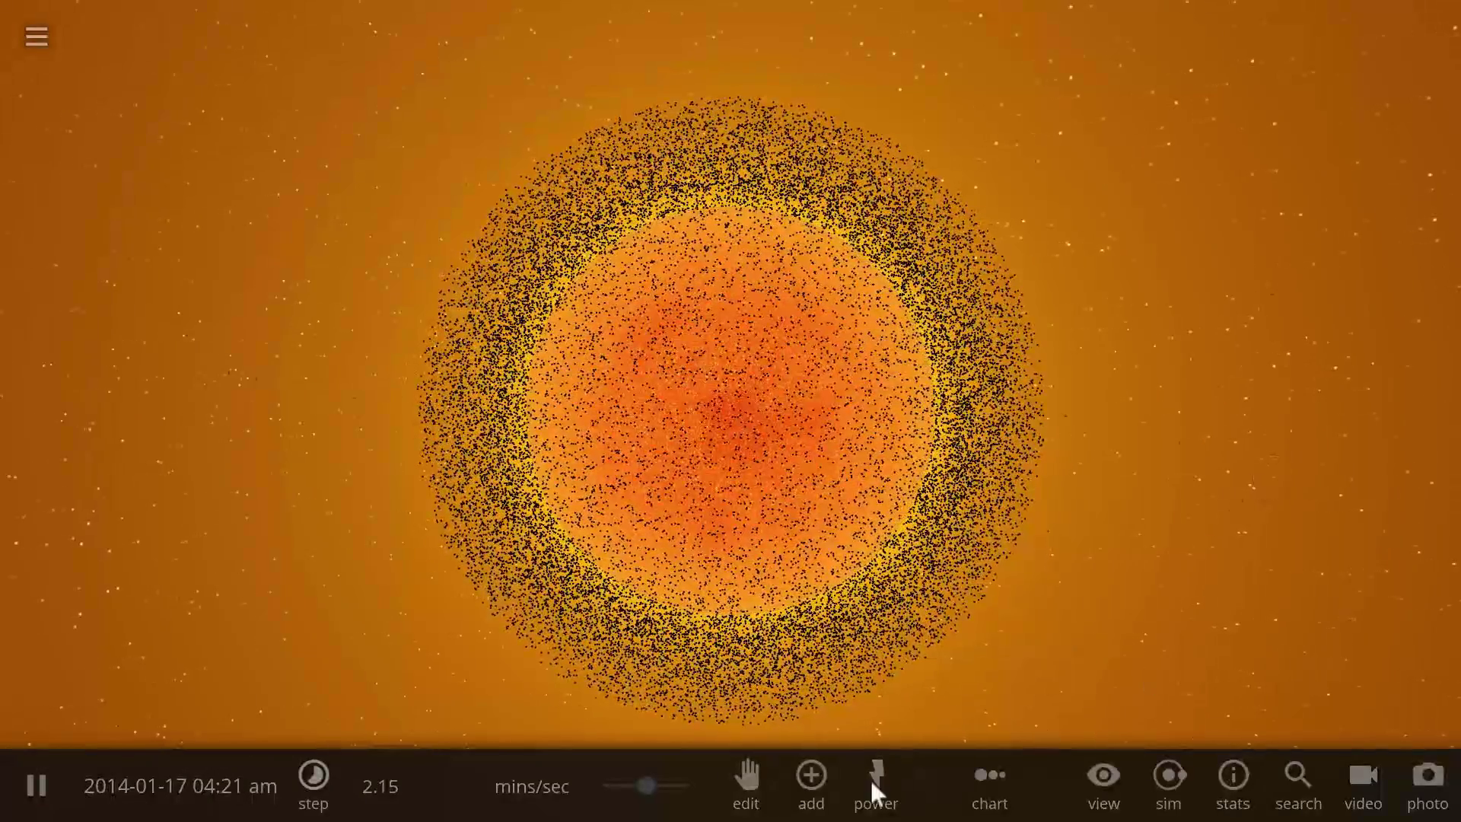
Pick the Explode power and detonate the swollen Sun at its centre
left_click(873, 784)
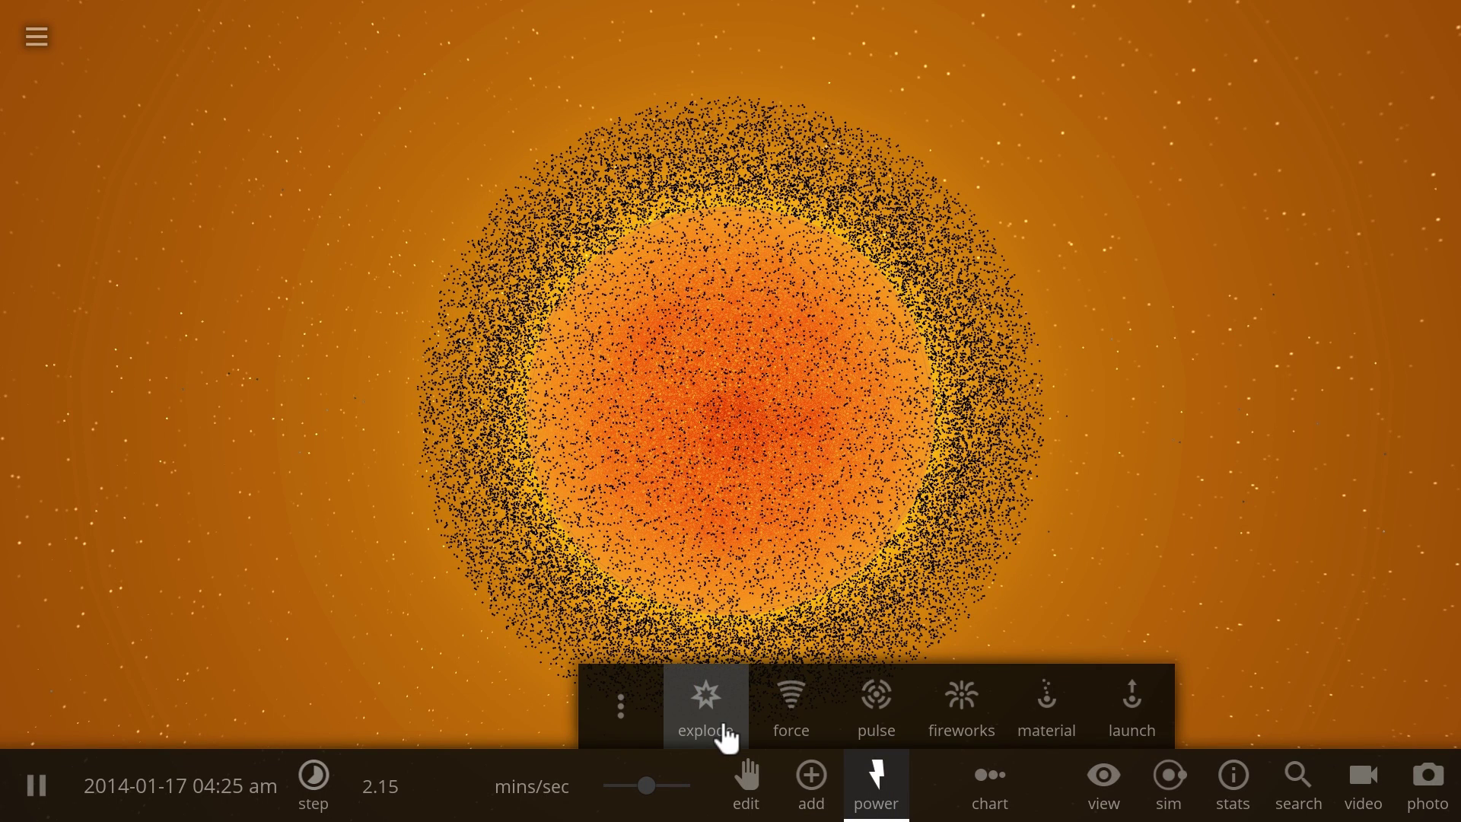
left_click(874, 784)
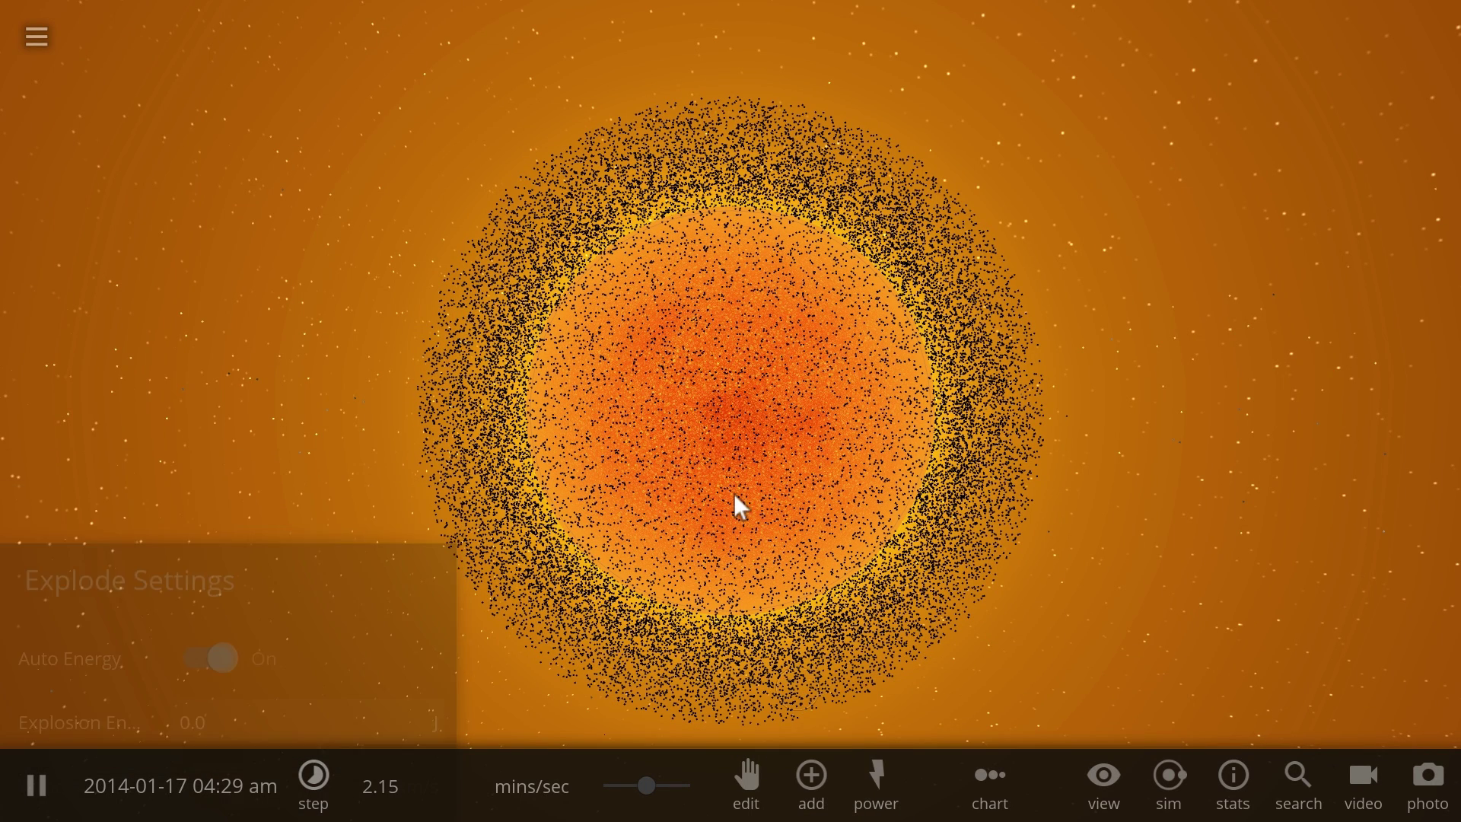
left_click(882, 787)
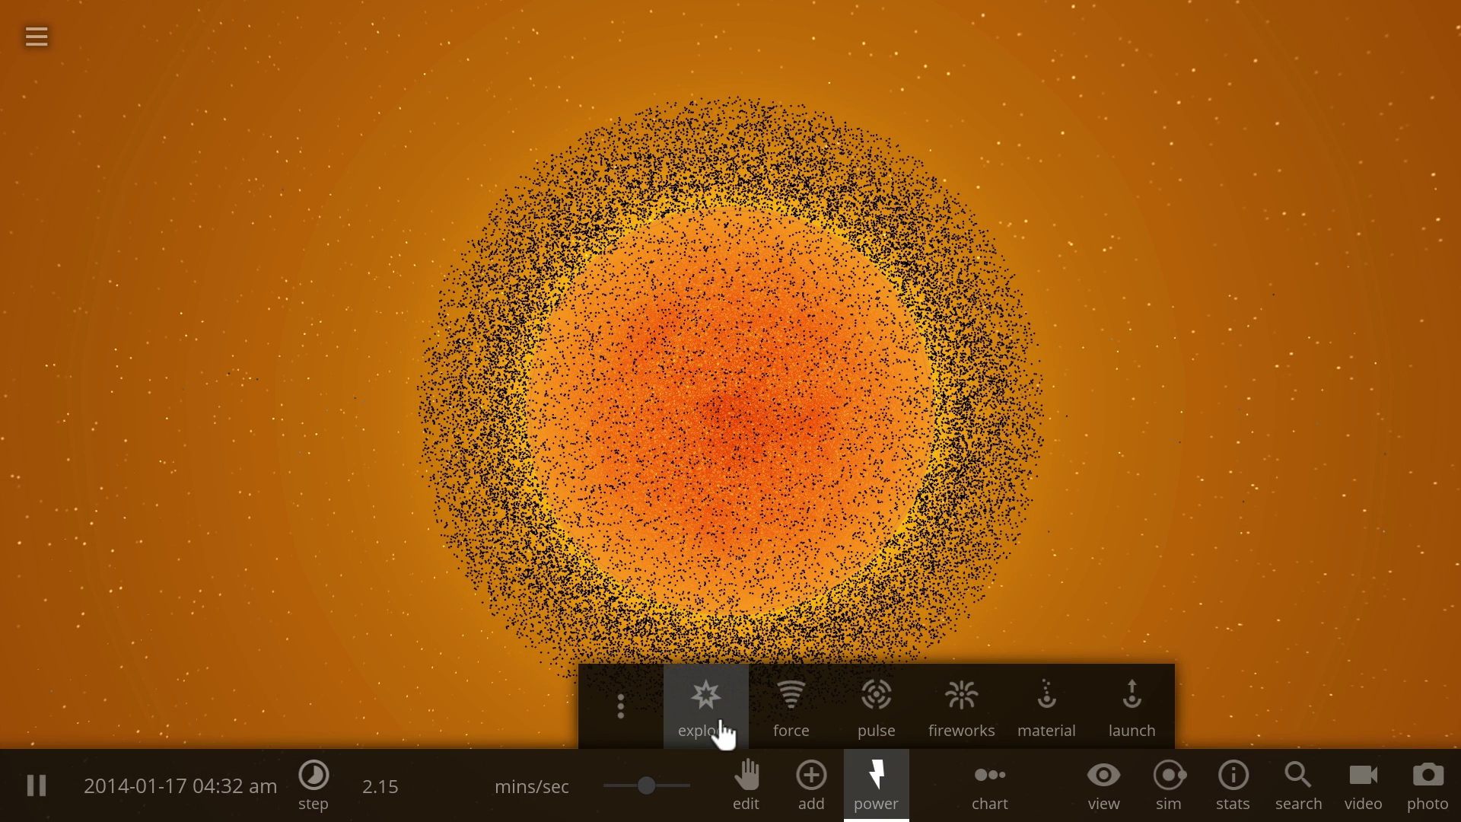
left_click(705, 696)
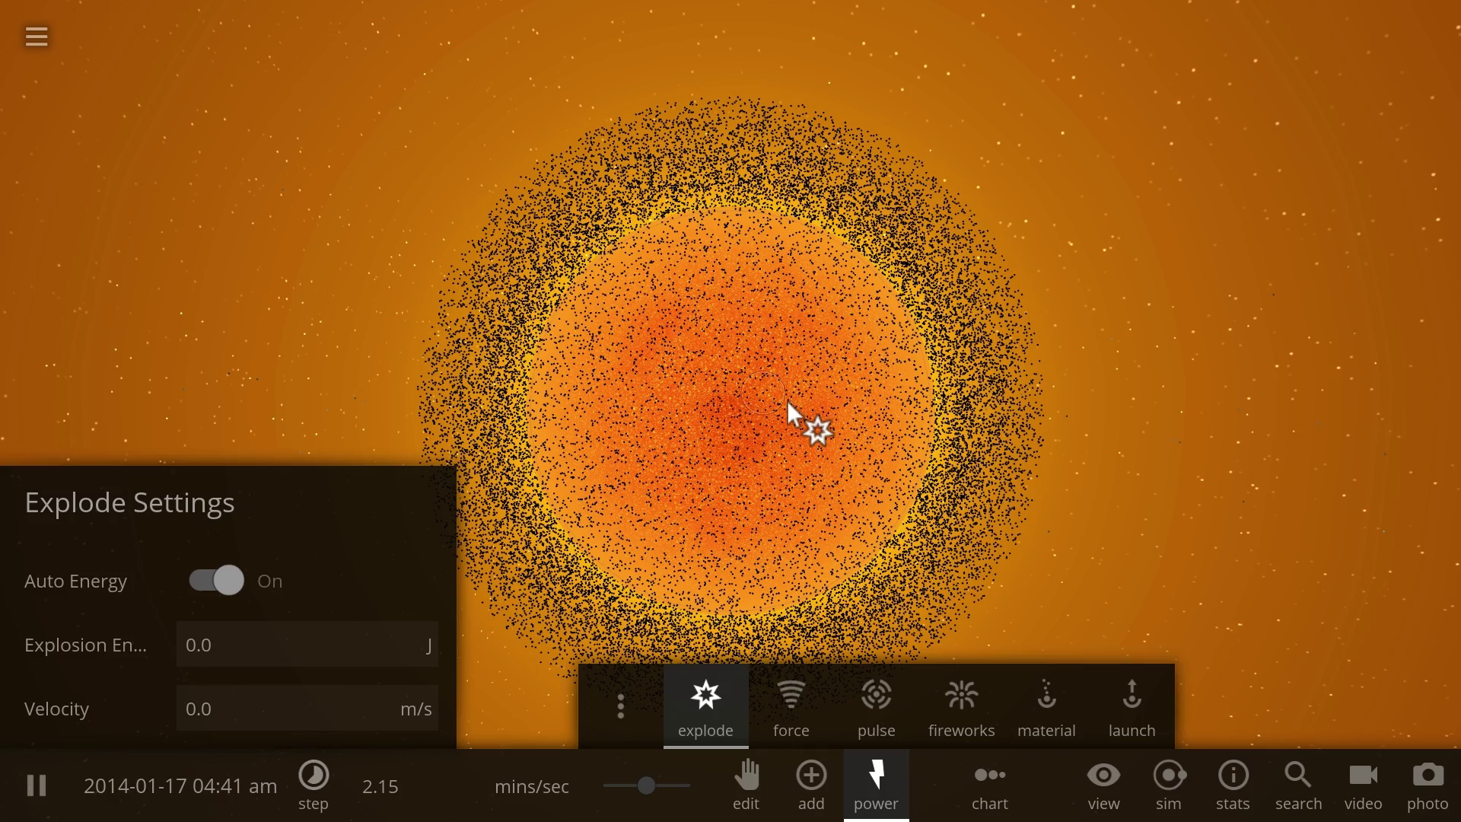
left_click(787, 398)
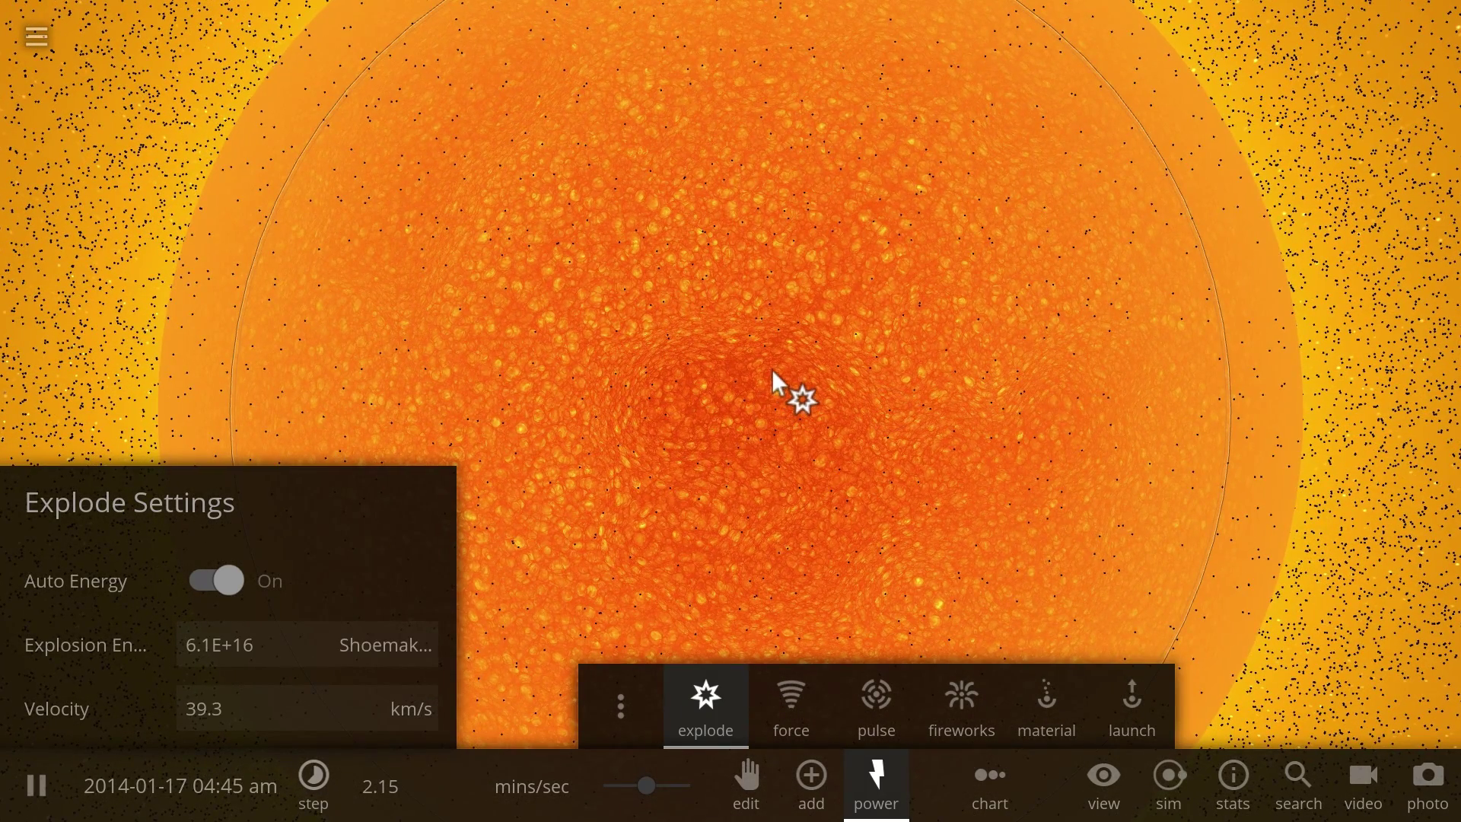
left_click(806, 344)
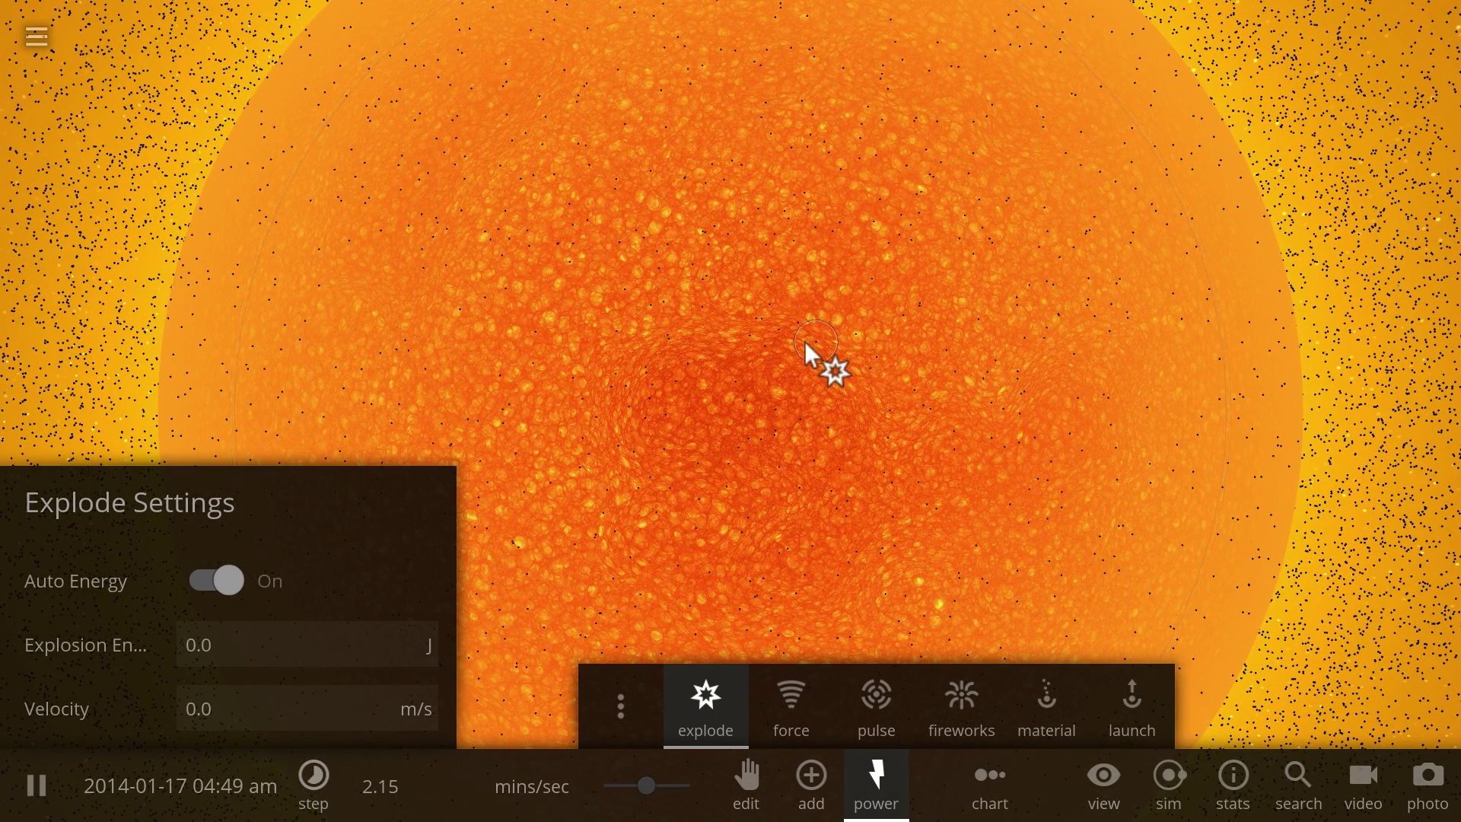
left_click(805, 343)
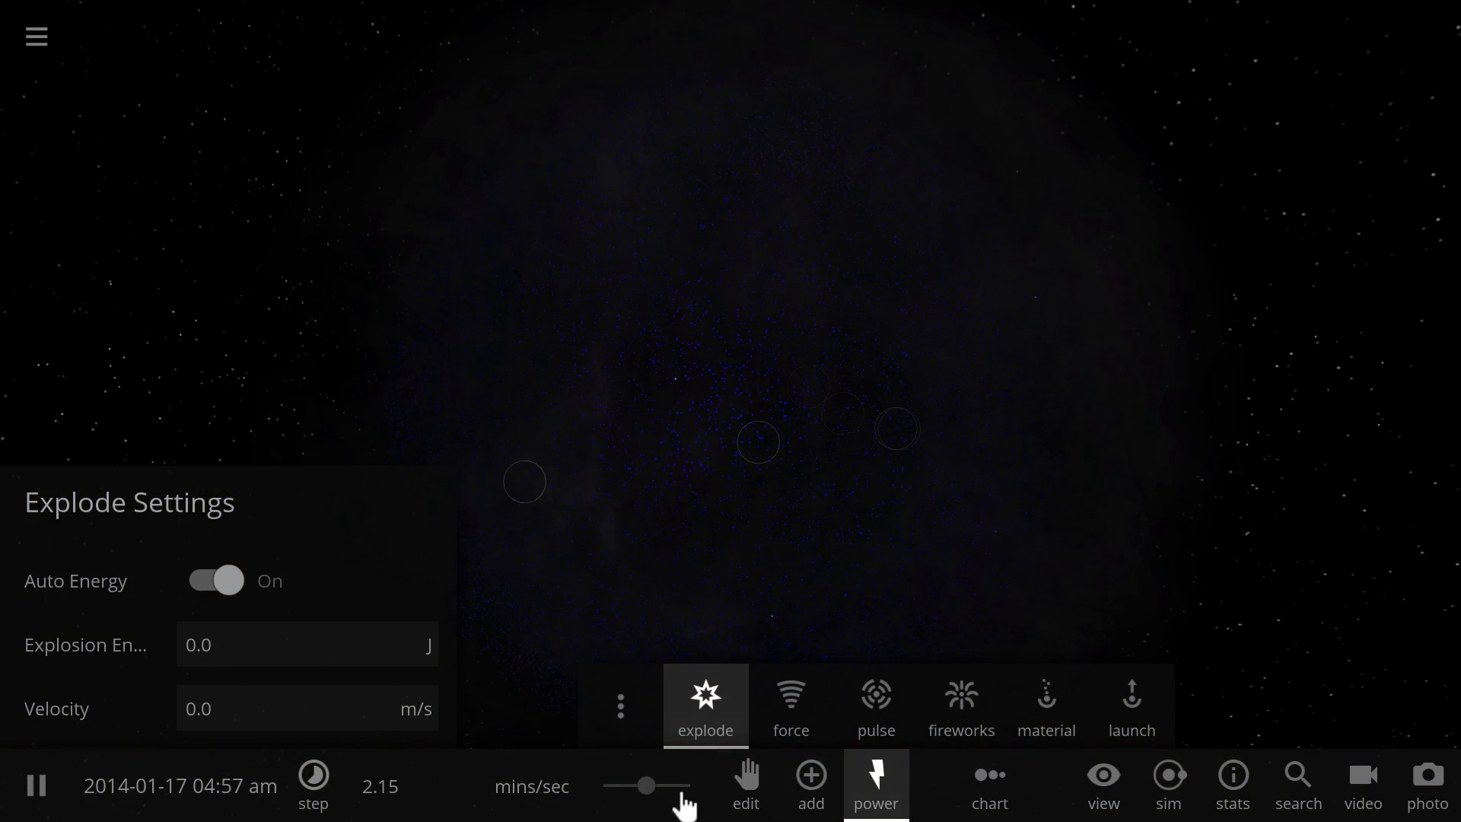
Put away the powers tools and raise the time speed to 8.65 mins/sec
left_click(877, 792)
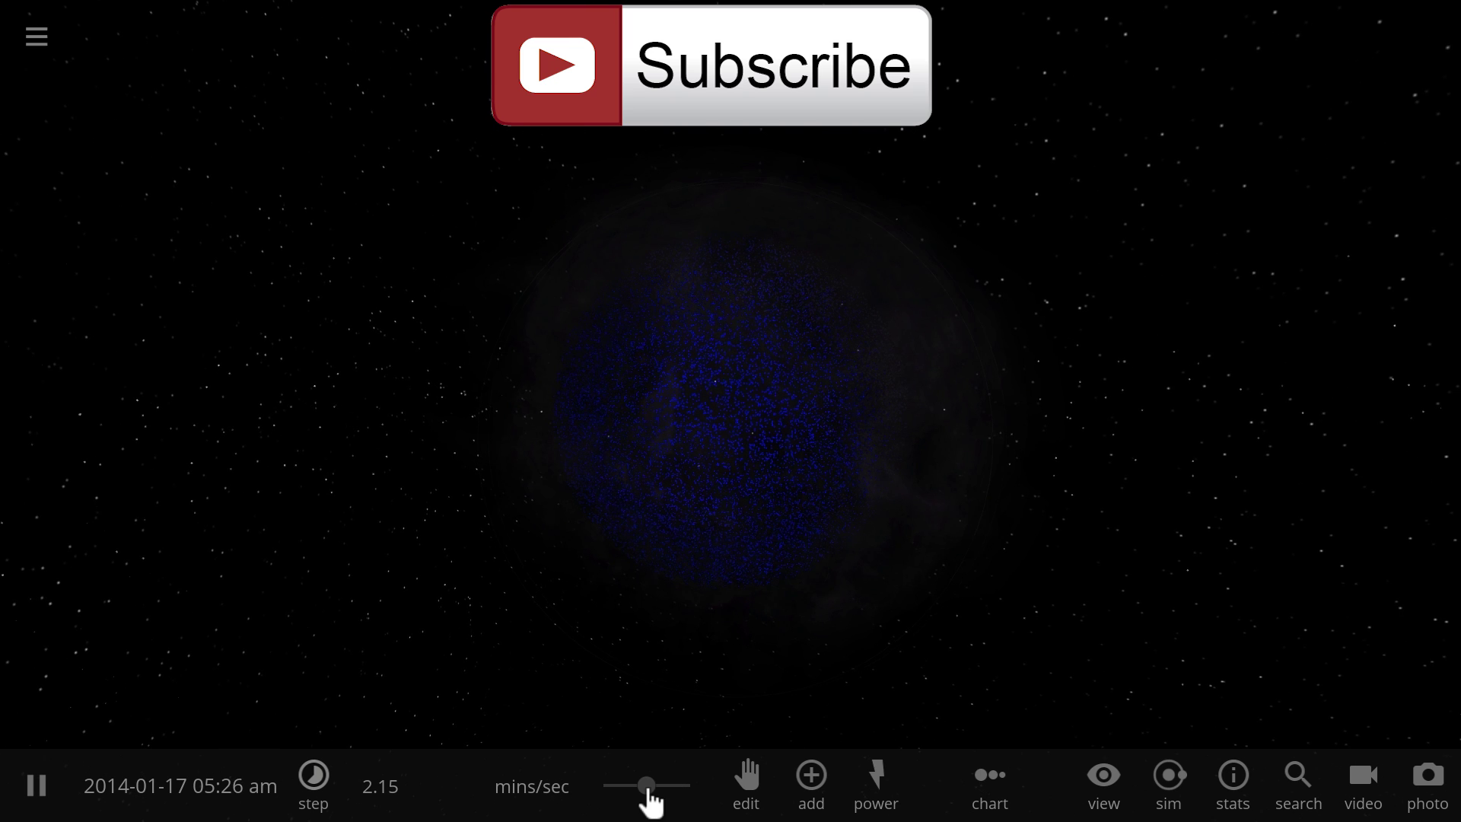
left_click_drag(657, 791, 662, 791)
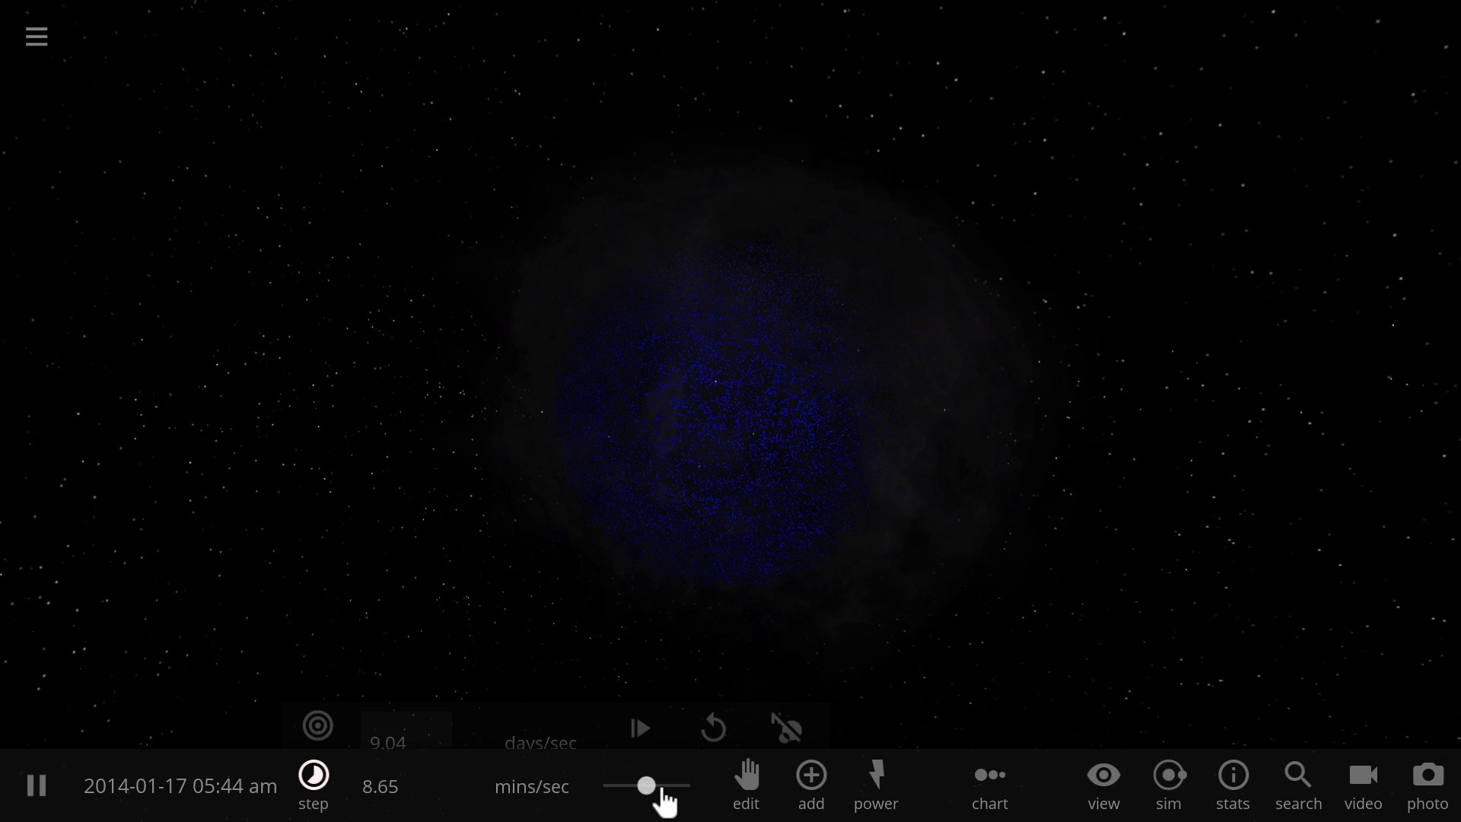
Raise the time speed to 1.29 hours/sec and select asteroid Davida to show its details
left_click(678, 789)
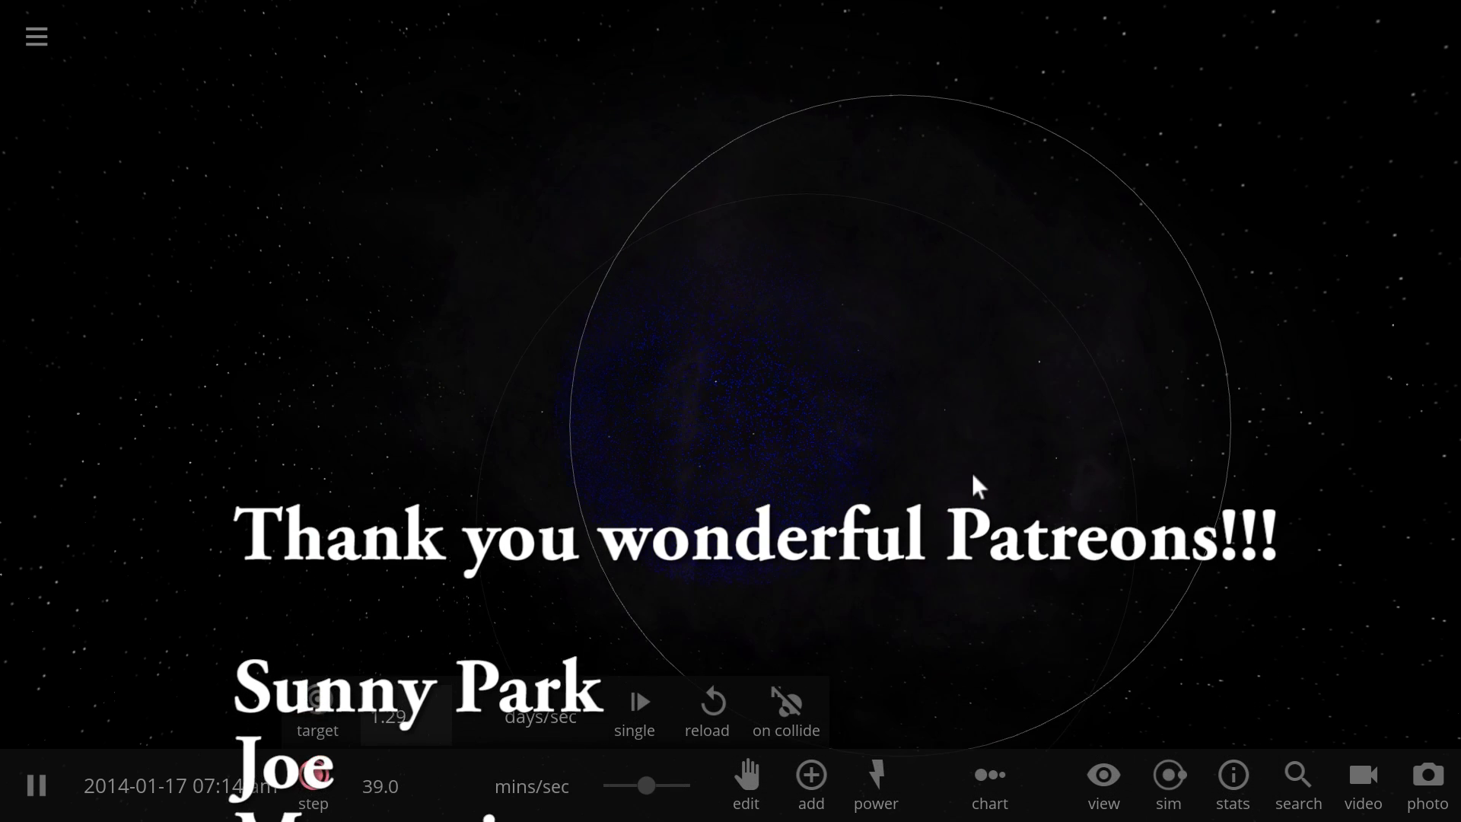
left_click(1058, 472)
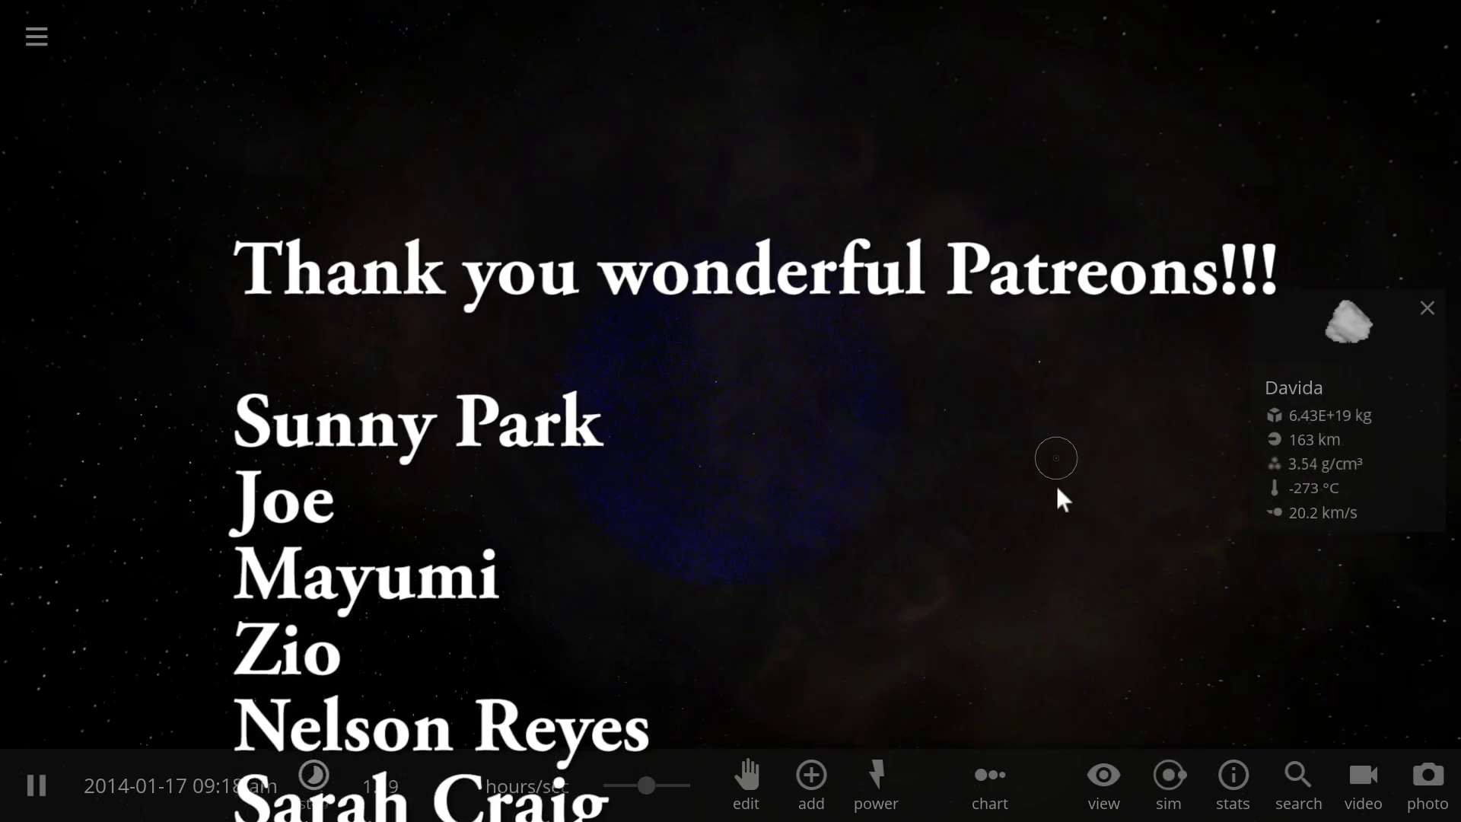